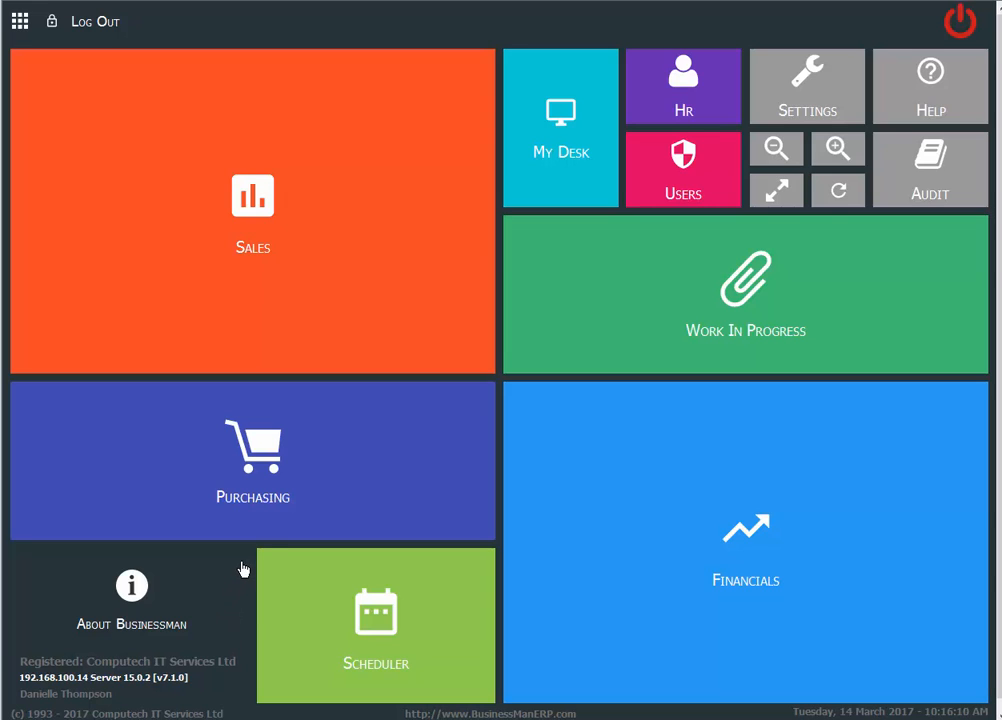
pyautogui.moveTo(255, 534)
pyautogui.moveTo(265, 318)
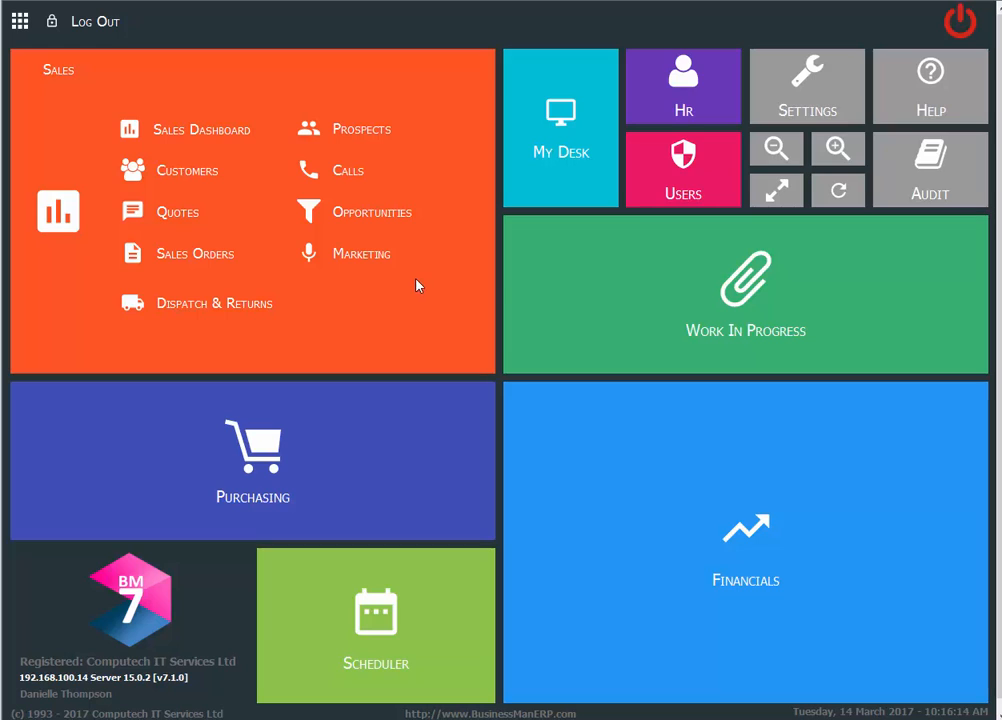
pyautogui.moveTo(624, 275)
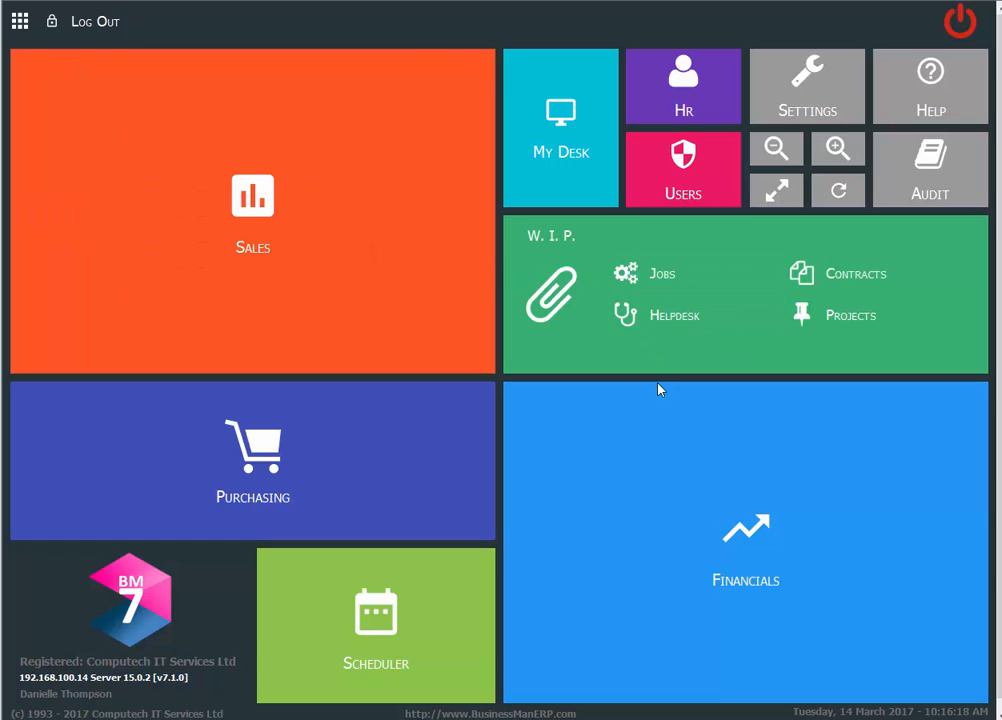
pyautogui.moveTo(672, 441)
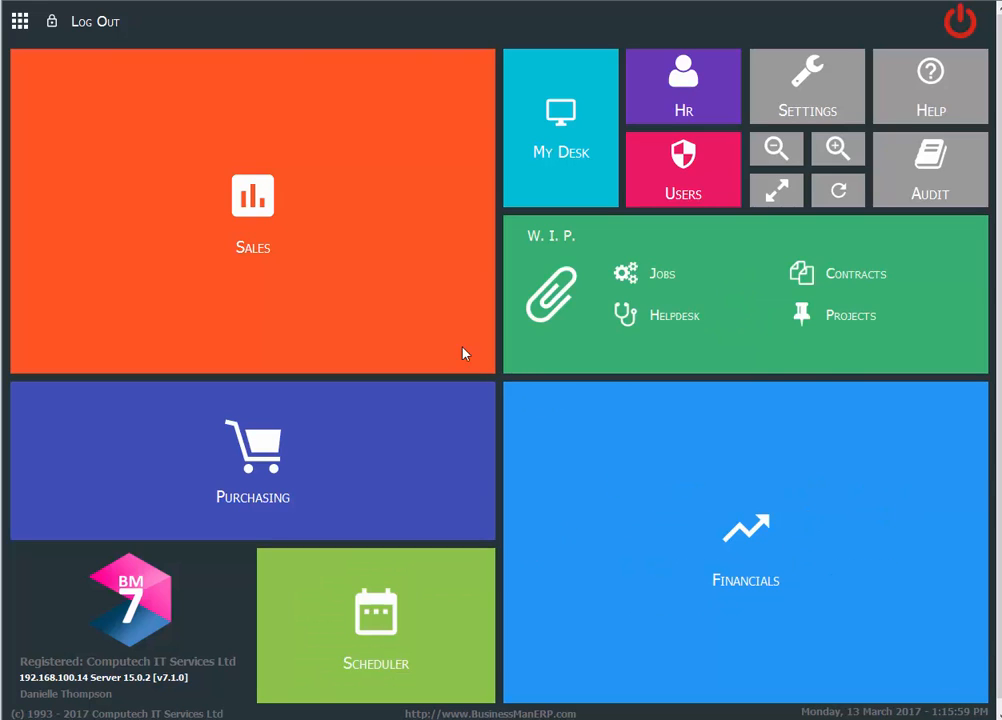
pyautogui.moveTo(389, 302)
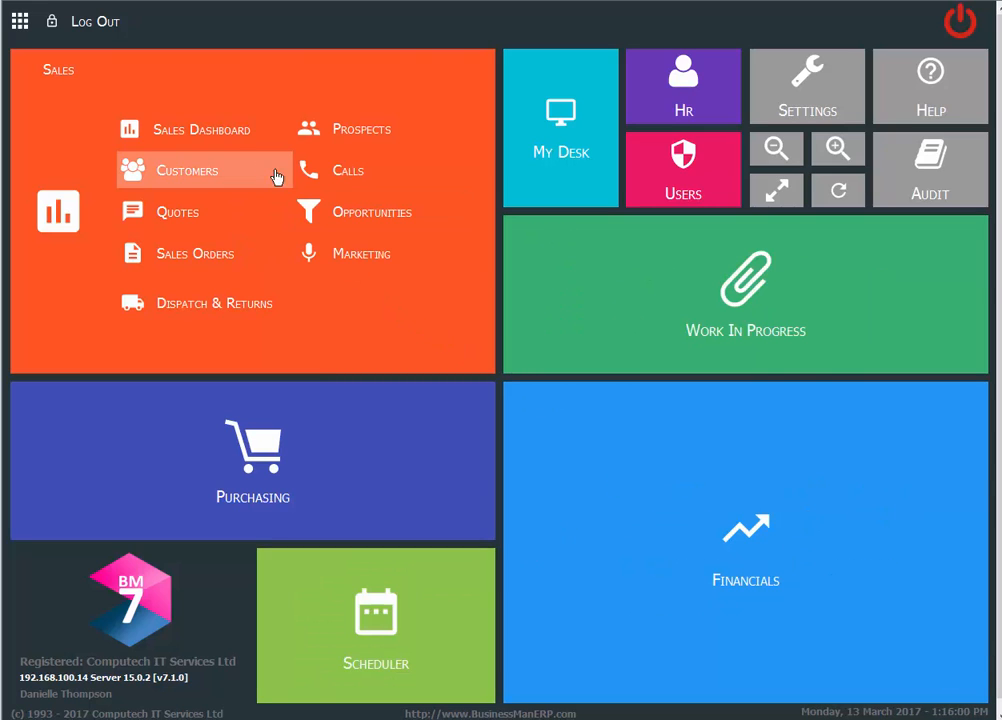
# Open My Desk and remove the Your timesheets grid from the dashboard
pyautogui.click(558, 160)
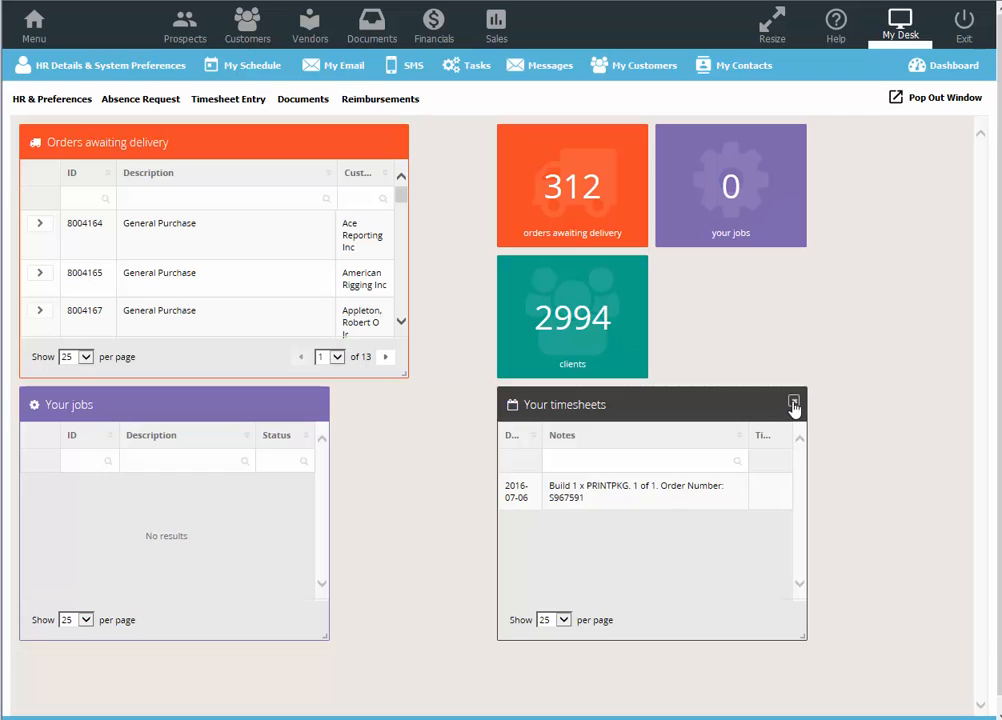
pyautogui.click(793, 403)
# Add the Summary widget for Your timesheets to the dashboard
pyautogui.doubleClick(461, 461)
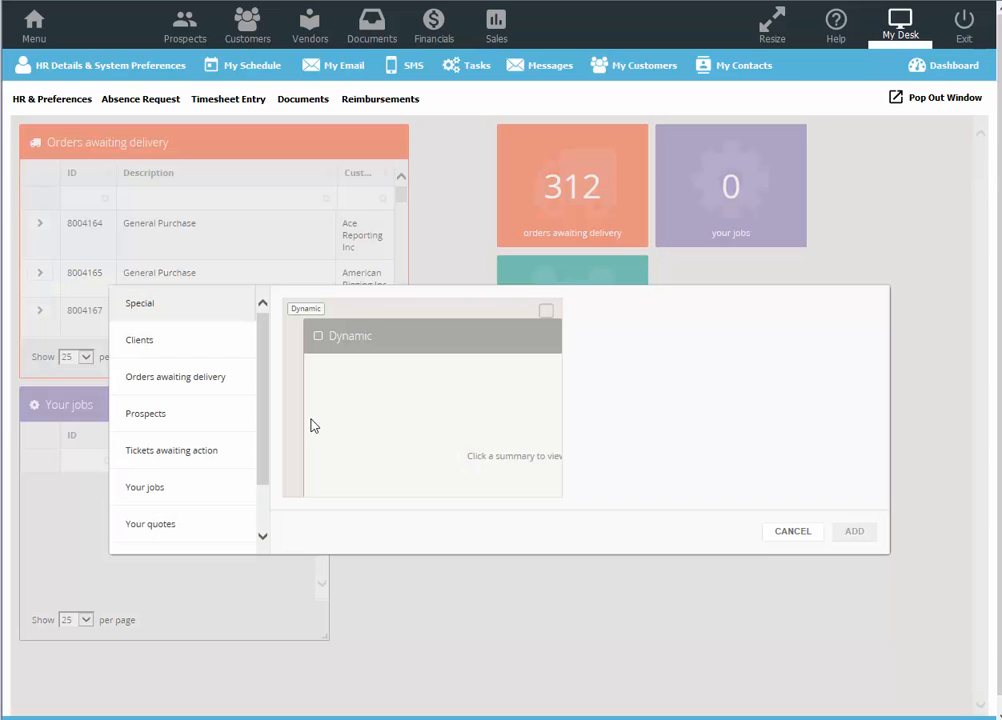
pyautogui.scroll(-2, 180, 402)
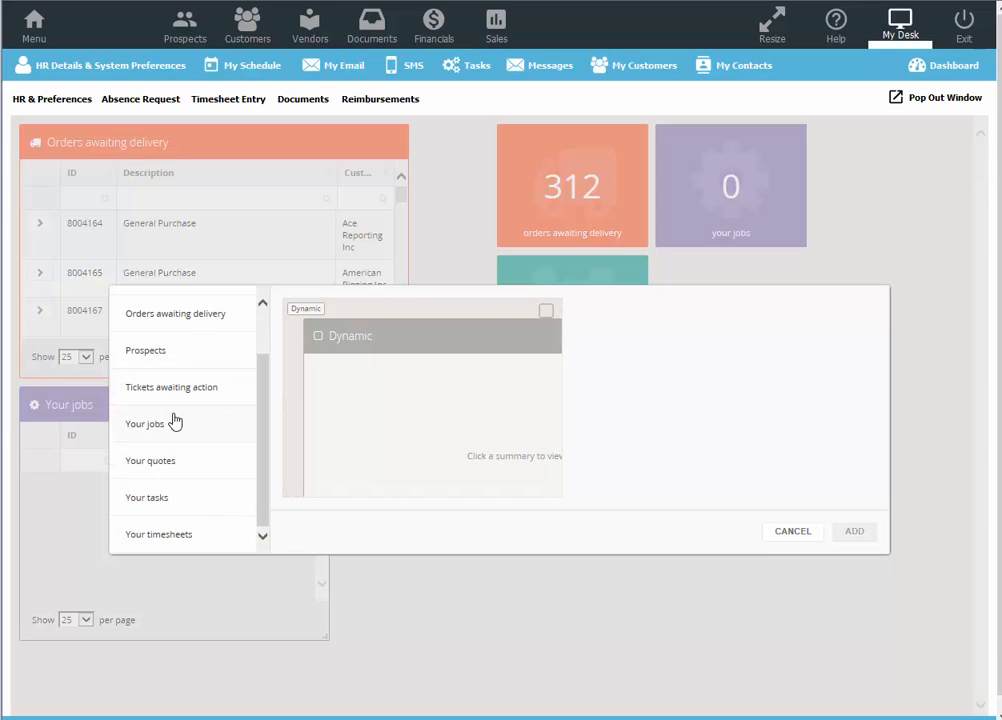
pyautogui.click(159, 535)
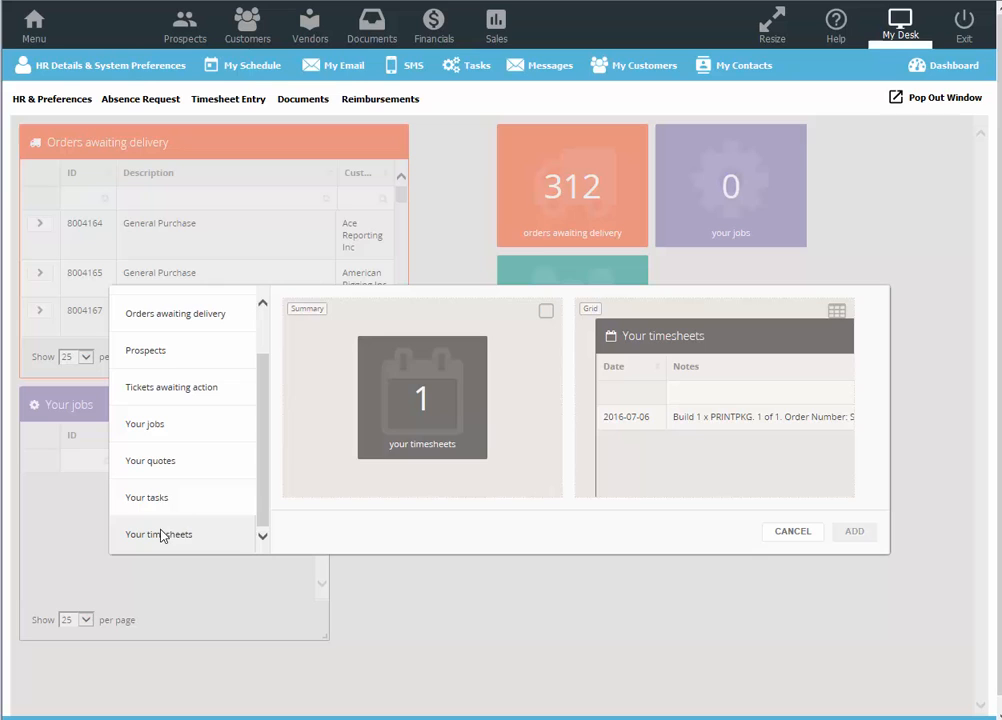
pyautogui.click(546, 311)
pyautogui.click(850, 533)
# Add the Grid widget for Your timesheets to the dashboard
pyautogui.doubleClick(575, 527)
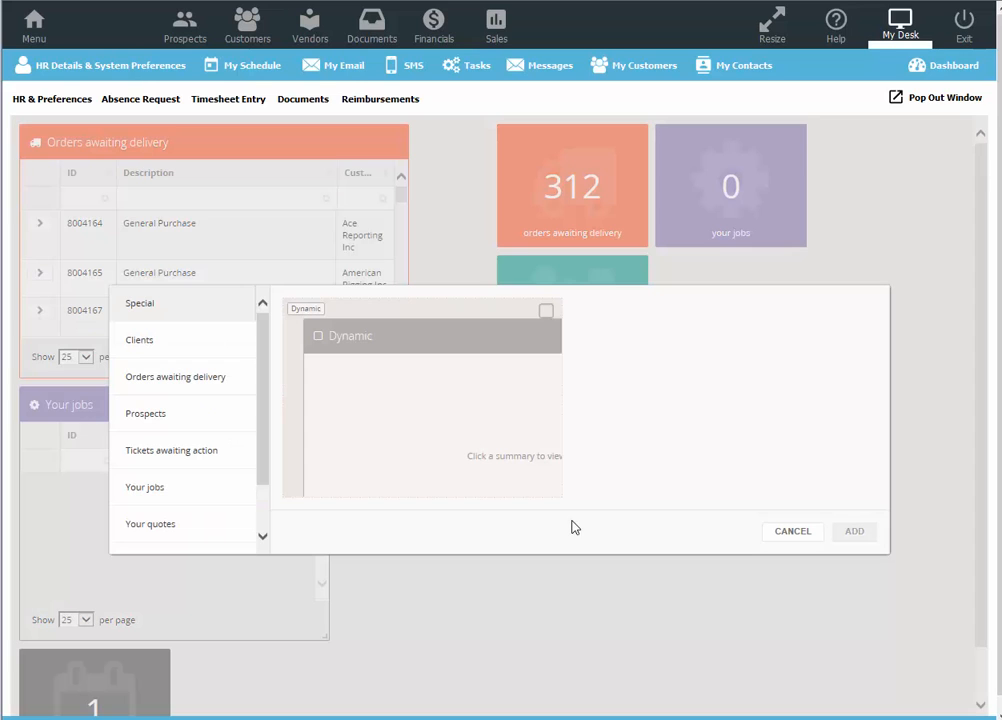
pyautogui.scroll(-2, 240, 495)
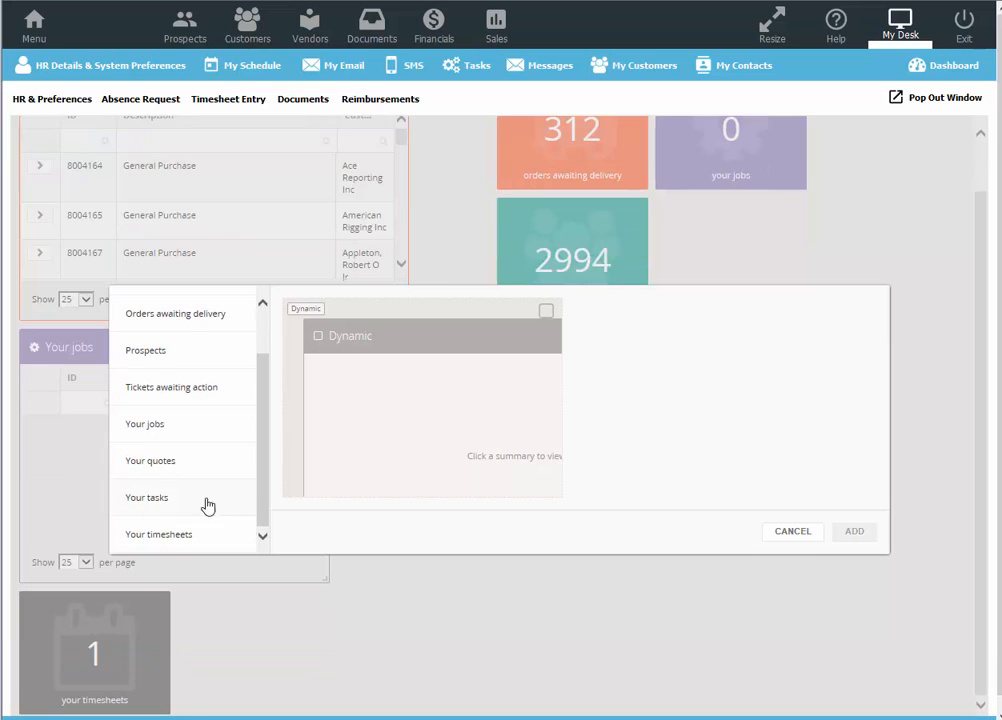
pyautogui.click(190, 540)
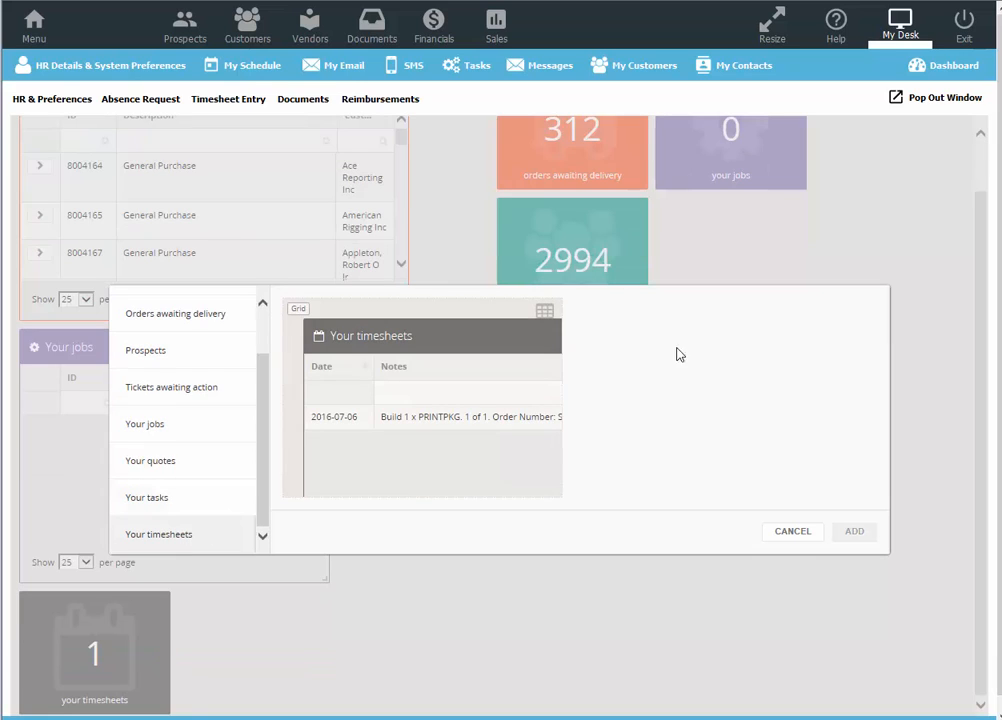
pyautogui.click(548, 313)
pyautogui.click(855, 535)
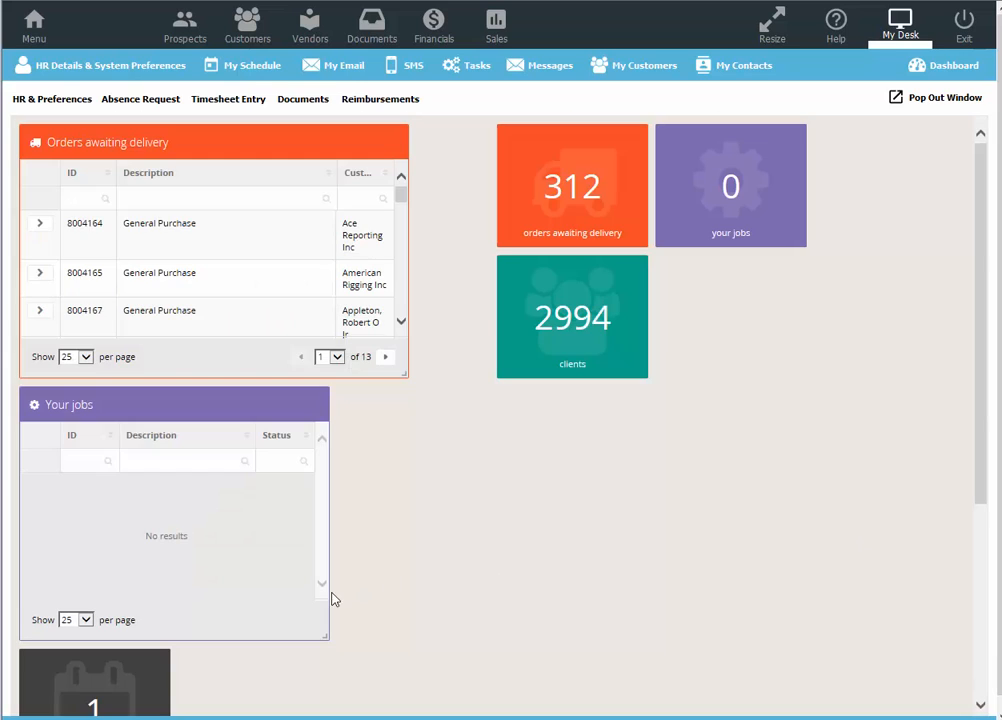
# Place the timesheets summary beside the clients tile and its grid beside Your jobs, and widen the Orders awaiting delivery grid
pyautogui.moveTo(116, 664); pyautogui.dragTo(741, 333)
pyautogui.moveTo(221, 671); pyautogui.dragTo(465, 409)
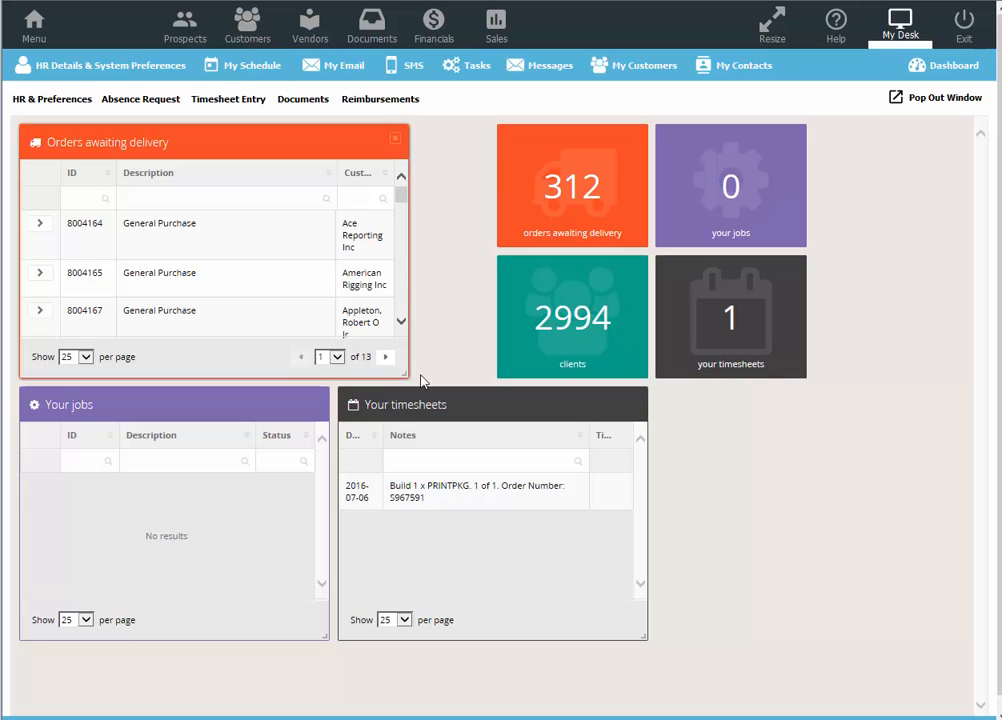
pyautogui.moveTo(405, 375); pyautogui.dragTo(697, 343)
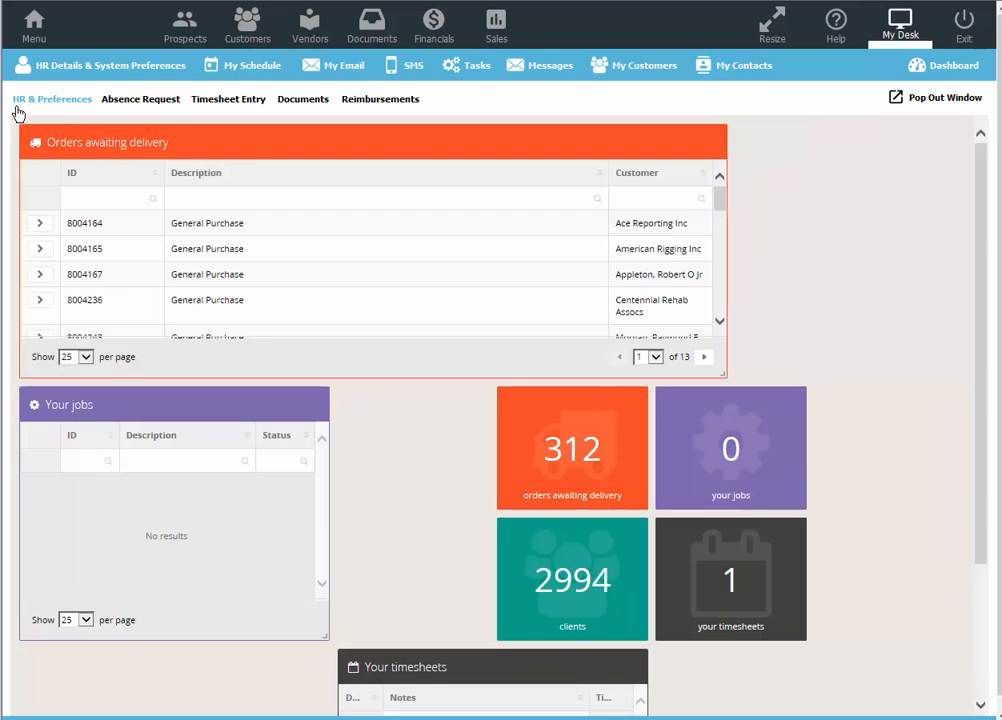
# Pop out the dashboard and rearrange its widgets, placing Your timesheets in the first column and Your jobs beside the summary tiles
pyautogui.click(897, 110)
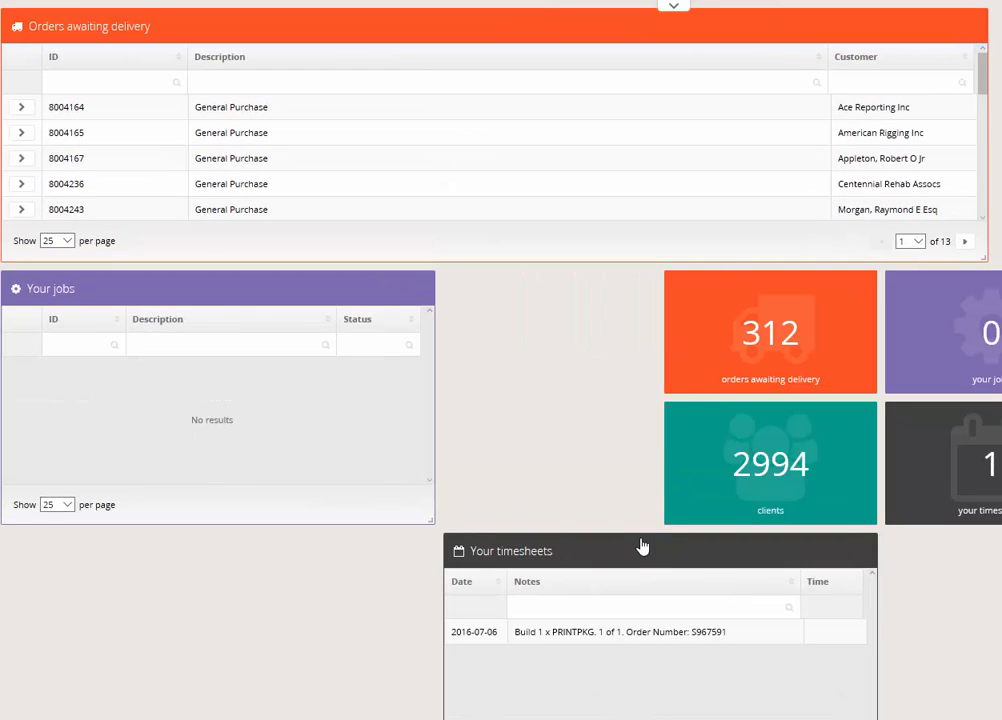
pyautogui.moveTo(642, 544); pyautogui.dragTo(206, 548)
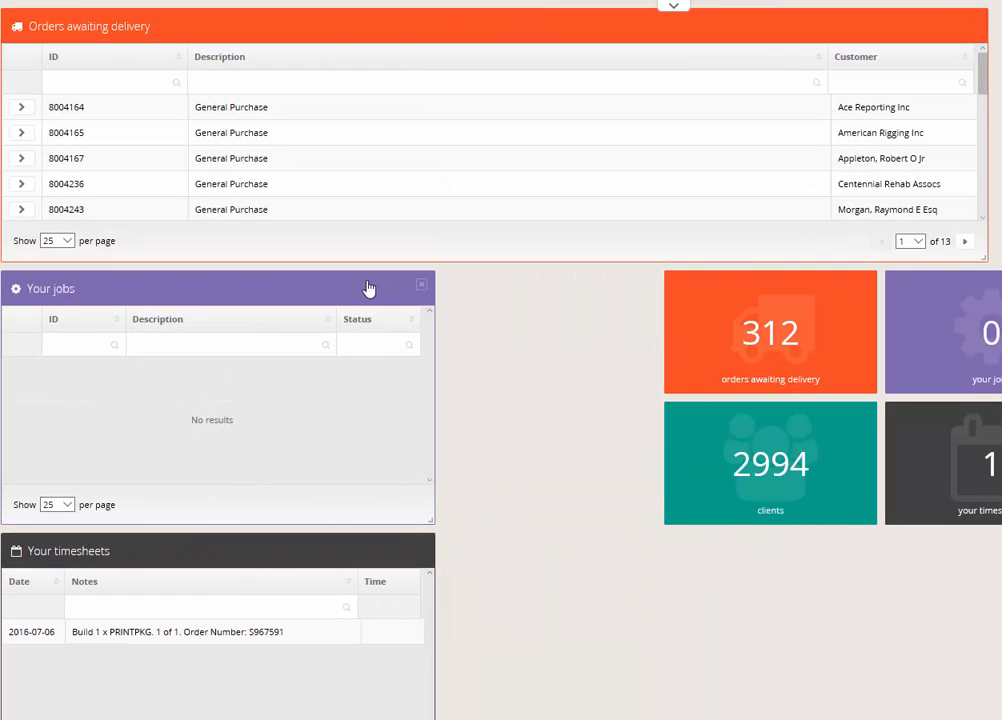
pyautogui.moveTo(423, 288); pyautogui.dragTo(584, 285)
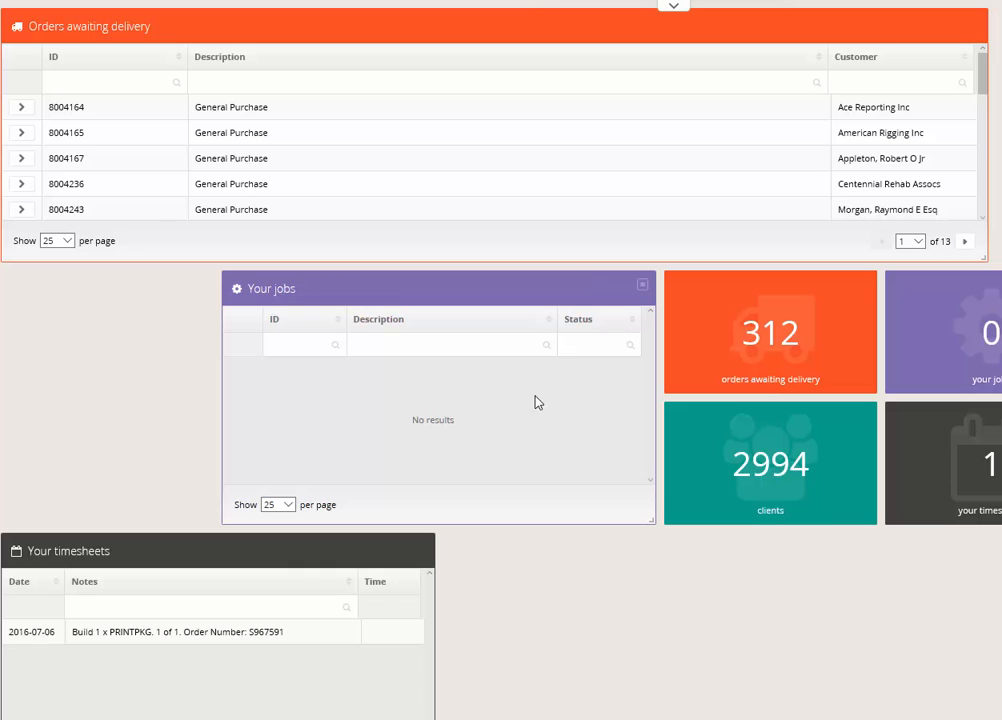
pyautogui.moveTo(754, 347); pyautogui.dragTo(83, 333)
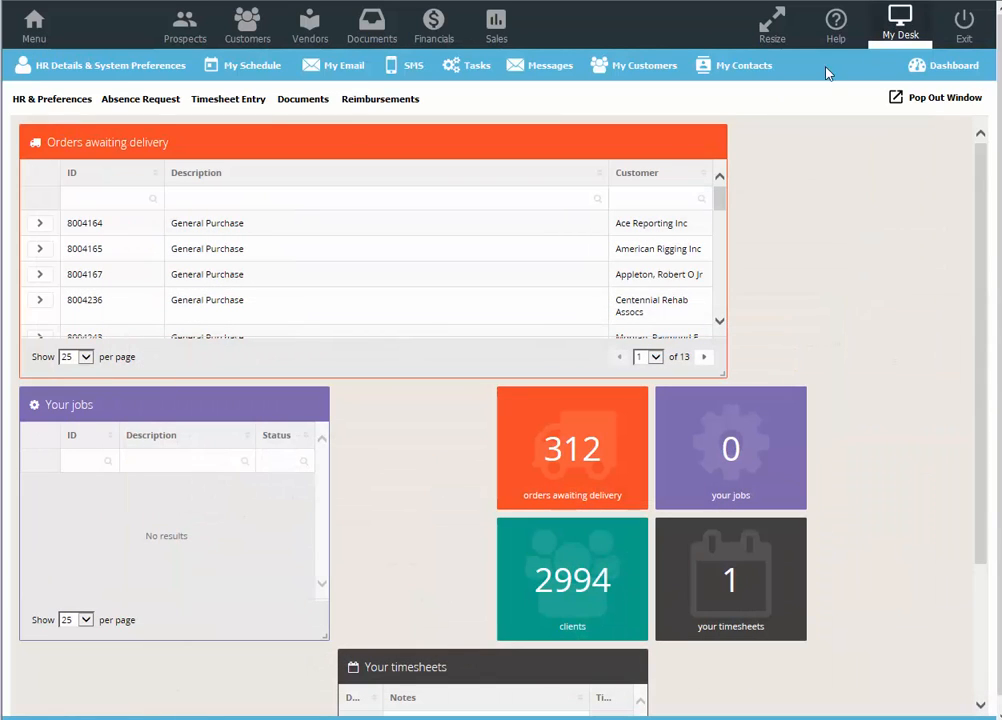
# Open the email client, view the BusinessMan Test Message and check its message options, including posting to BusinessMan
pyautogui.click(352, 68)
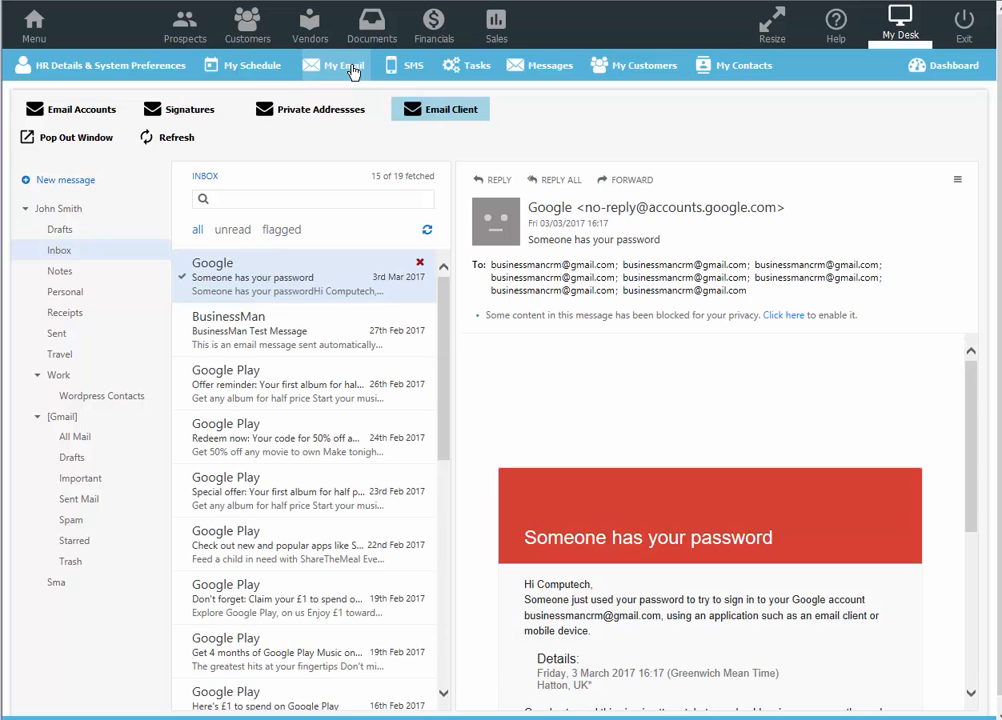
pyautogui.click(284, 333)
pyautogui.click(959, 183)
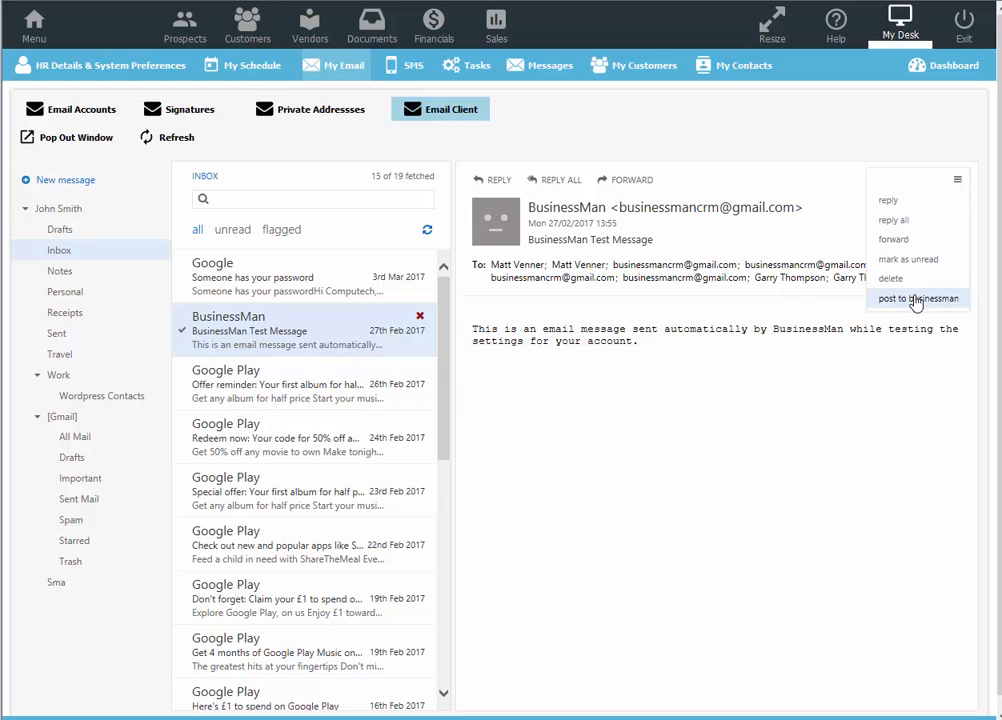
pyautogui.click(96, 140)
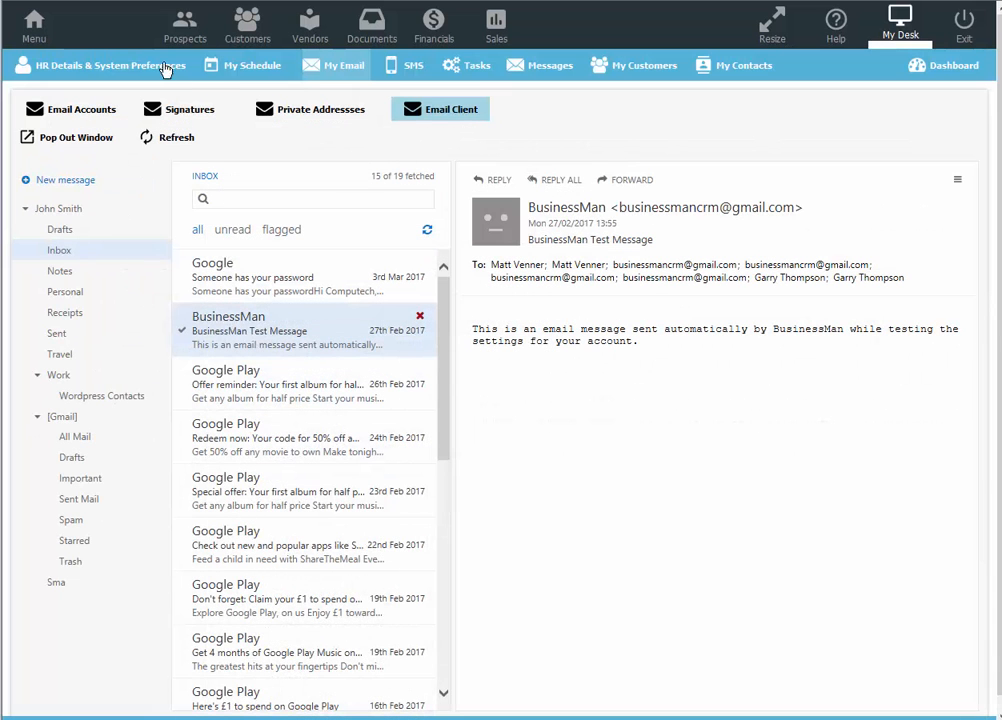
# Return to the main menu and open the Prospects module under Sales
pyautogui.click(36, 27)
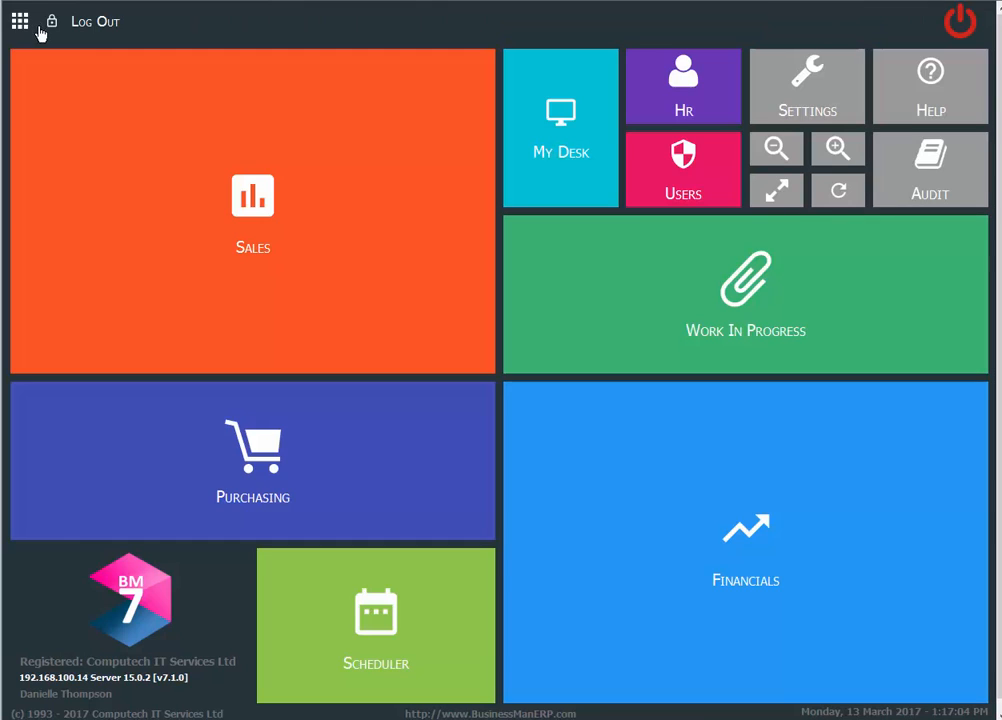
pyautogui.moveTo(119, 75)
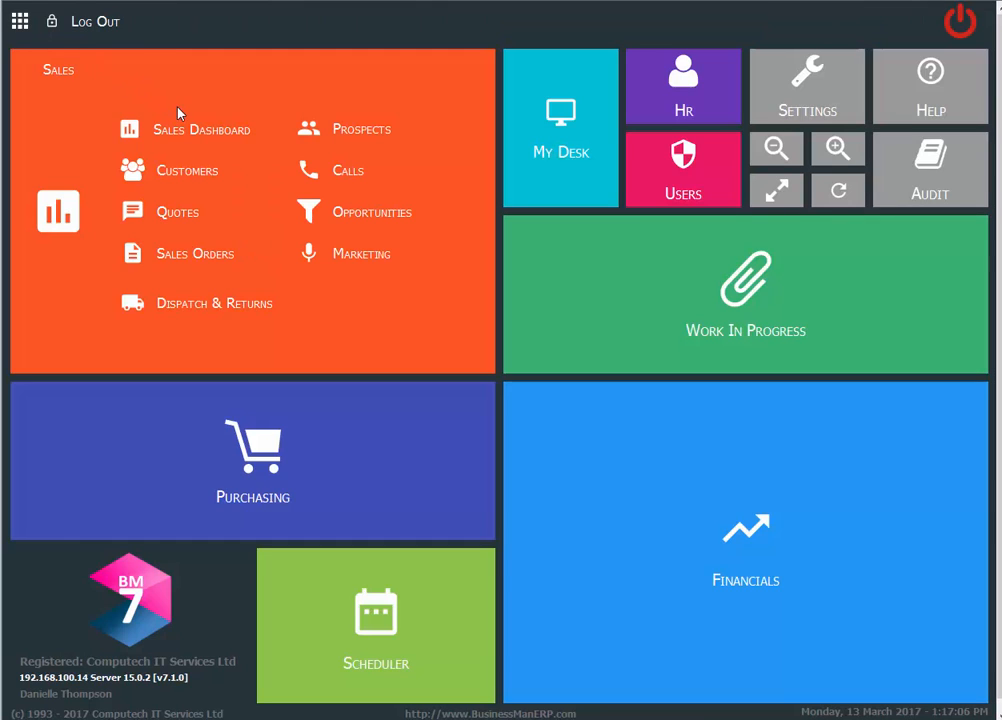
pyautogui.click(352, 133)
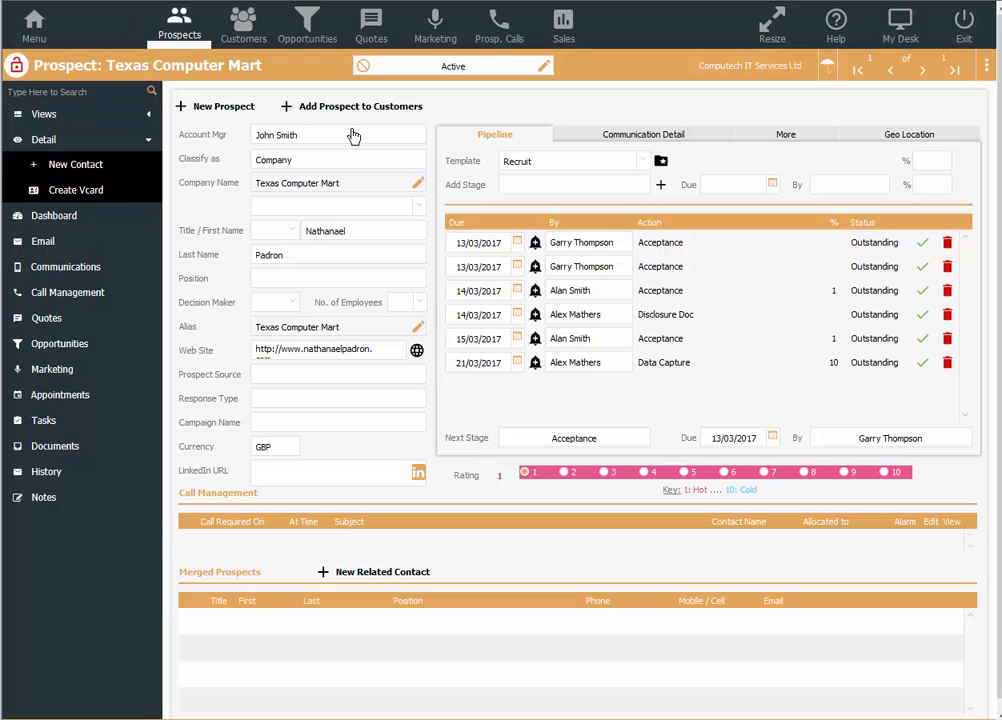
# Search the prospects for "young", and close the search results
pyautogui.click(63, 91)
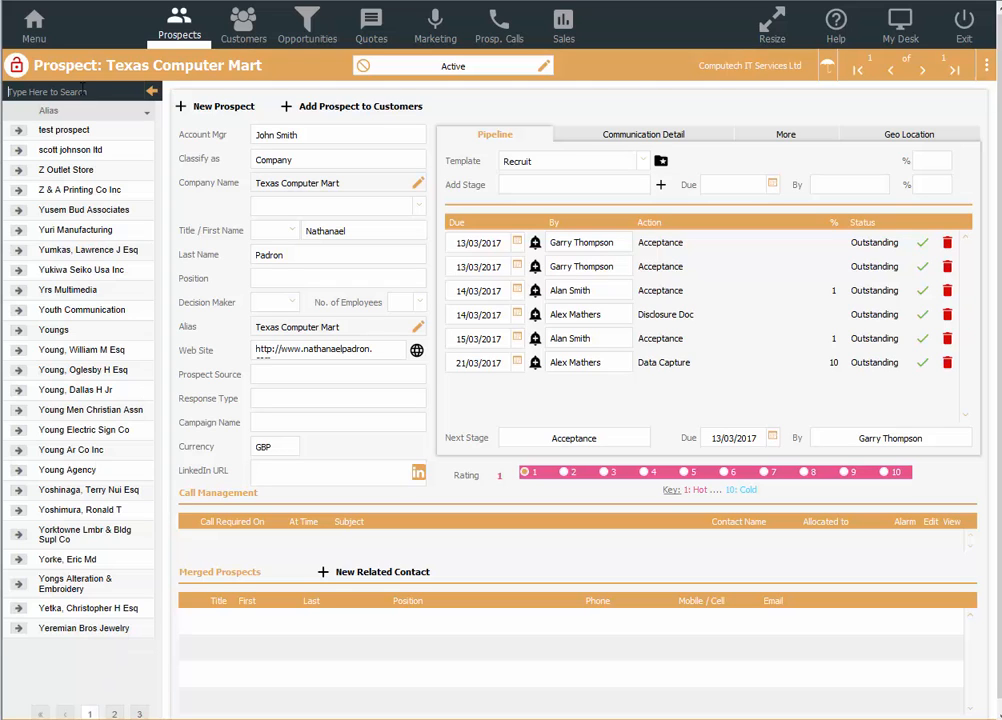
pyautogui.write('young')
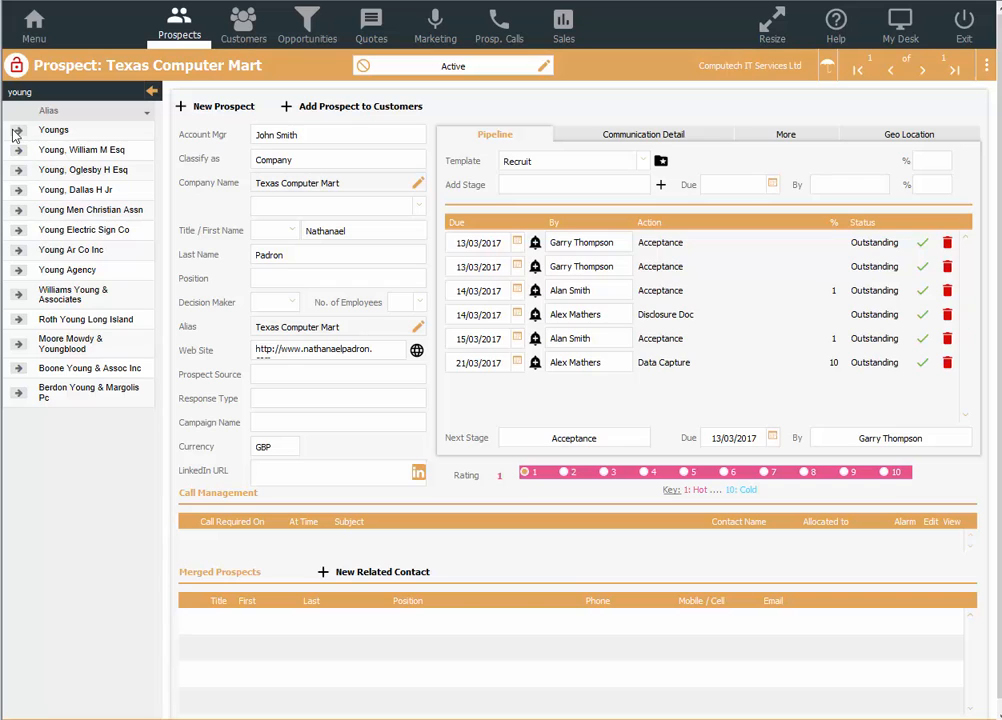
pyautogui.click(150, 93)
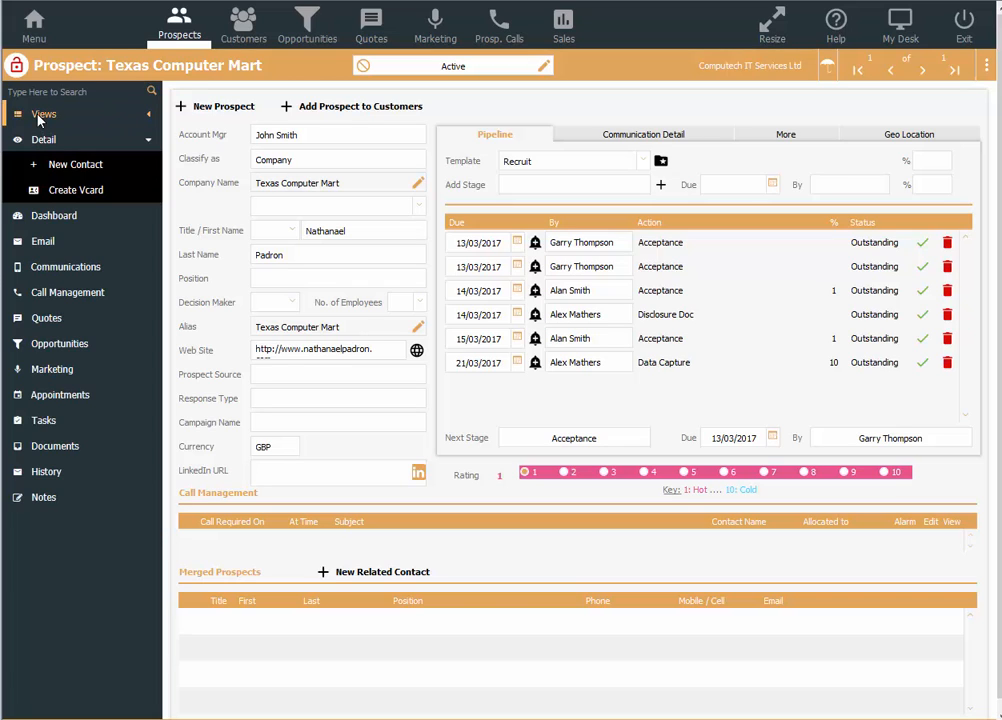
# Switch to the prospect list view and filter the prospect names by "you"
pyautogui.click(40, 116)
pyautogui.click(67, 143)
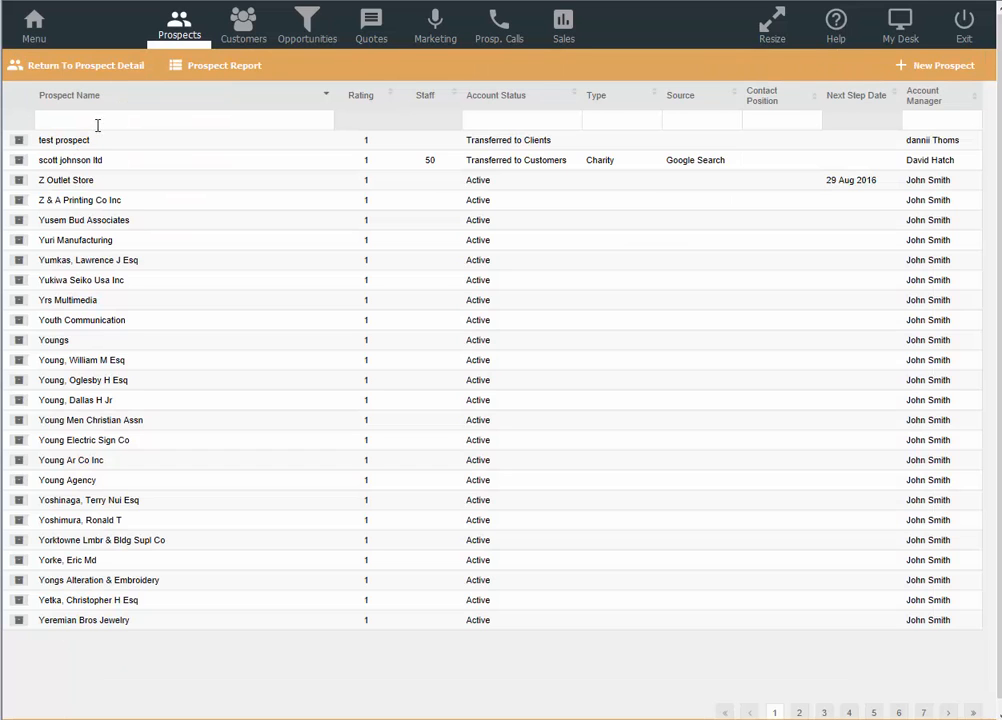
pyautogui.click(100, 122)
pyautogui.write('you')
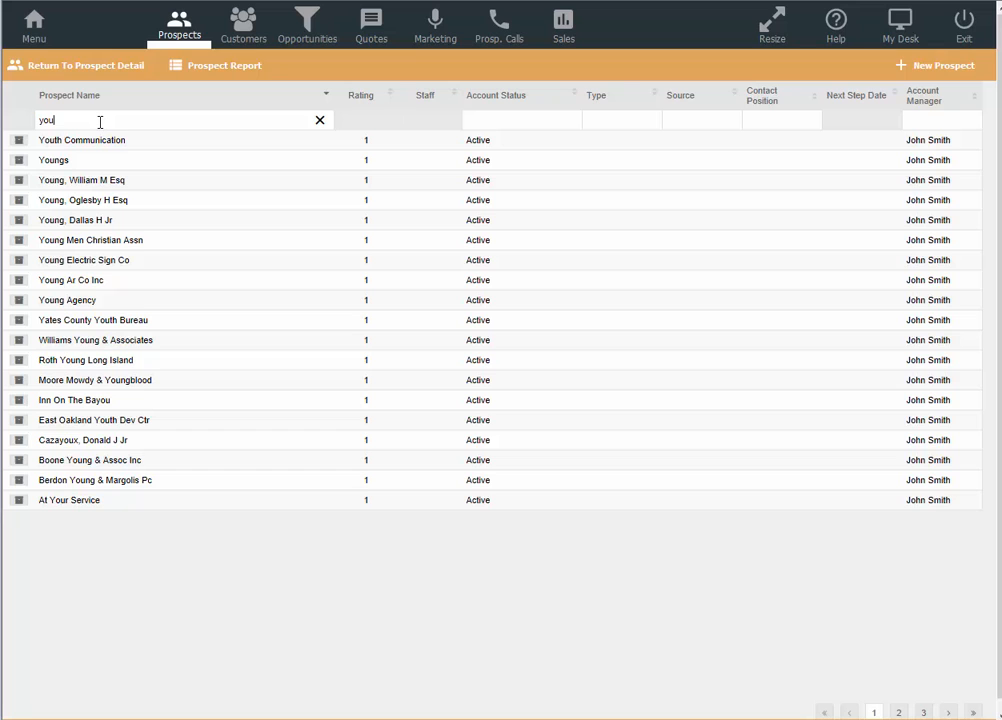
pyautogui.click(914, 68)
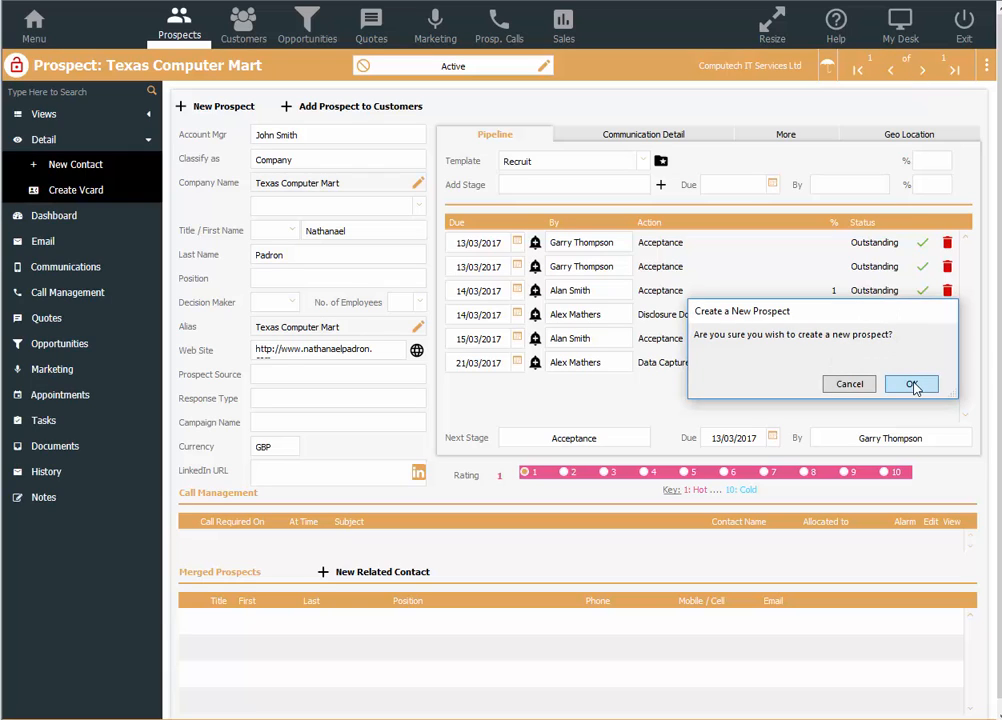
pyautogui.click(912, 385)
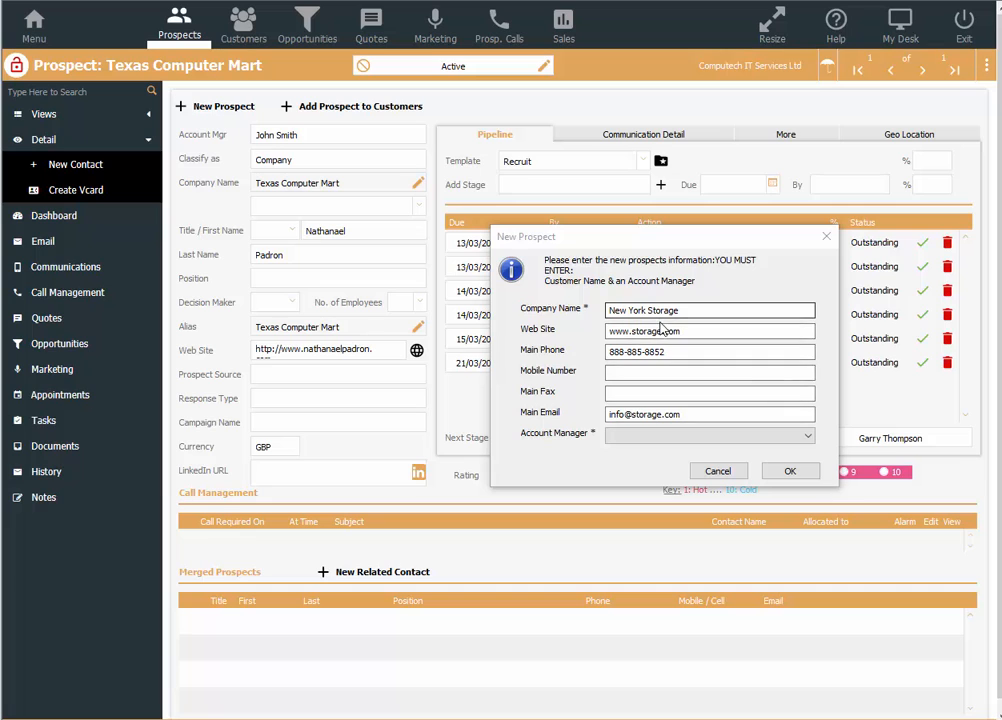
pyautogui.click(642, 434)
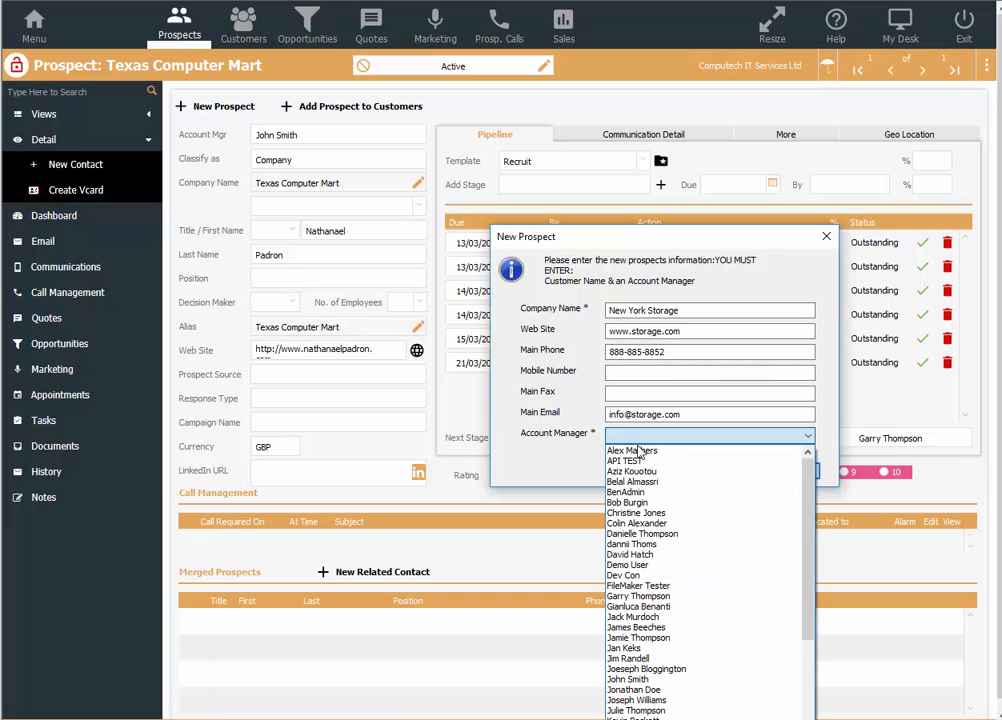
pyautogui.click(640, 533)
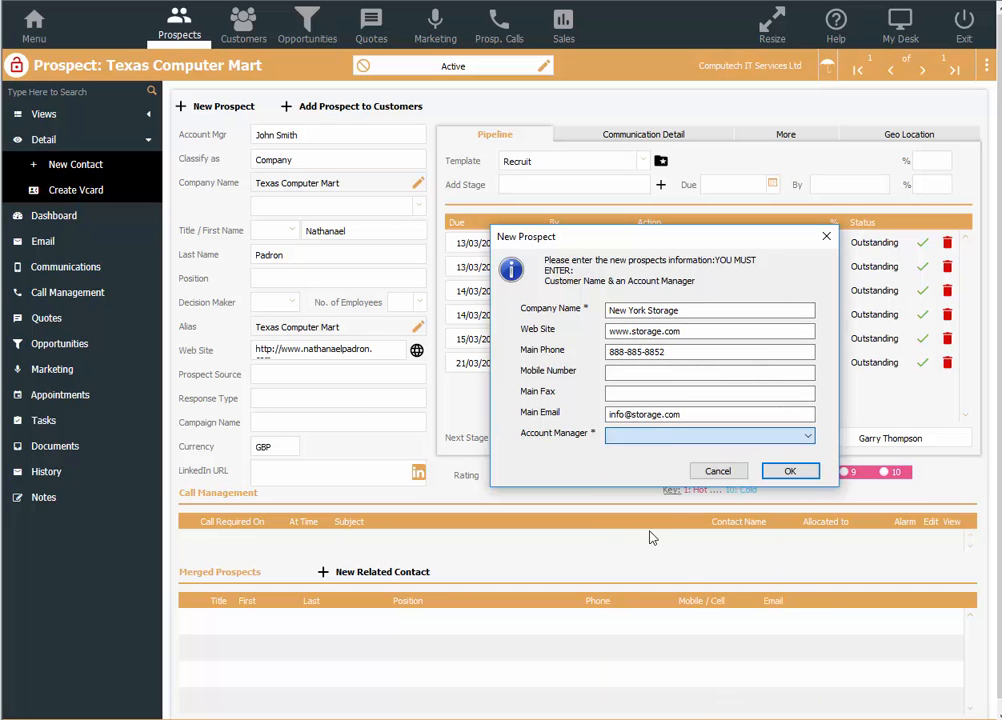
pyautogui.click(789, 471)
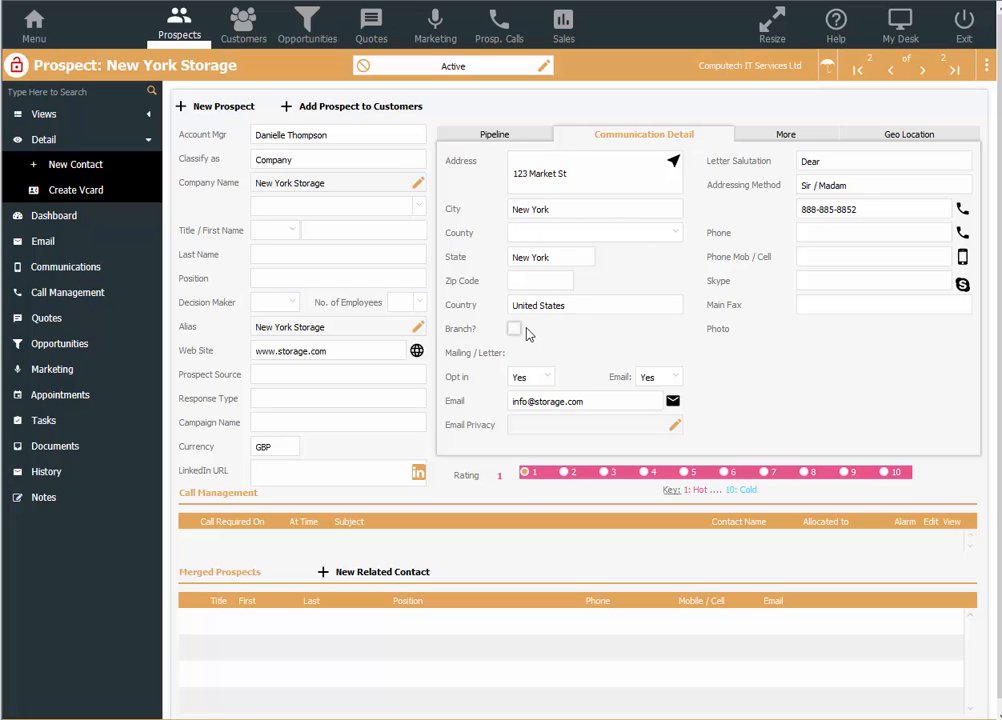
# Set the prospect contact's title to Ms and enter the contact's first and last name
pyautogui.click(369, 231)
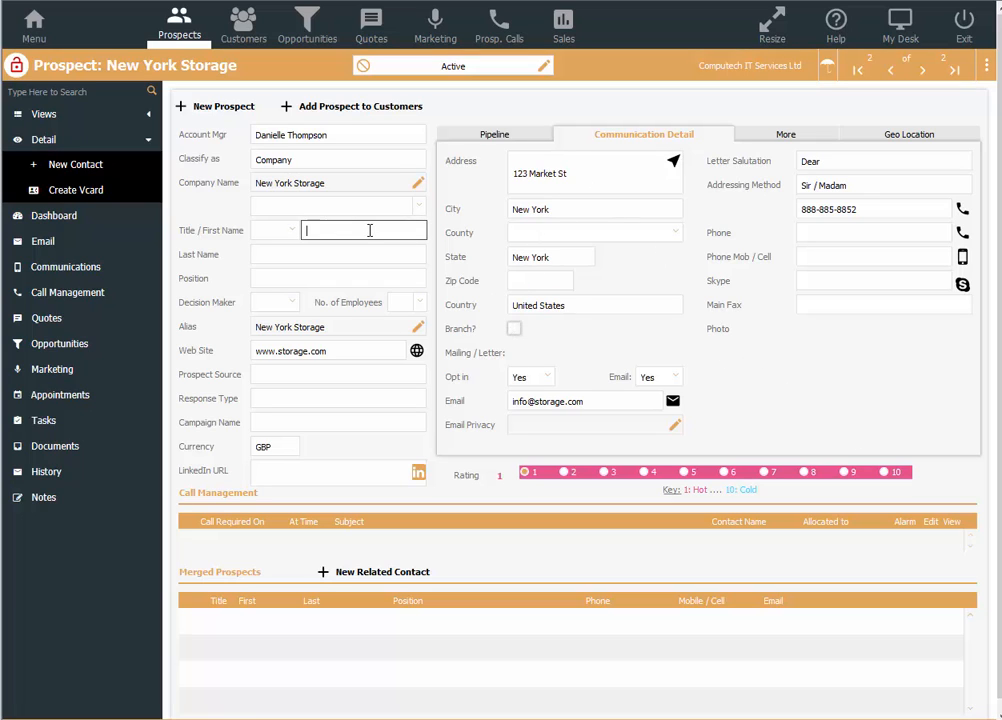
pyautogui.click(278, 232)
pyautogui.click(274, 247)
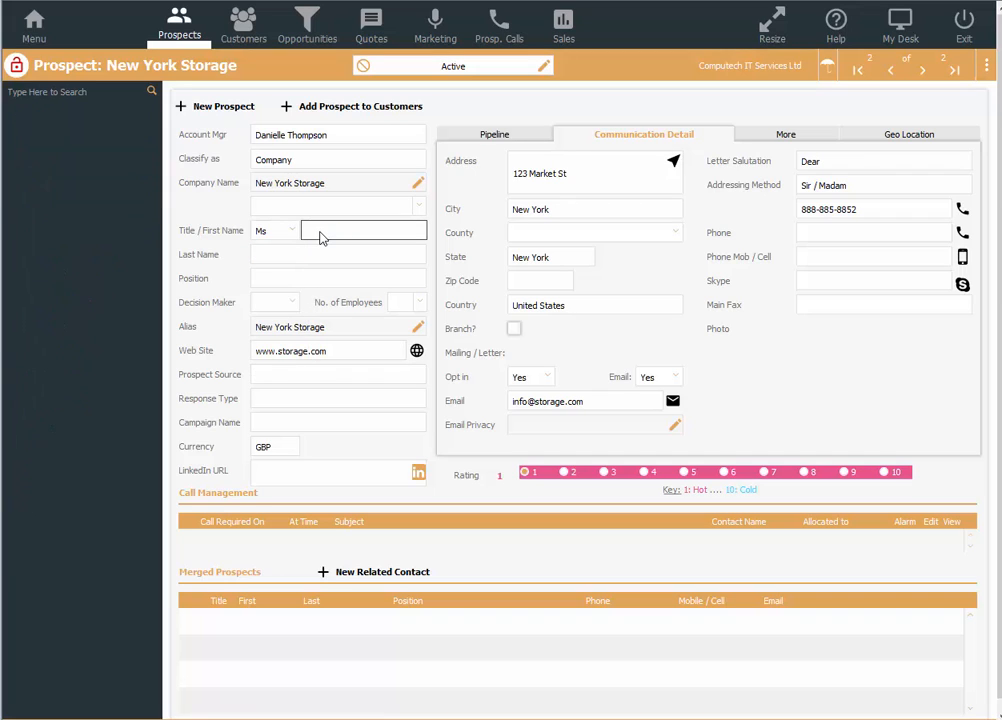
pyautogui.click(321, 237)
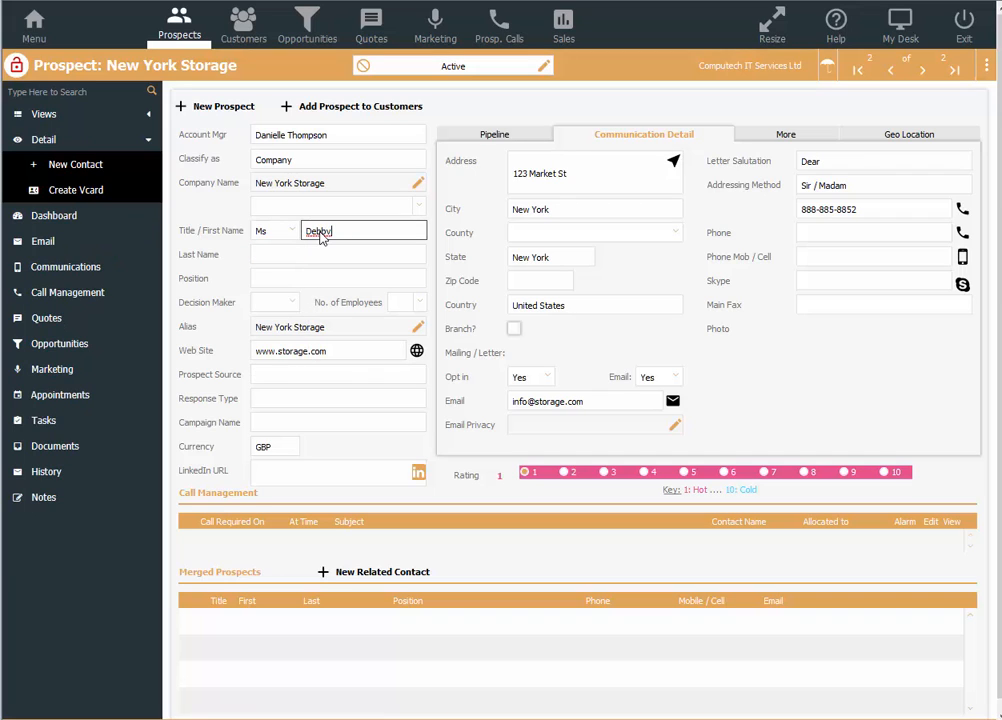
pyautogui.write('Debie')
pyautogui.click(367, 253)
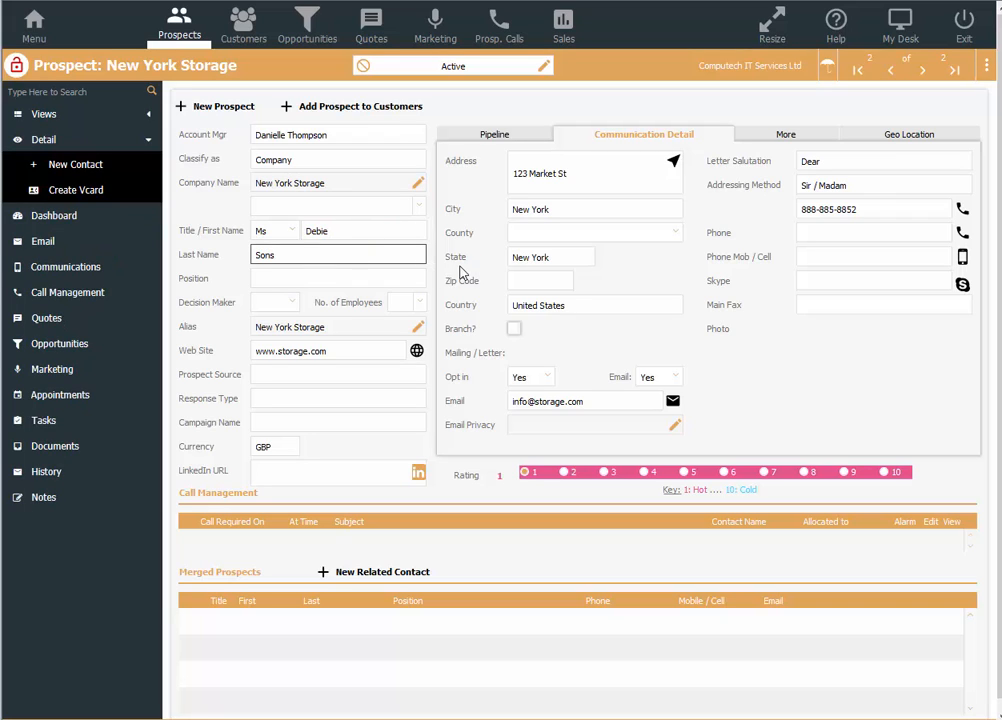
# Try out several ratings on the prospect's hot-to-cold scale and return it to 1
pyautogui.click(605, 474)
pyautogui.click(654, 474)
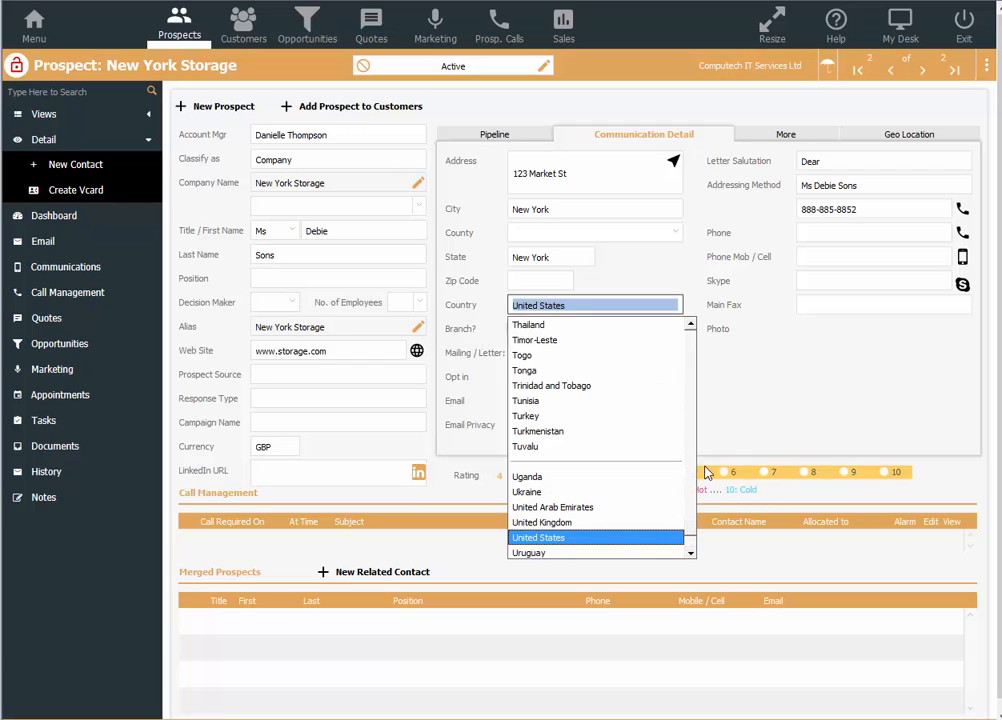
pyautogui.click(725, 450)
pyautogui.click(731, 472)
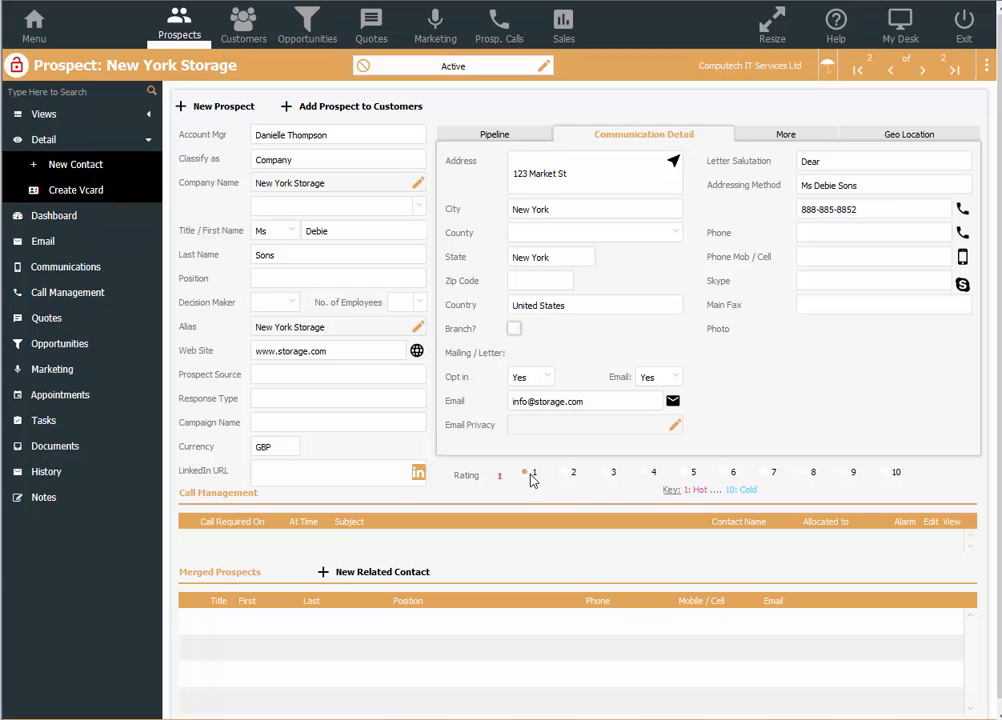
# Populate the prospect's pipeline with the stages from the Recruit template
pyautogui.click(490, 134)
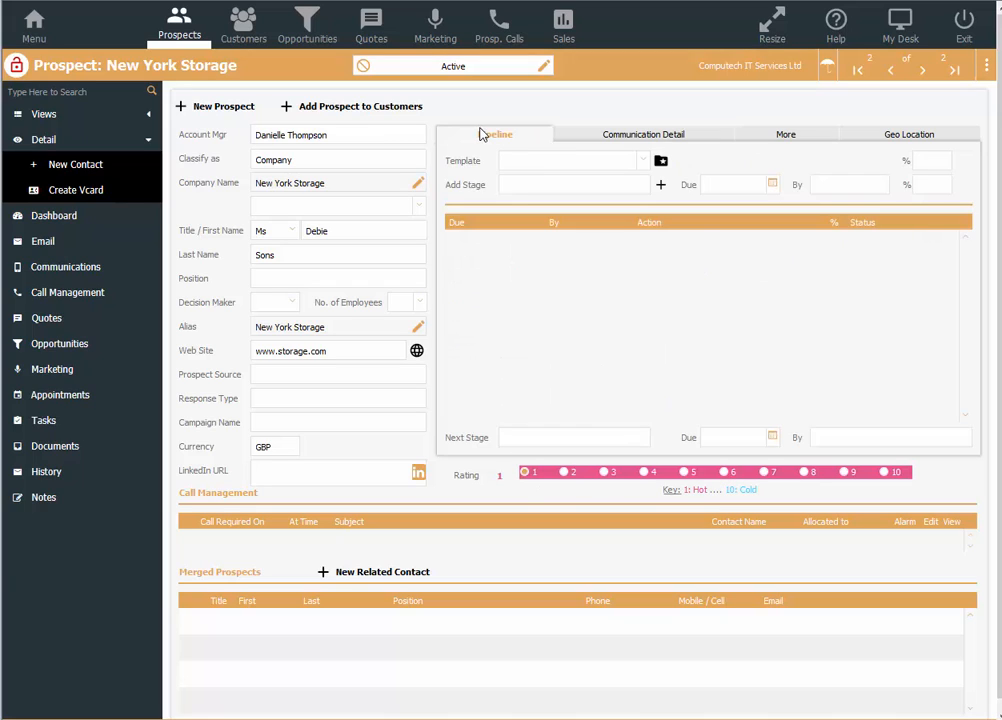
pyautogui.click(641, 164)
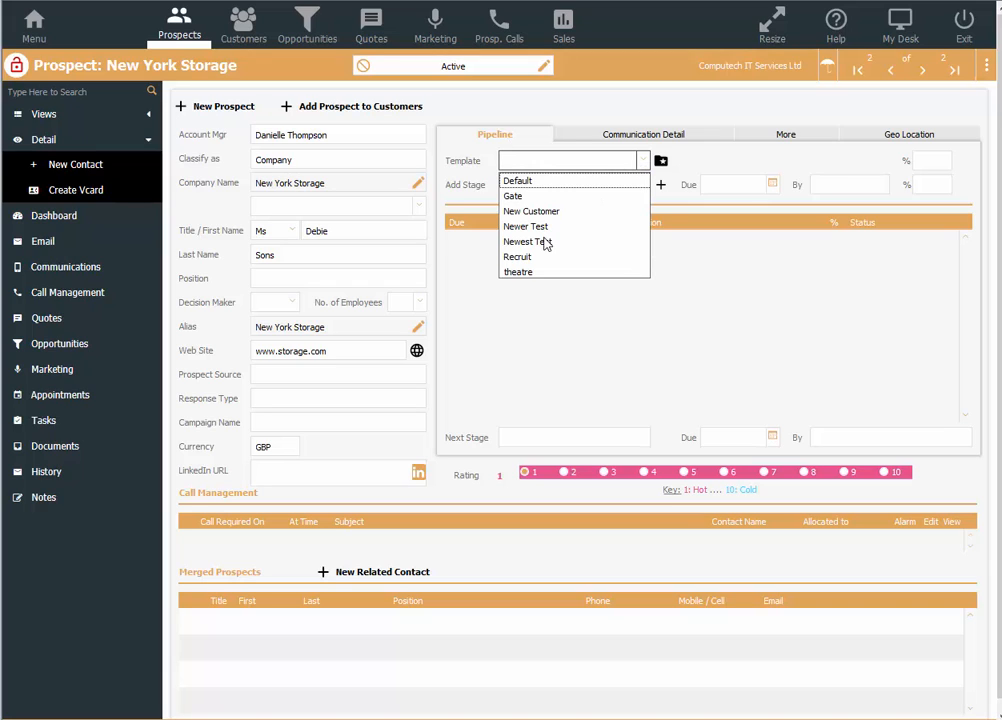
pyautogui.click(518, 257)
pyautogui.click(661, 162)
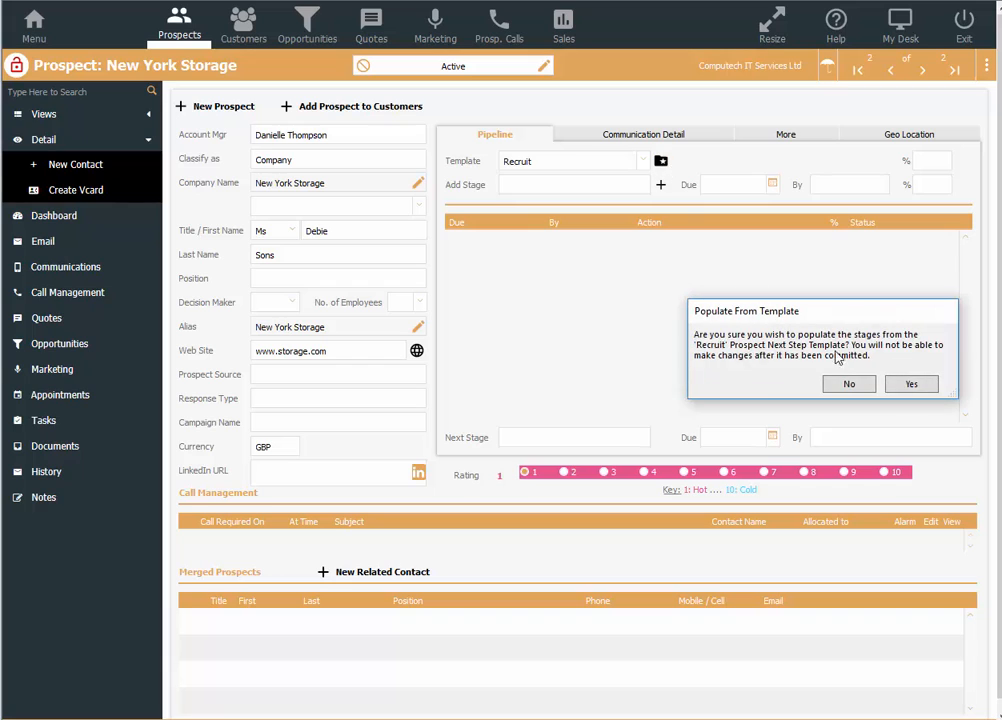
pyautogui.click(912, 385)
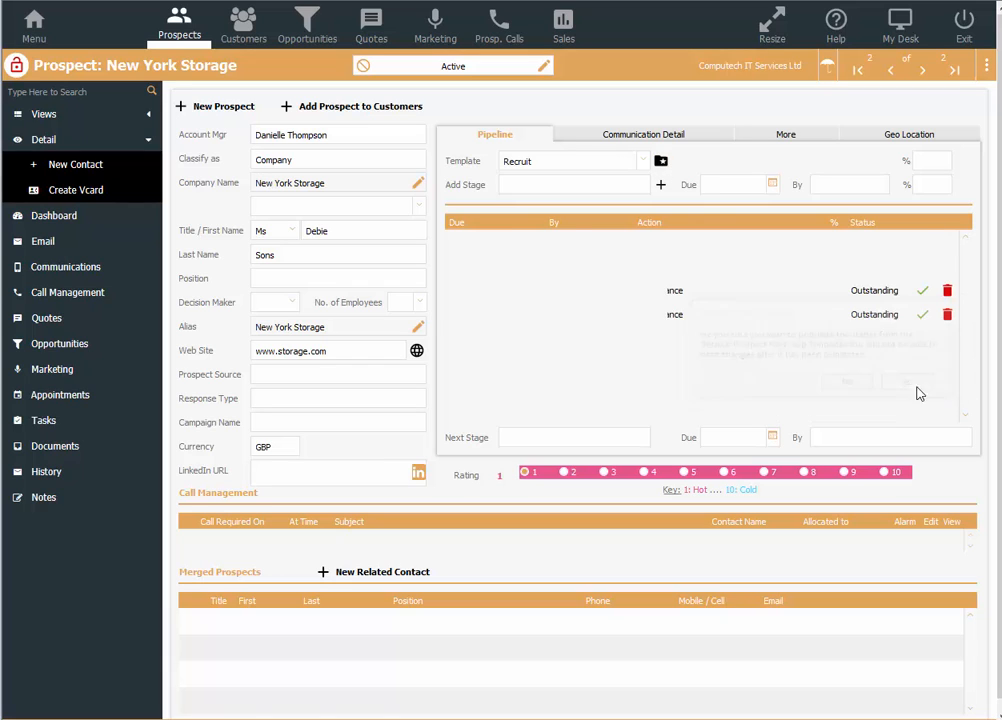
# Populate the pipeline from the Gate template, and add the stages of the Newer Test template
pyautogui.click(615, 166)
pyautogui.click(565, 196)
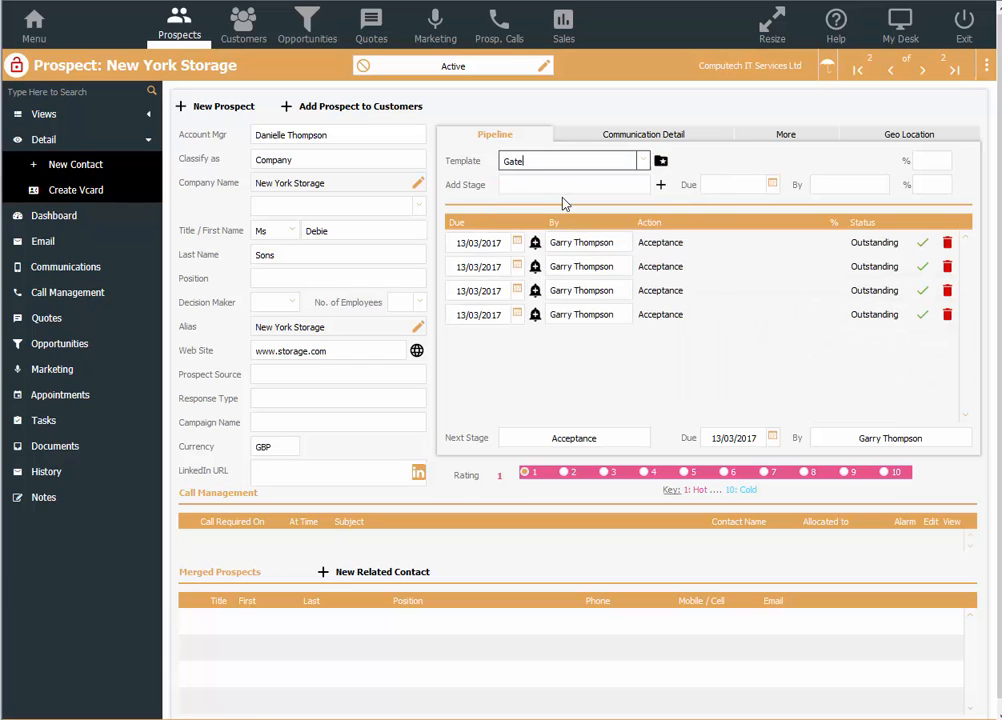
pyautogui.click(661, 162)
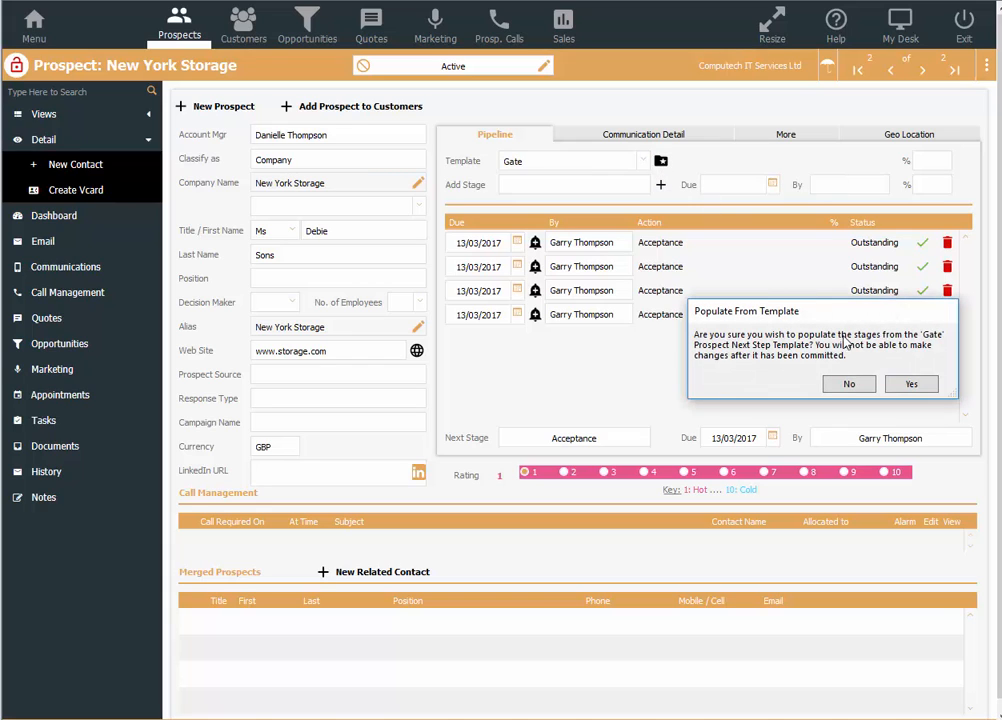
pyautogui.click(911, 386)
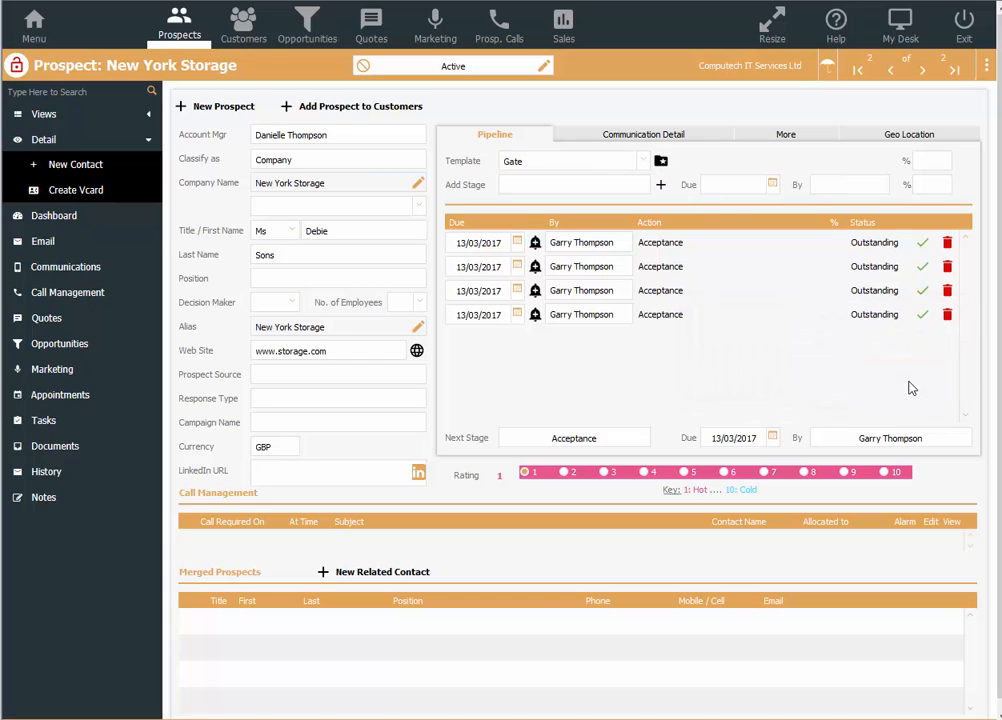
pyautogui.click(640, 162)
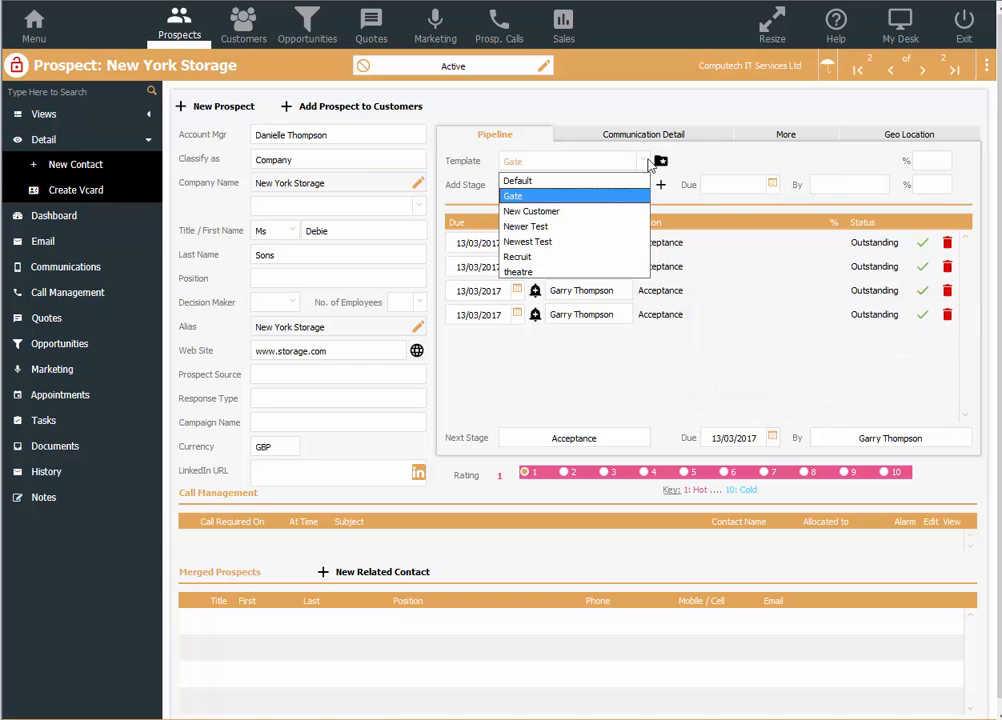
pyautogui.click(575, 226)
pyautogui.click(911, 386)
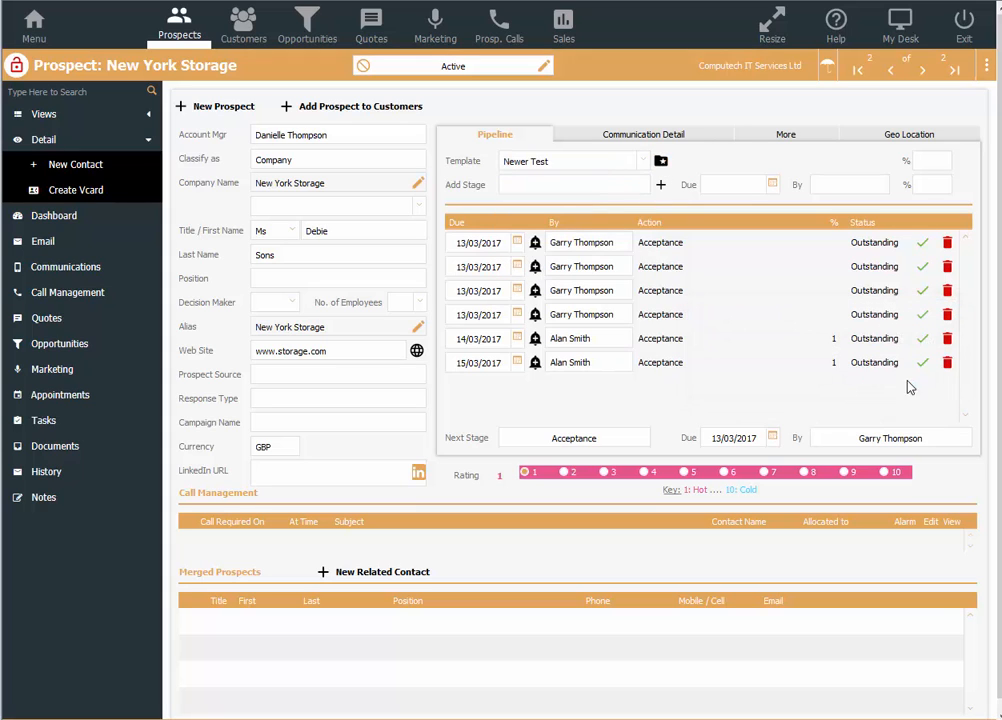
# Add a Data Capture stage to the pipeline, due 07/03/2017 and assigned to a staff member
pyautogui.click(575, 185)
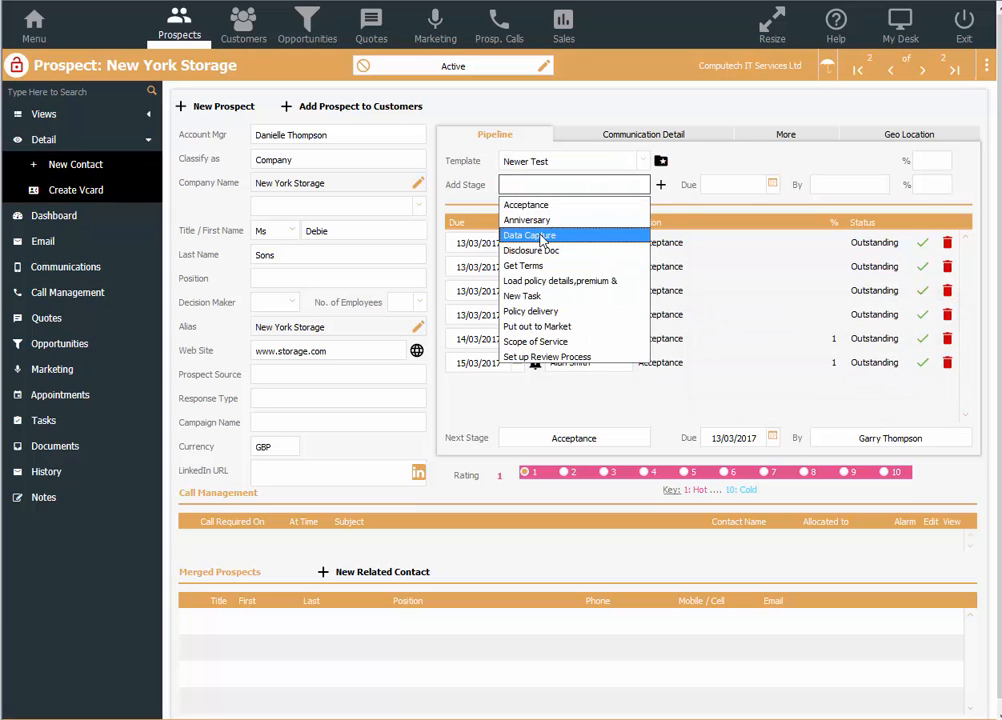
pyautogui.click(577, 224)
pyautogui.click(772, 184)
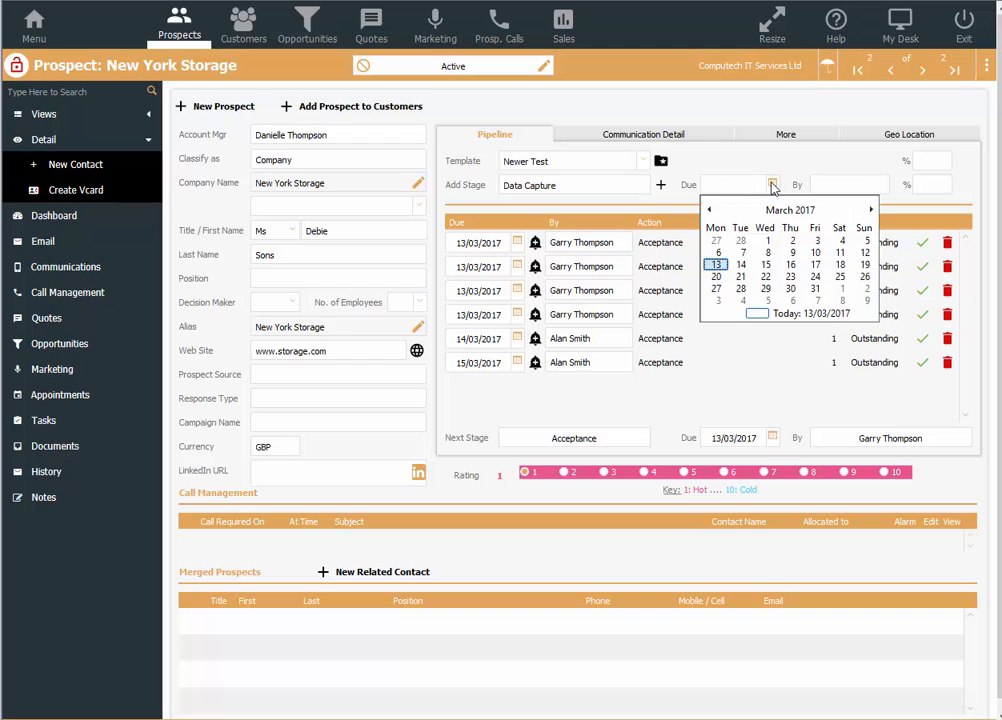
pyautogui.click(743, 262)
pyautogui.click(855, 234)
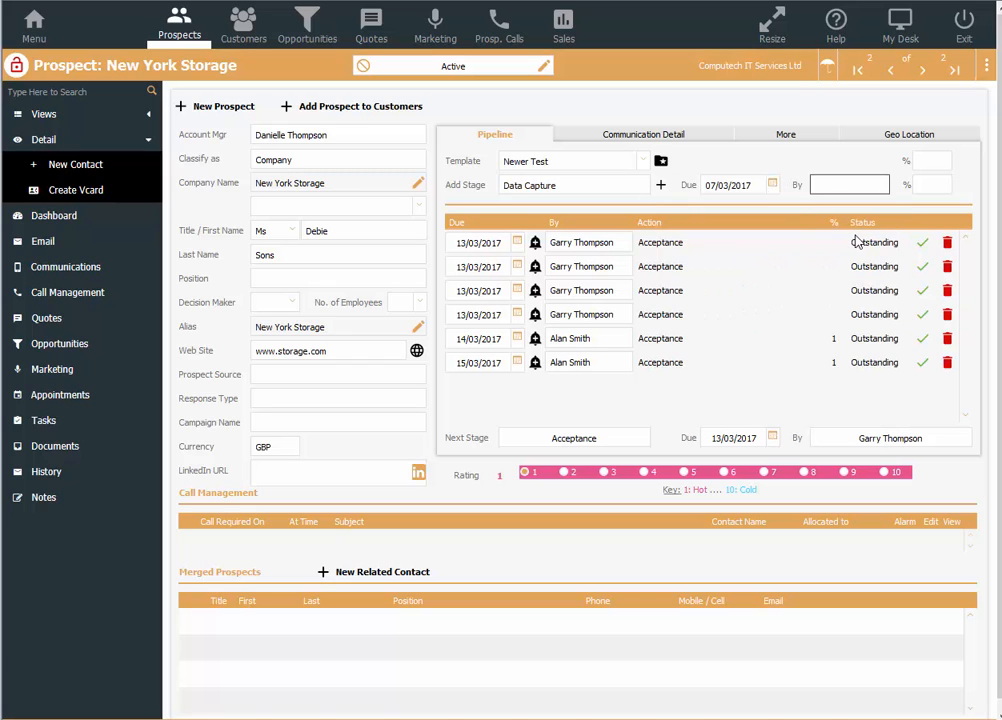
pyautogui.click(662, 186)
pyautogui.click(917, 382)
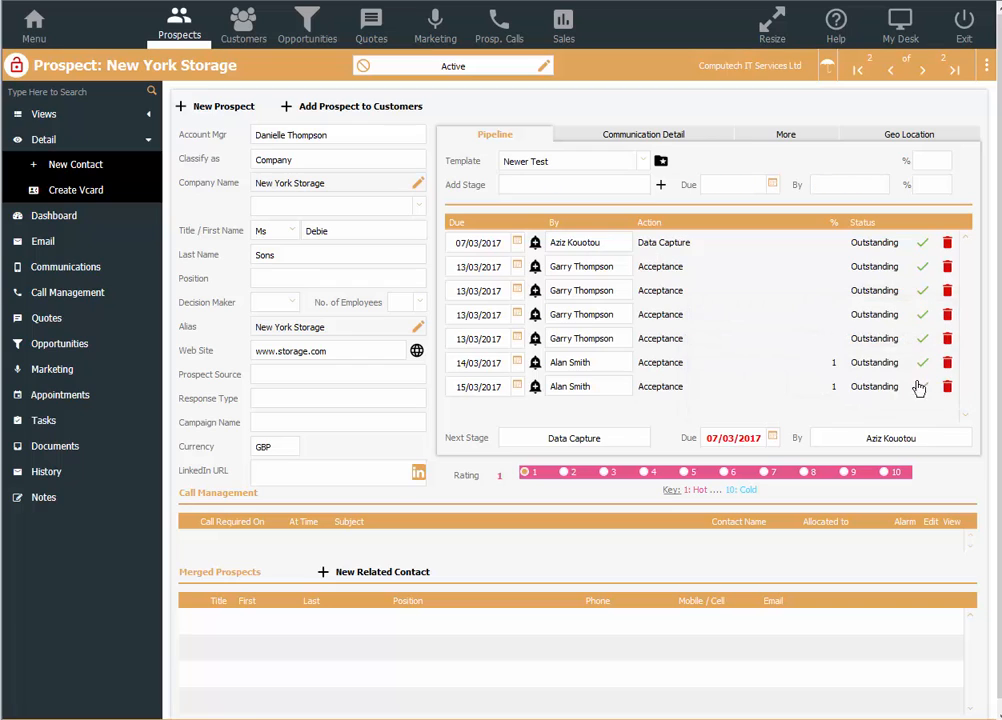
# Reassign the first Acceptance stage in the pipeline to a different staff member
pyautogui.click(616, 188)
pyautogui.click(731, 174)
pyautogui.click(612, 268)
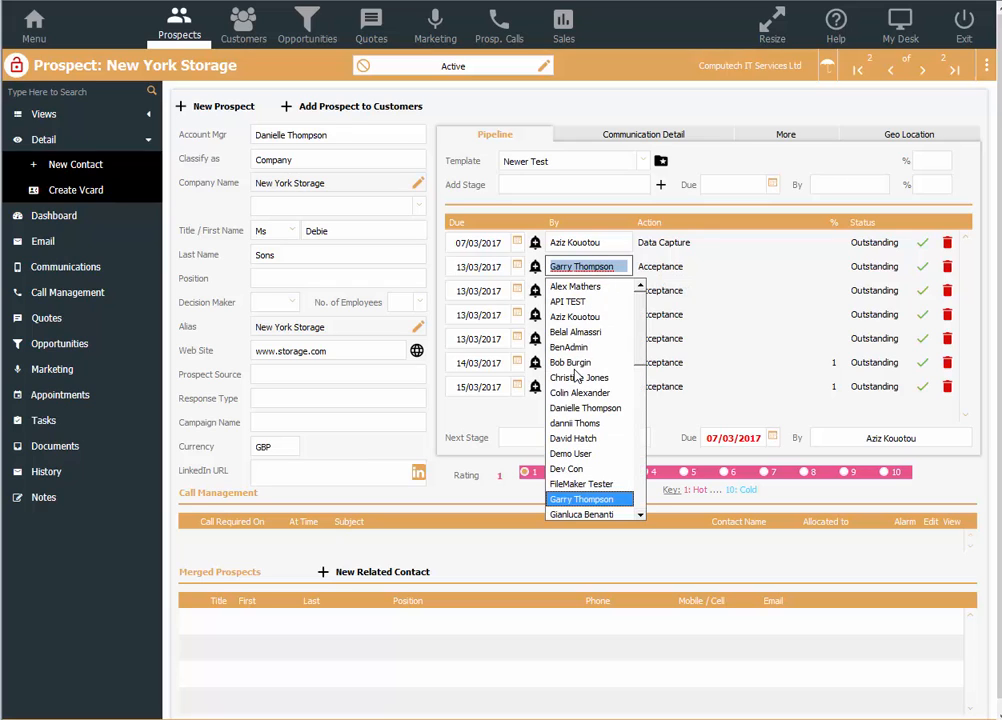
pyautogui.click(576, 363)
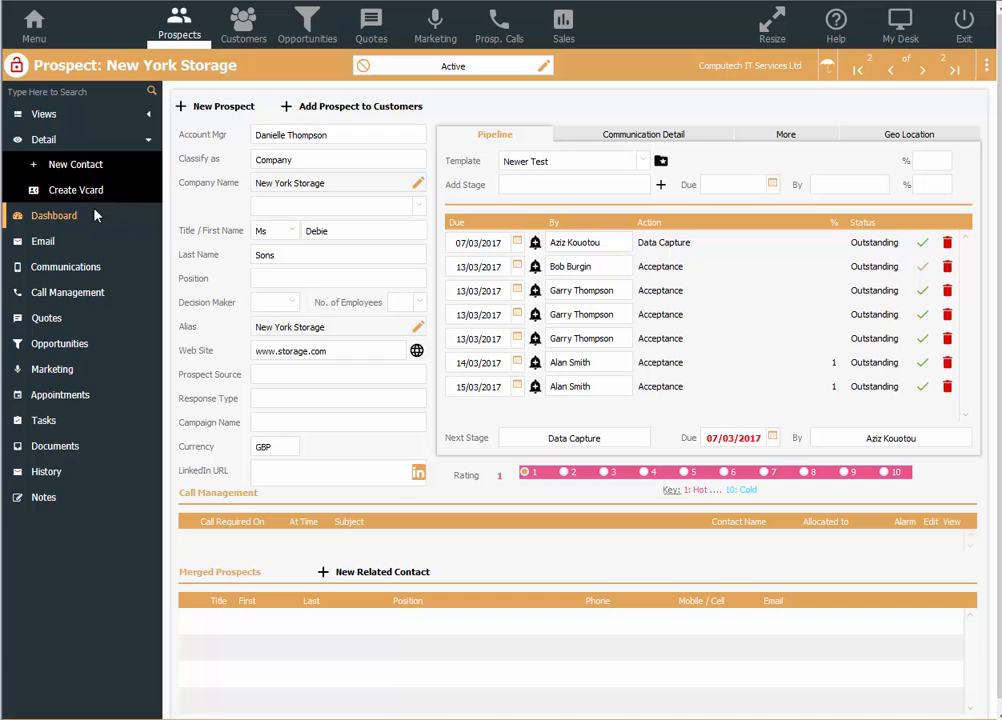
# View the prospect's dashboard, and create a new quote from its quotes list
pyautogui.click(57, 222)
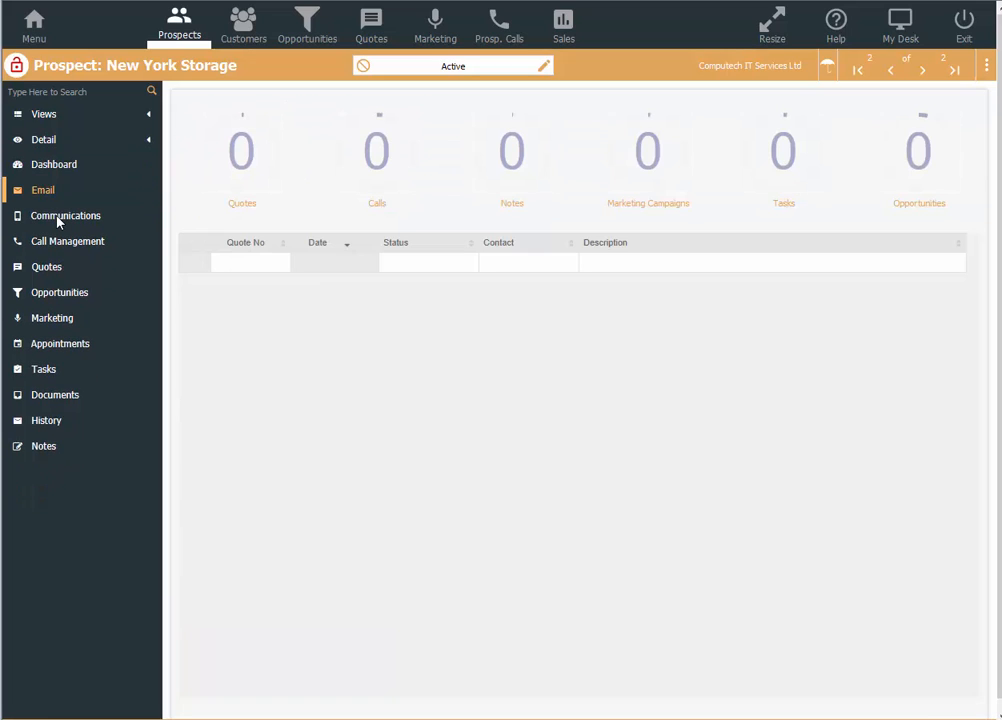
pyautogui.click(47, 271)
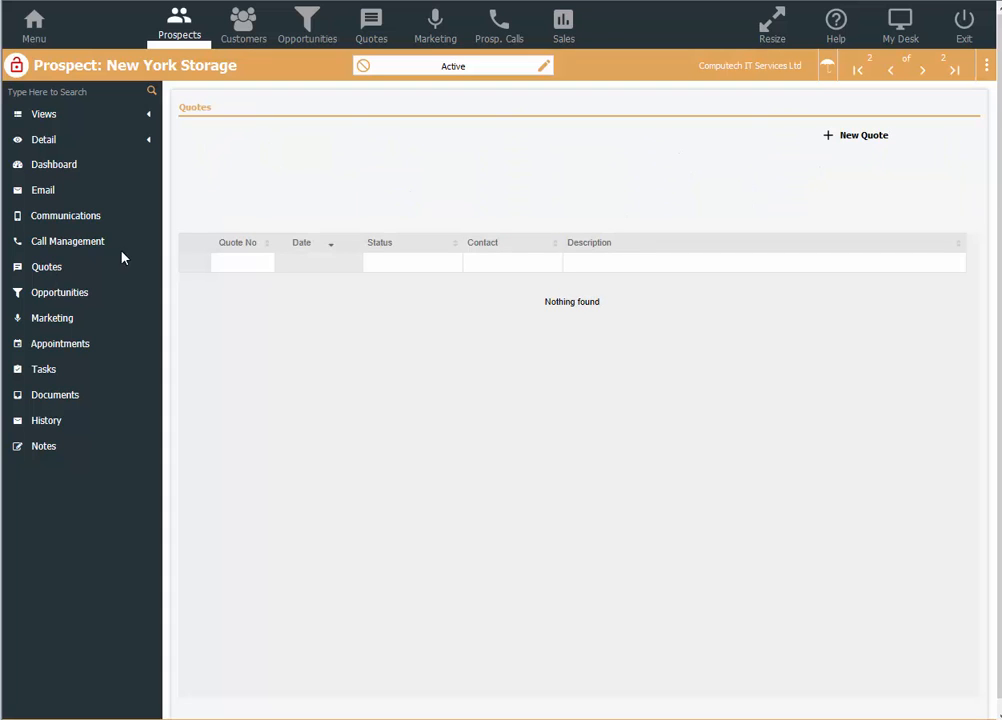
pyautogui.click(849, 139)
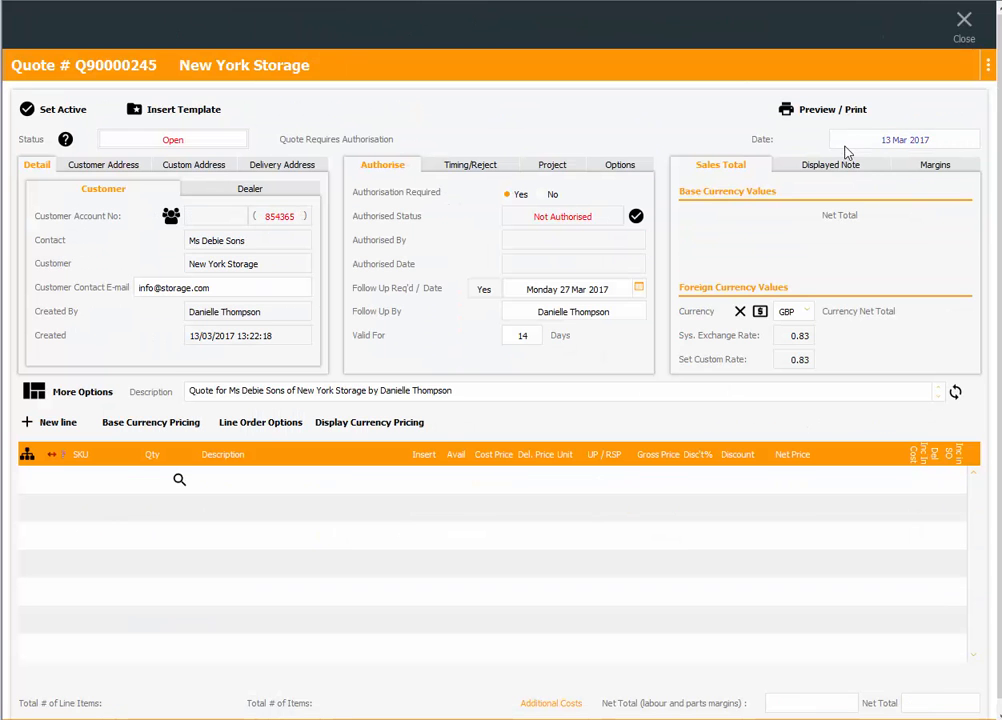
# Filter the stock descriptions by "whee" and add the Wheel with SKU 101 and its dependent items to the quote
pyautogui.click(47, 422)
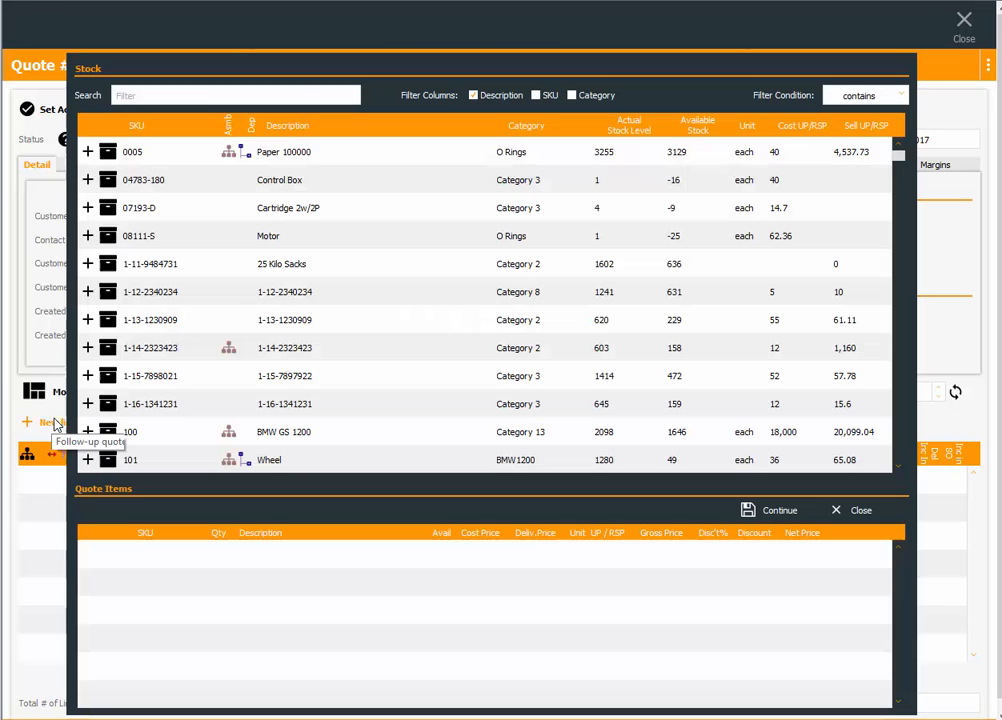
pyautogui.click(281, 96)
pyautogui.write('wheel')
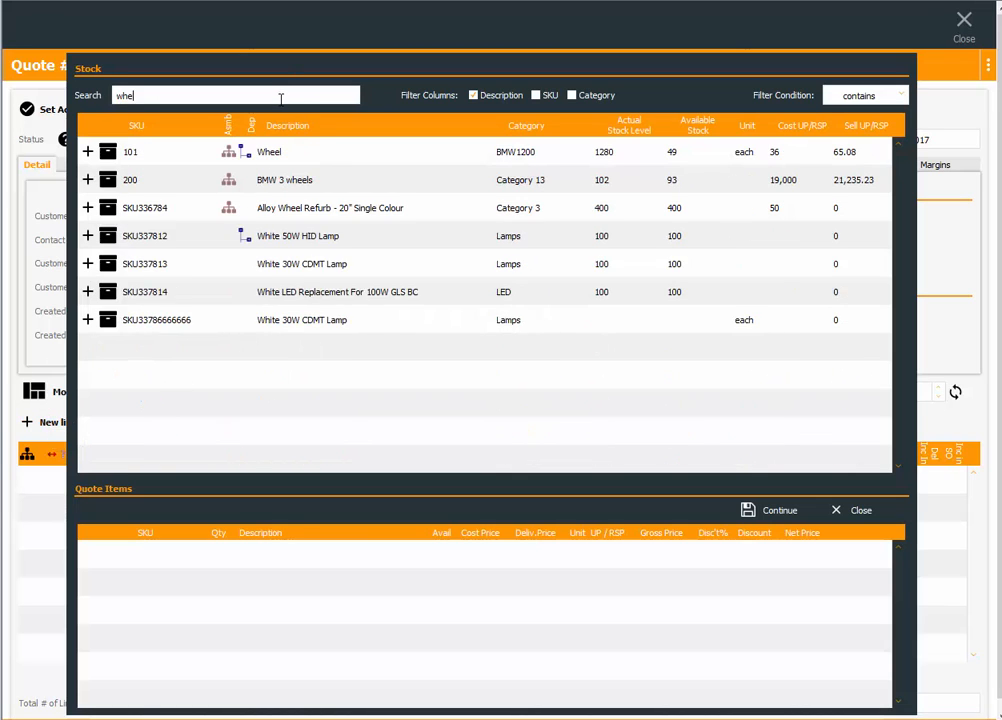
pyautogui.click(87, 152)
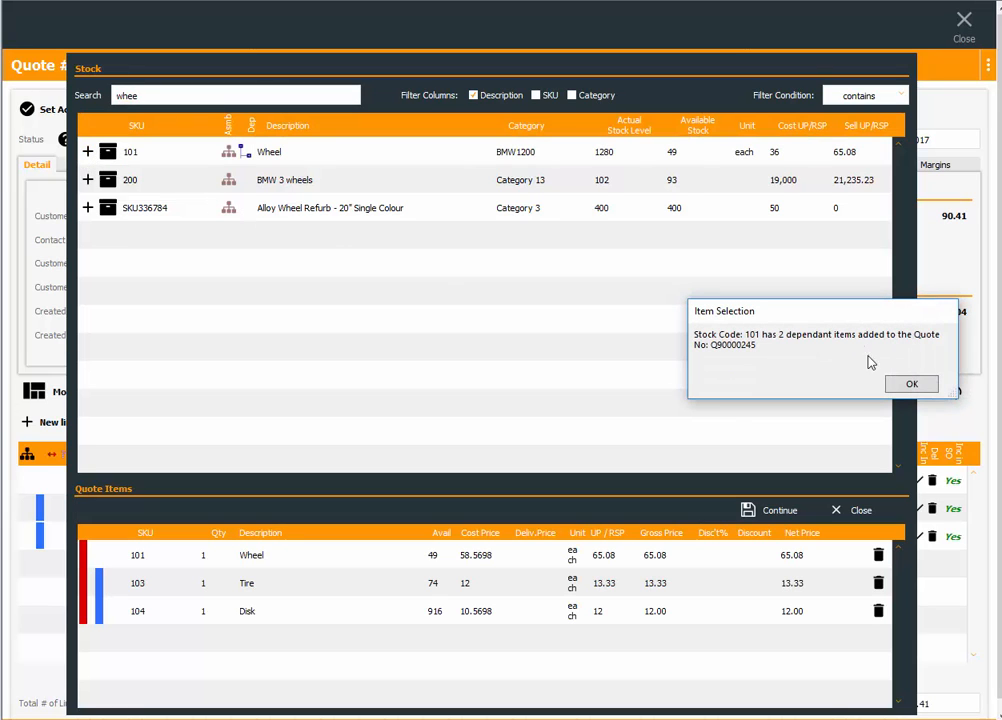
pyautogui.click(900, 386)
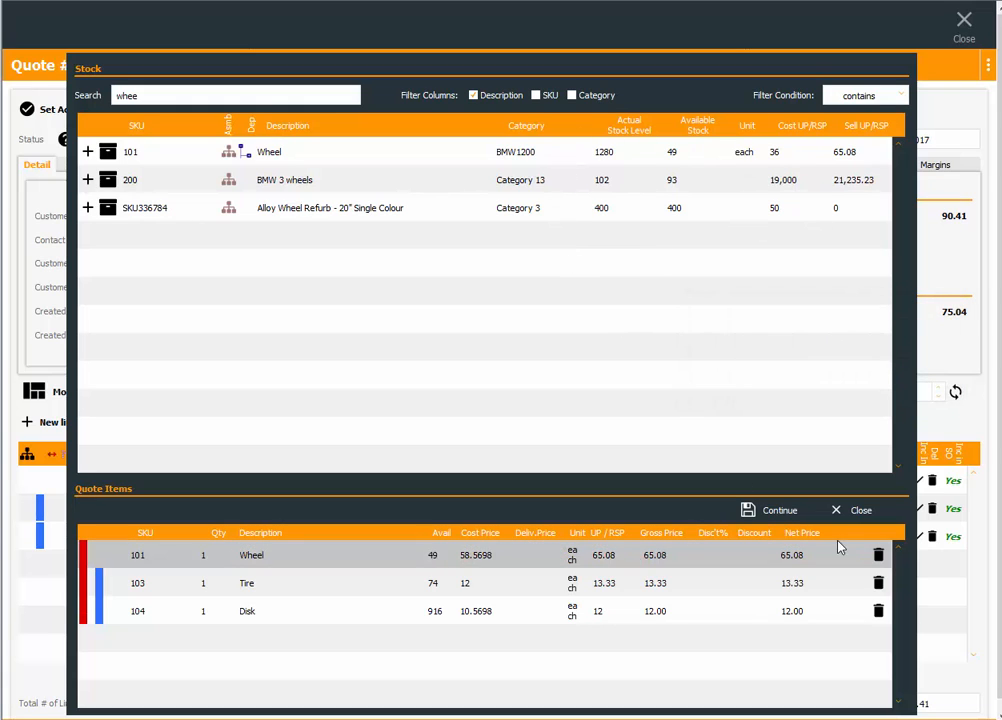
pyautogui.click(856, 511)
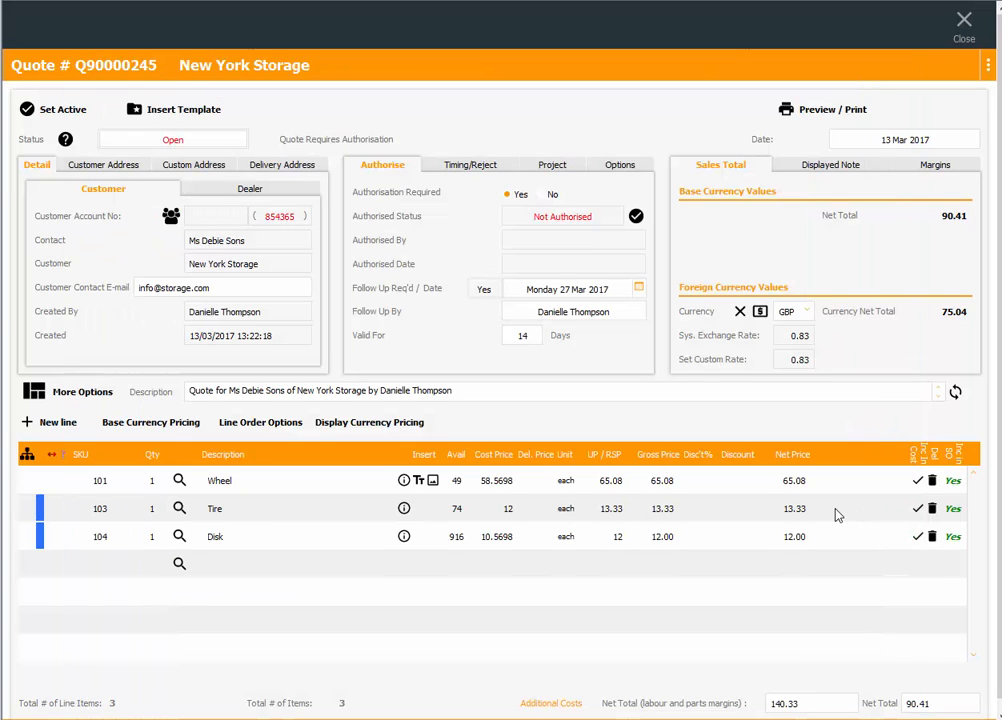
# Authorise the quote and set its status to Active
pyautogui.click(72, 114)
pyautogui.click(849, 384)
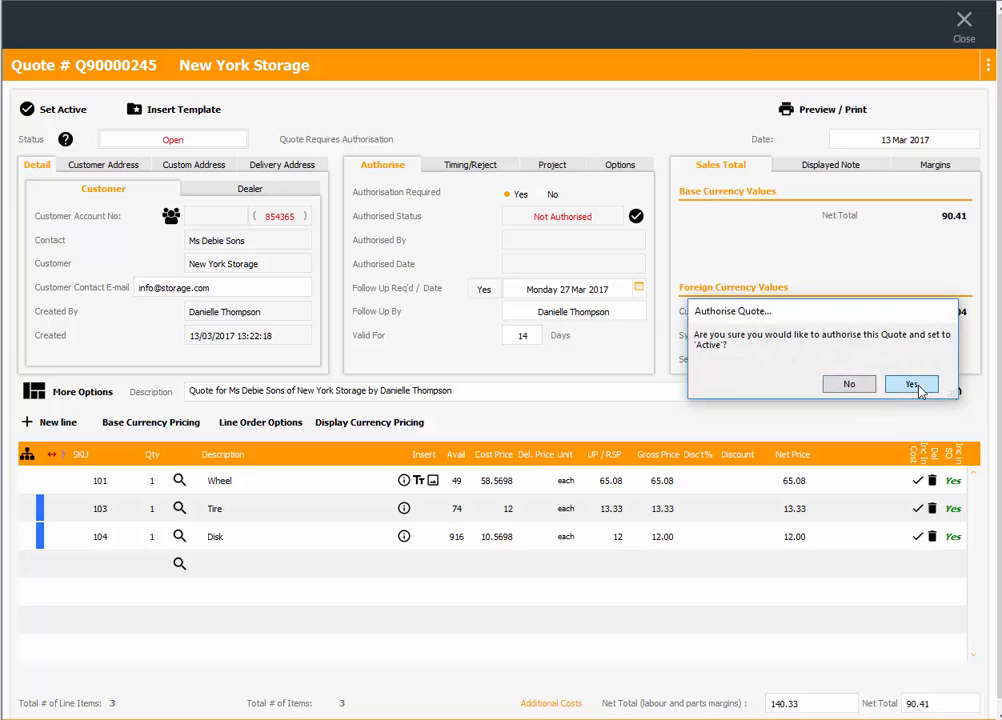
pyautogui.click(914, 385)
pyautogui.click(910, 386)
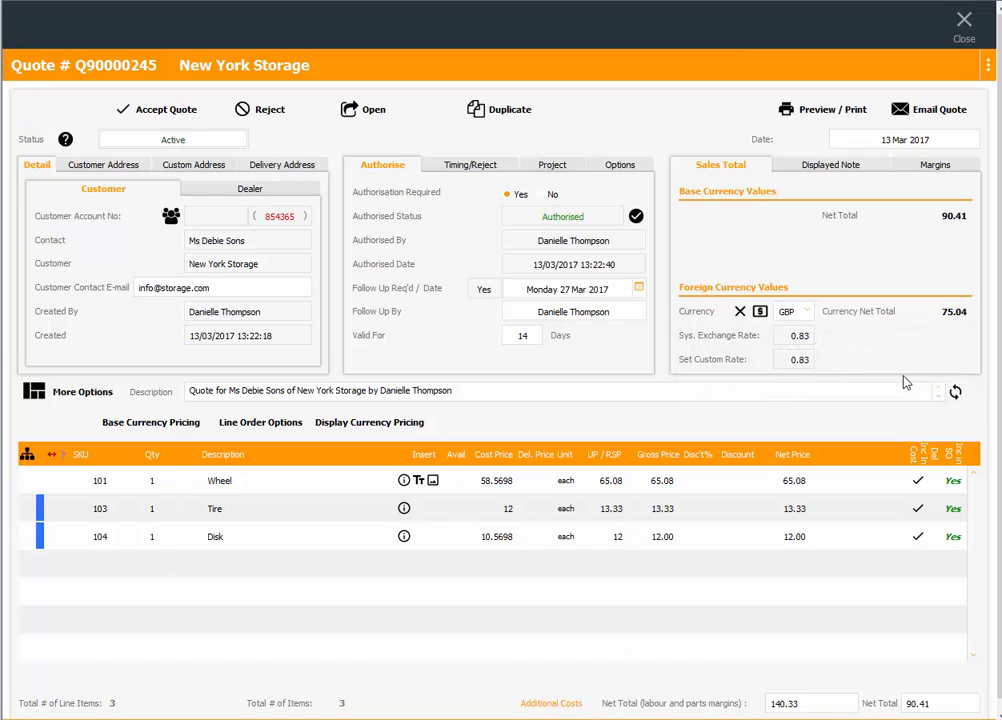
# Prepare an email with the quote attached in Standard format, using the Basic Quotation Attached template
pyautogui.click(932, 110)
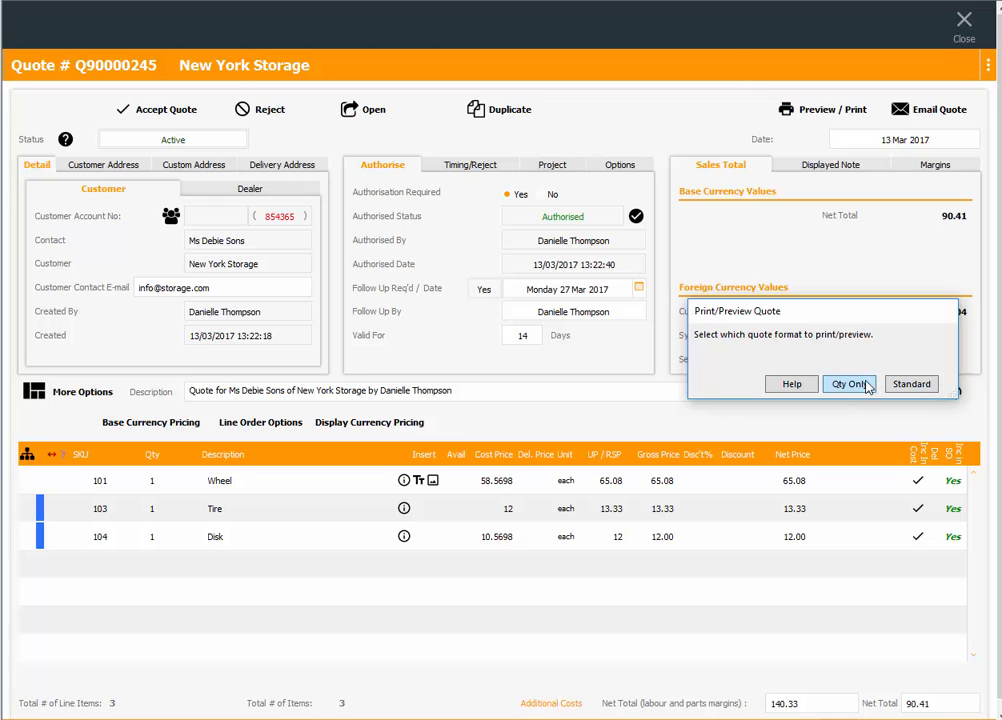
pyautogui.click(920, 385)
pyautogui.click(905, 388)
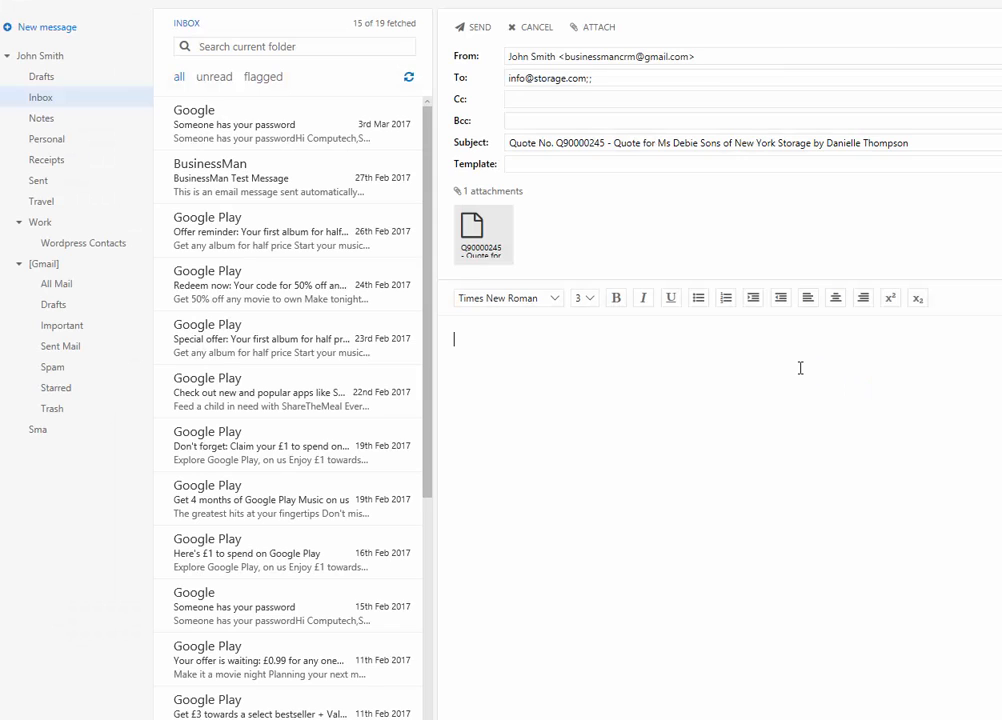
pyautogui.click(590, 167)
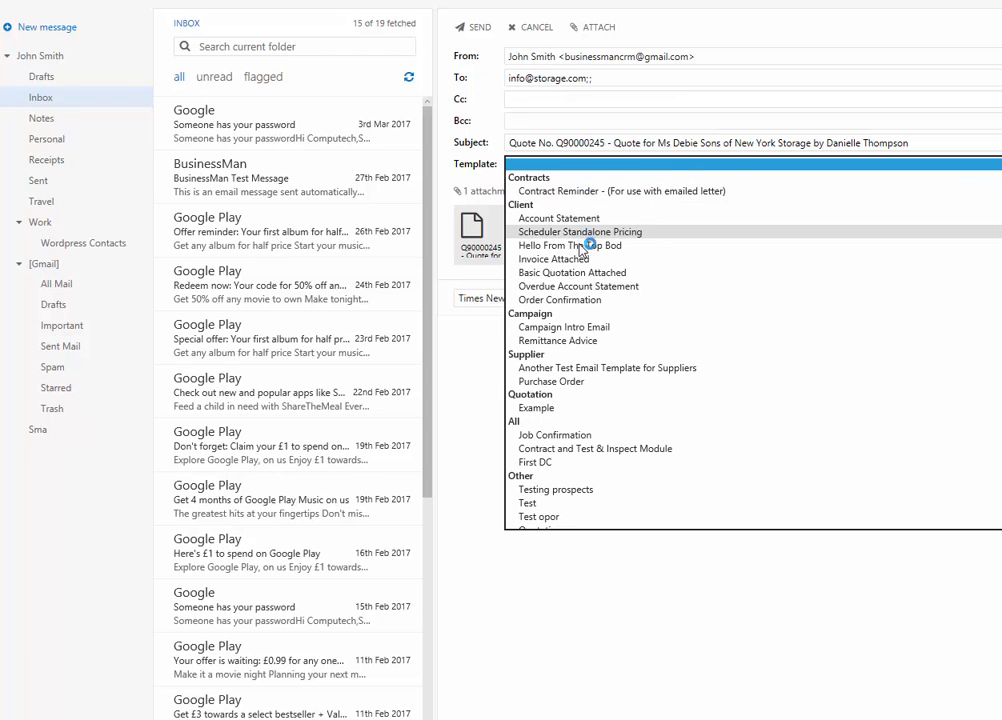
pyautogui.click(594, 273)
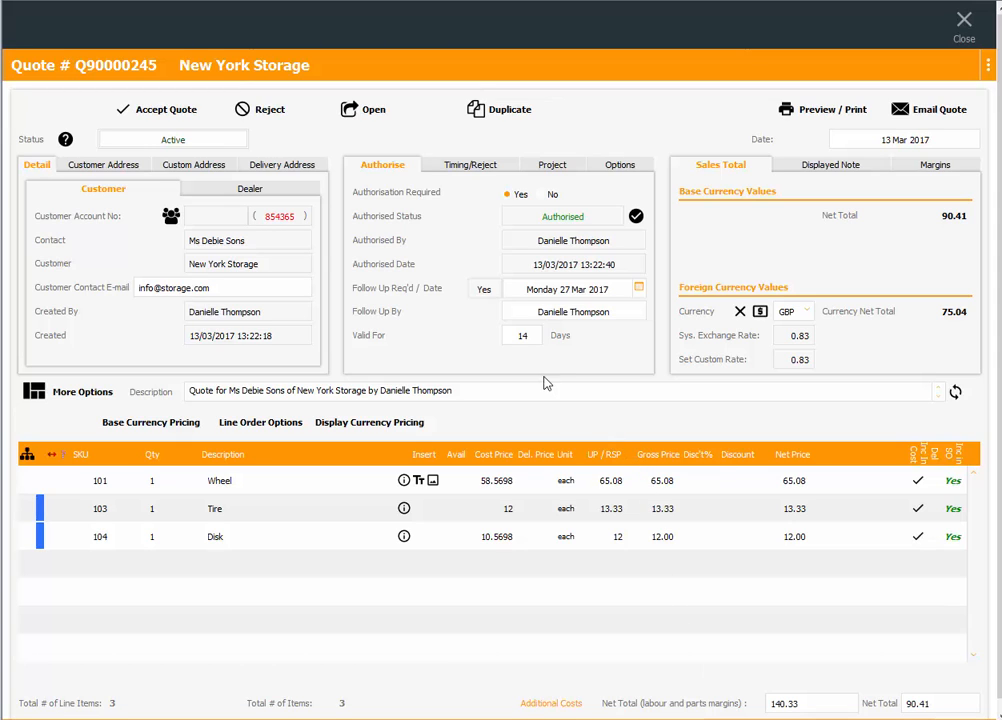
# Open the quote's prospect record and add the prospect to customers as a new customer, accepting the system-generated account number
pyautogui.click(171, 216)
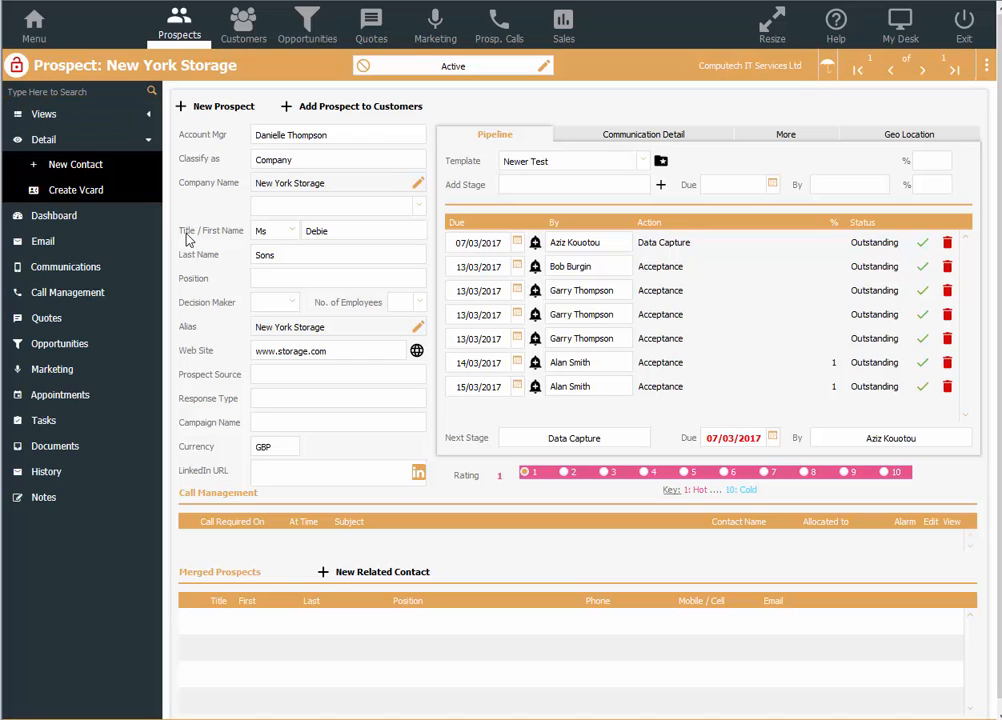
pyautogui.click(345, 112)
pyautogui.click(911, 384)
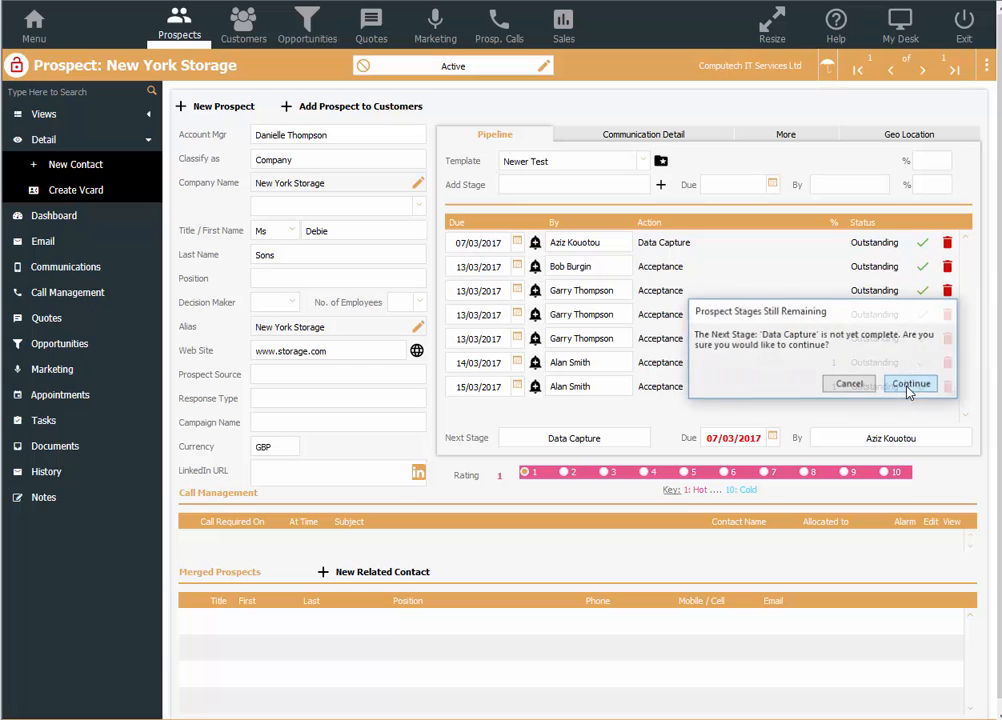
pyautogui.click(910, 386)
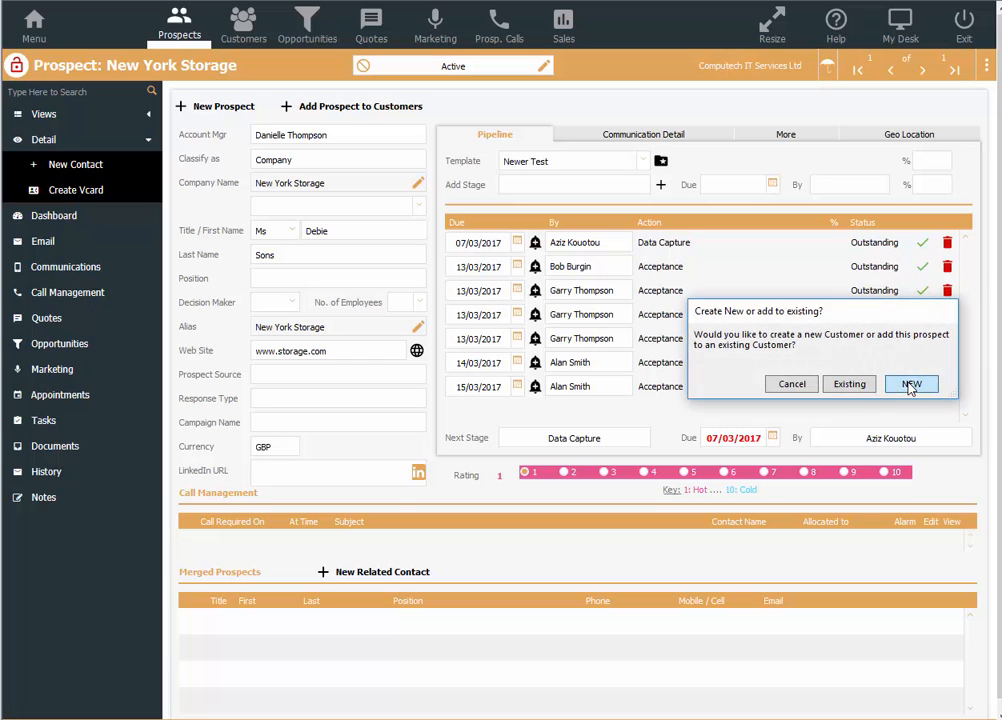
pyautogui.click(909, 386)
pyautogui.click(910, 386)
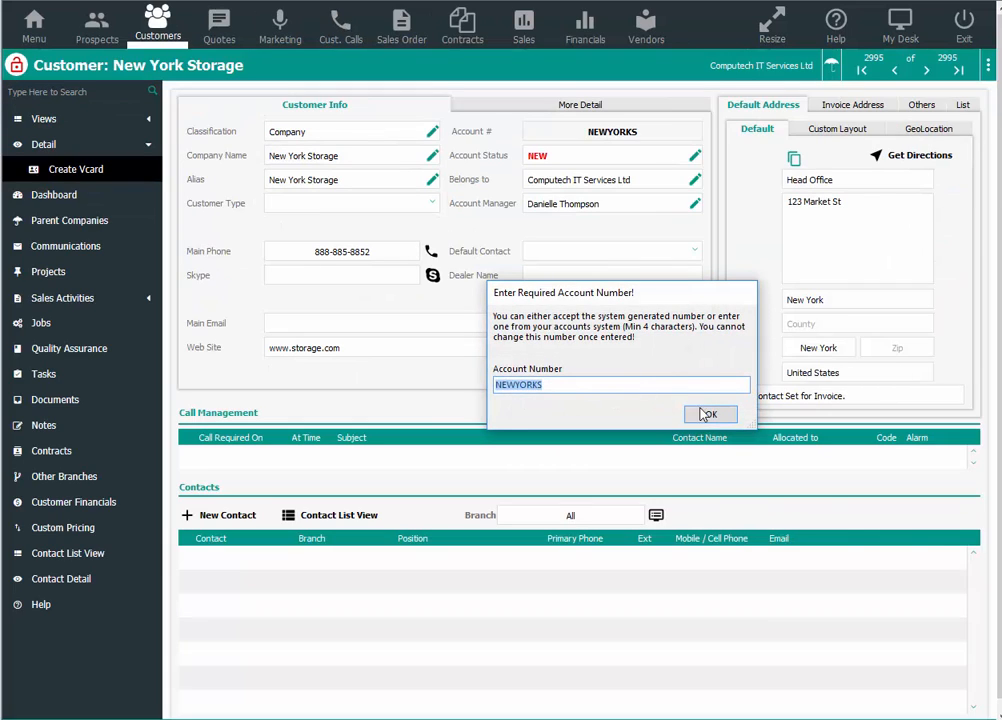
pyautogui.click(713, 414)
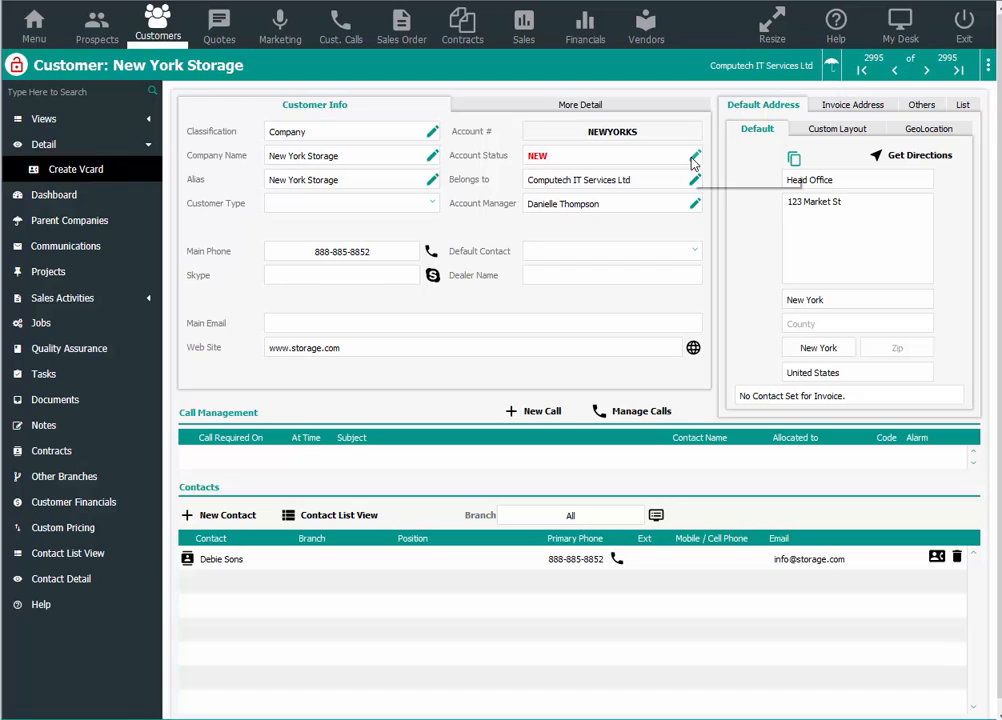
# Change the customer's account status to Active, giving "New client" as the reason
pyautogui.click(694, 159)
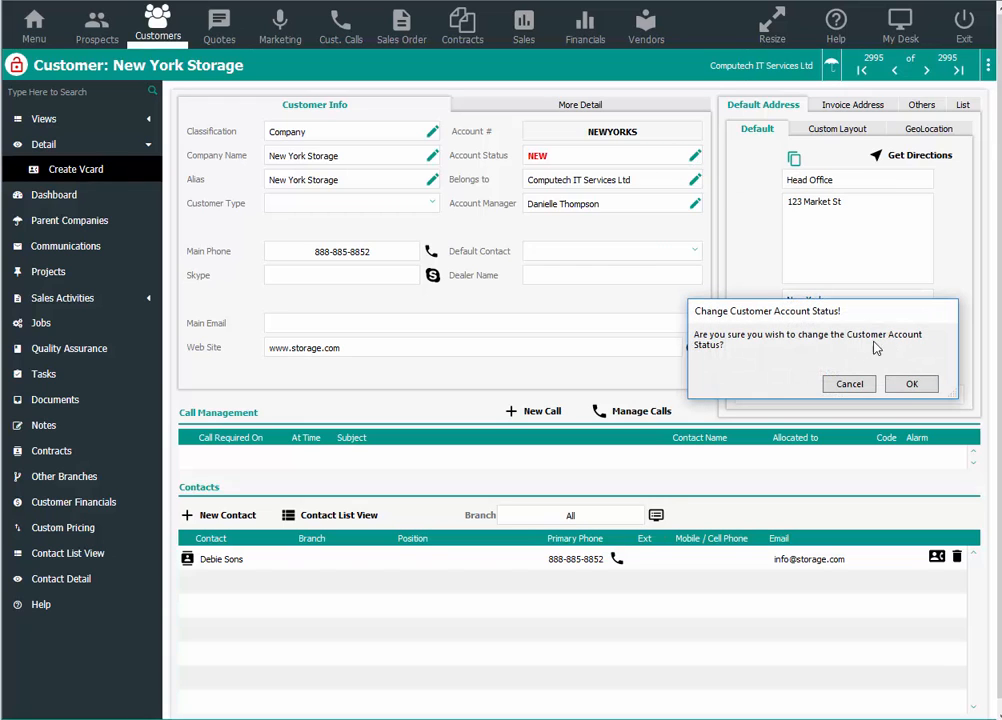
pyautogui.click(907, 388)
pyautogui.click(545, 172)
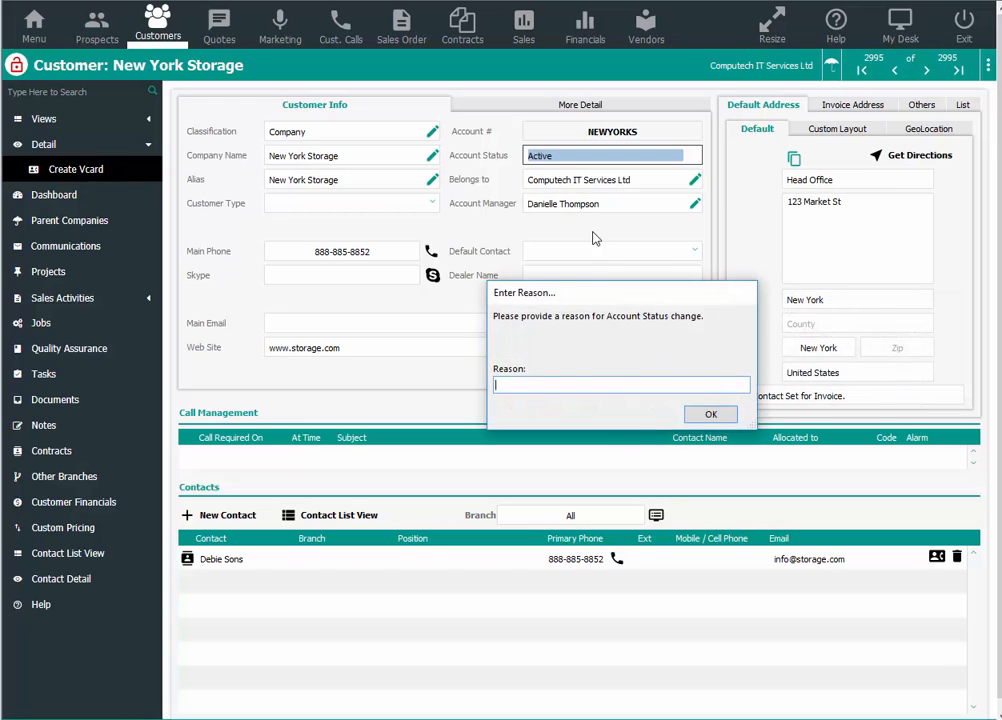
pyautogui.write('New client')
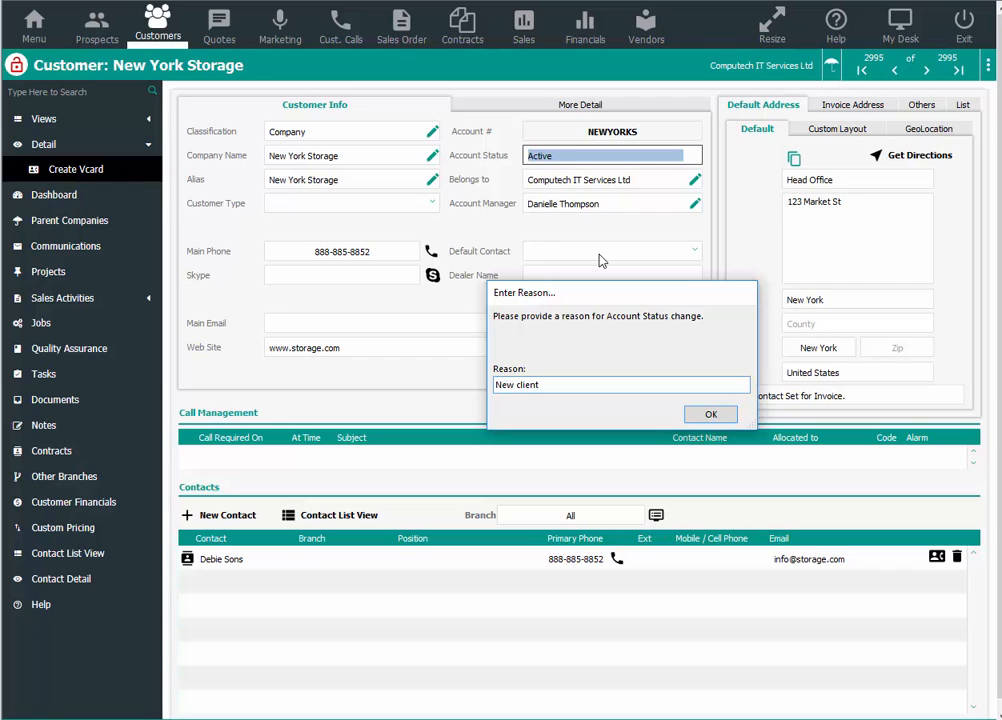
pyautogui.click(710, 414)
pyautogui.click(620, 351)
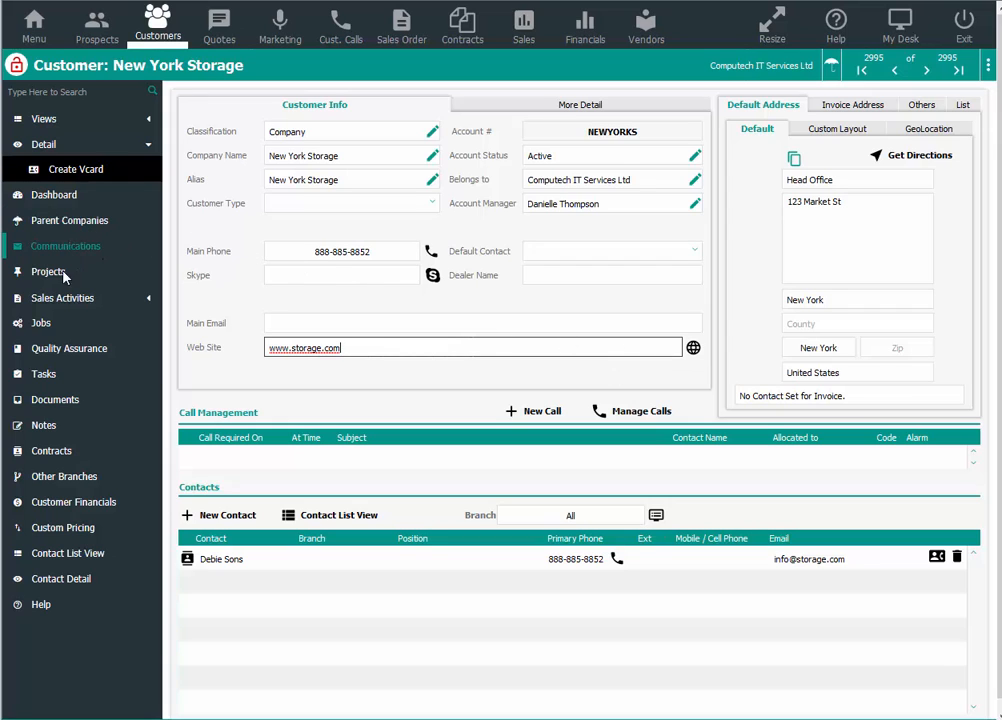
# Review the line items of the customer's quote in the customer's sales quotes list, and open that quote
pyautogui.click(60, 298)
pyautogui.click(64, 321)
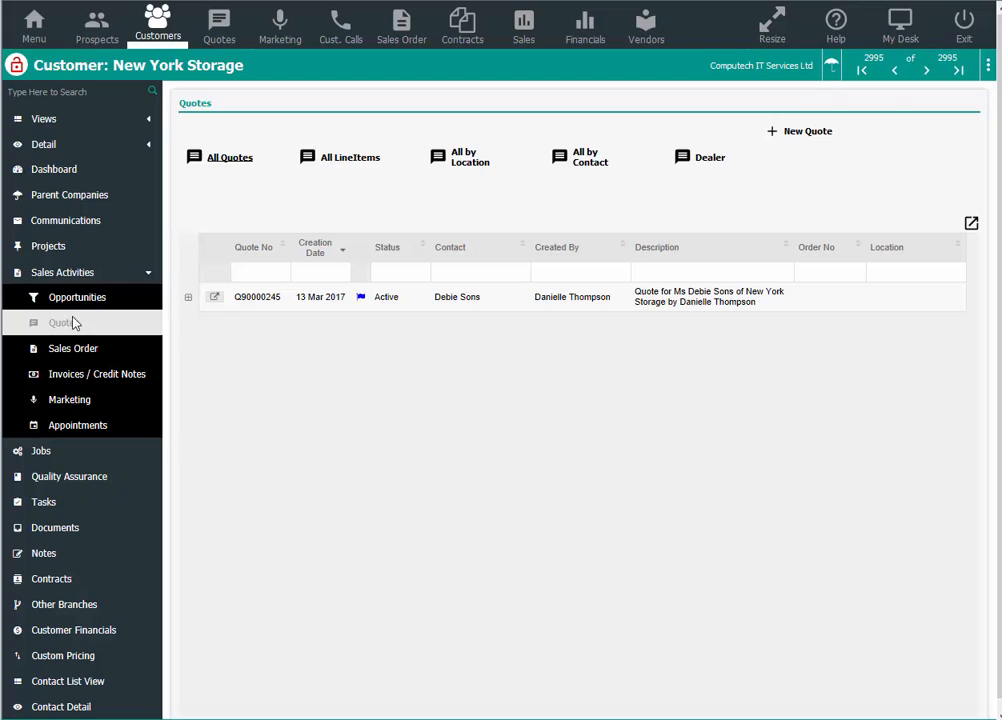
pyautogui.click(189, 301)
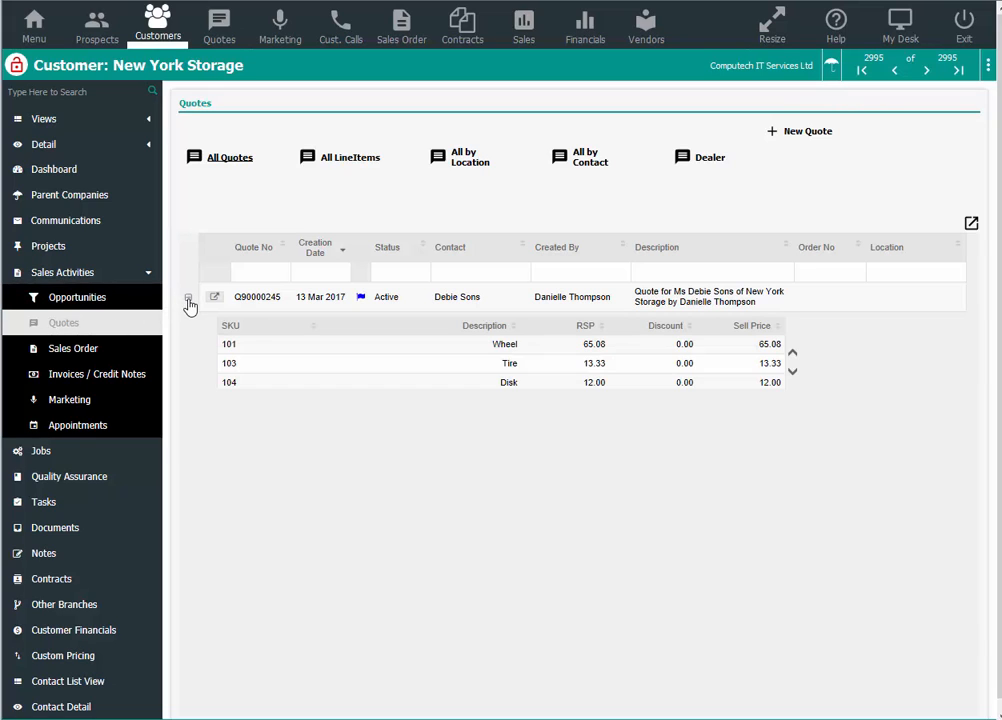
pyautogui.click(189, 300)
pyautogui.click(214, 298)
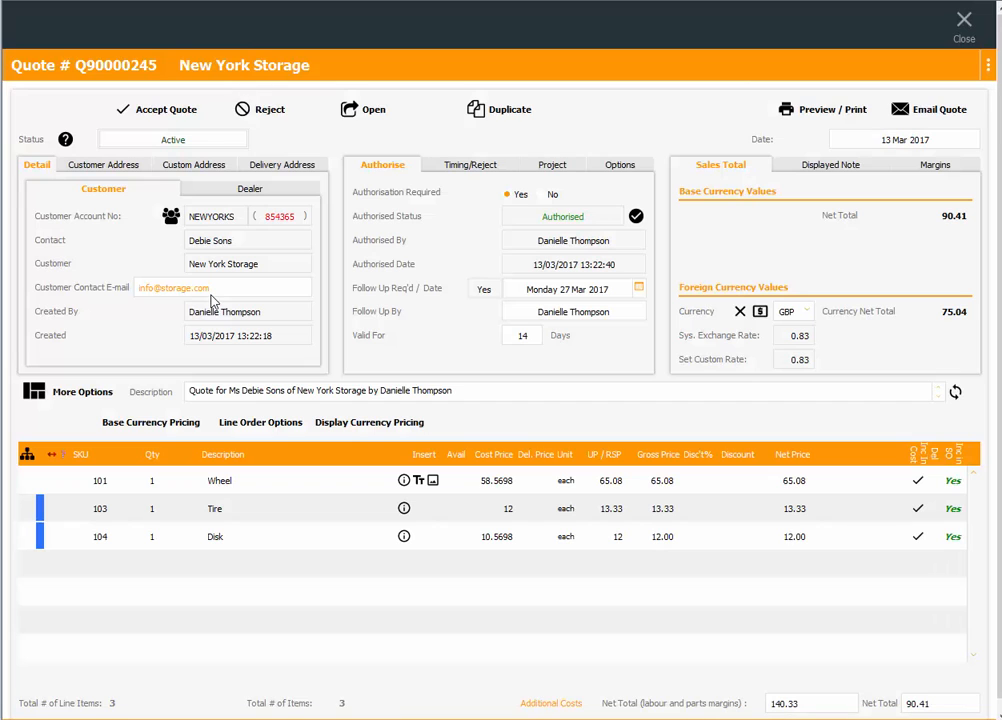
# Accept the quote and create a sales order from it
pyautogui.click(158, 110)
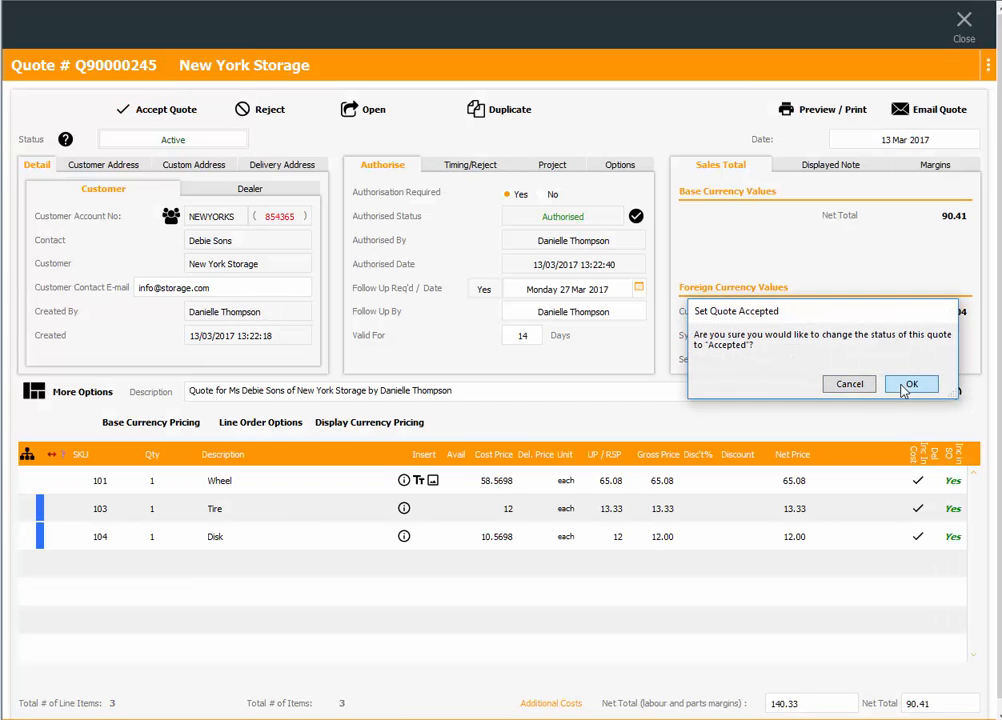
pyautogui.click(903, 385)
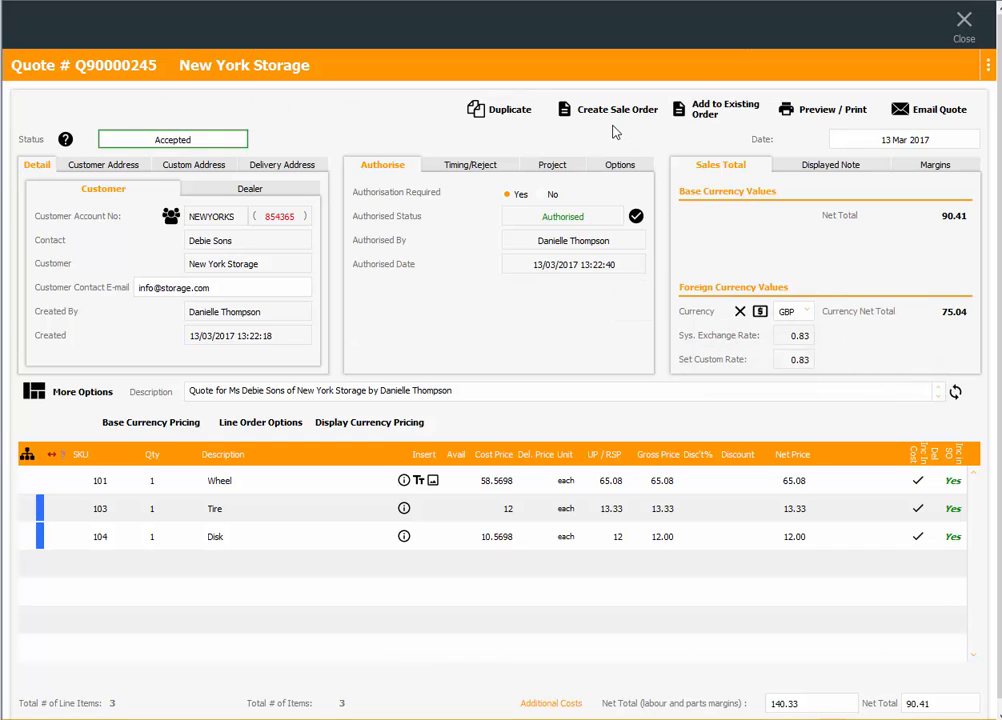
pyautogui.click(618, 110)
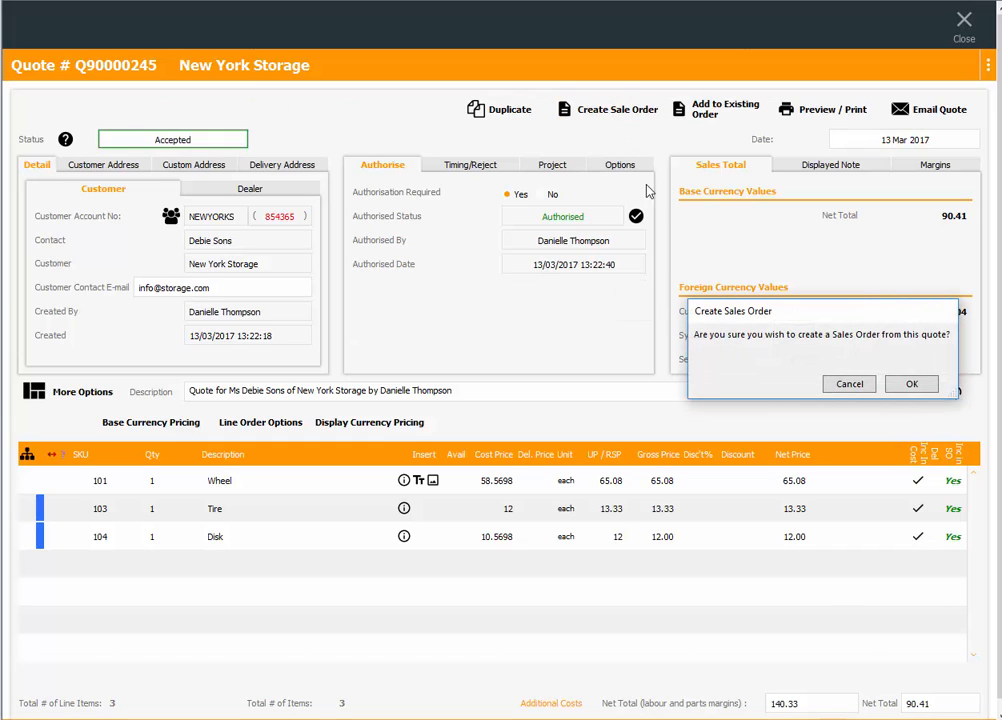
pyautogui.click(907, 386)
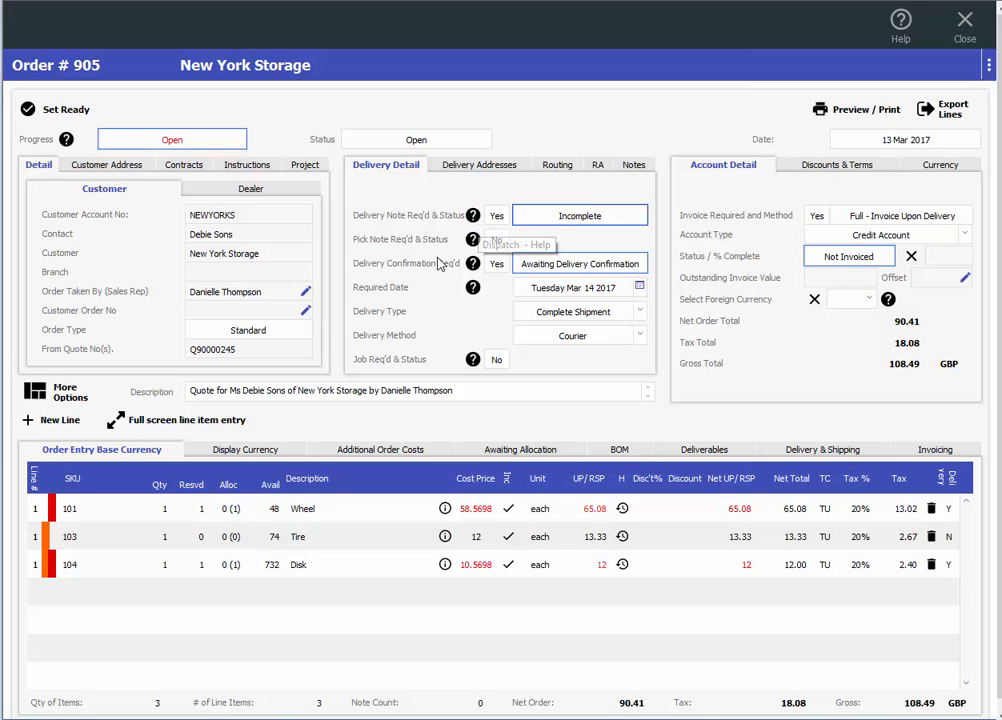
# Set the order's job requirement to Yes and add one TCI Labs Item 1 (TCI-001), filtering the stock descriptions by "tc"
pyautogui.click(496, 359)
pyautogui.click(499, 381)
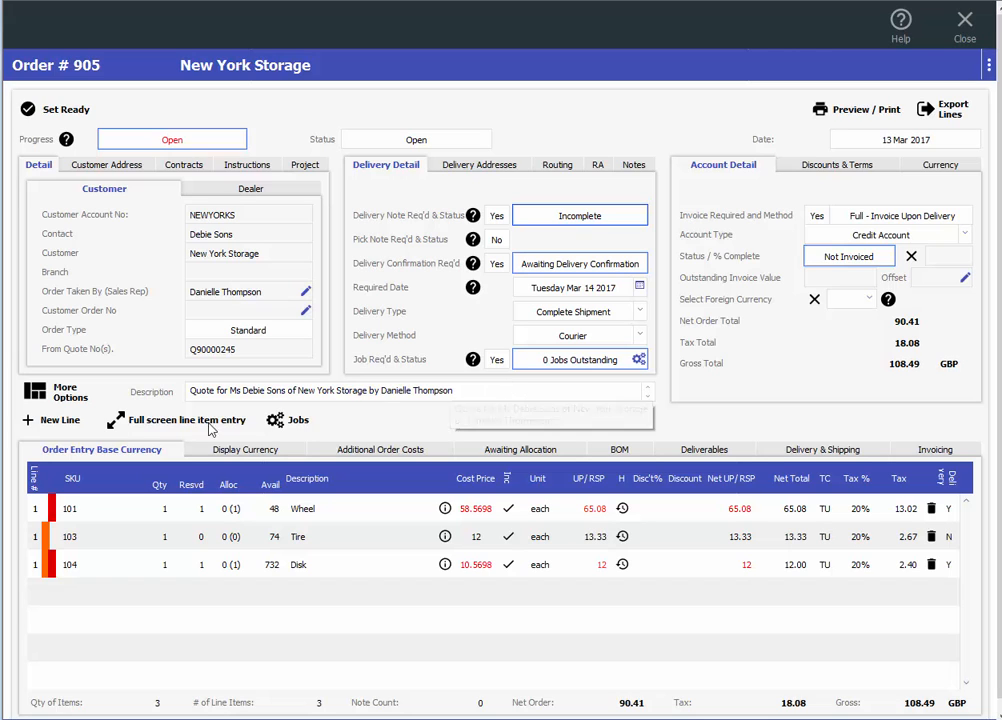
pyautogui.click(60, 420)
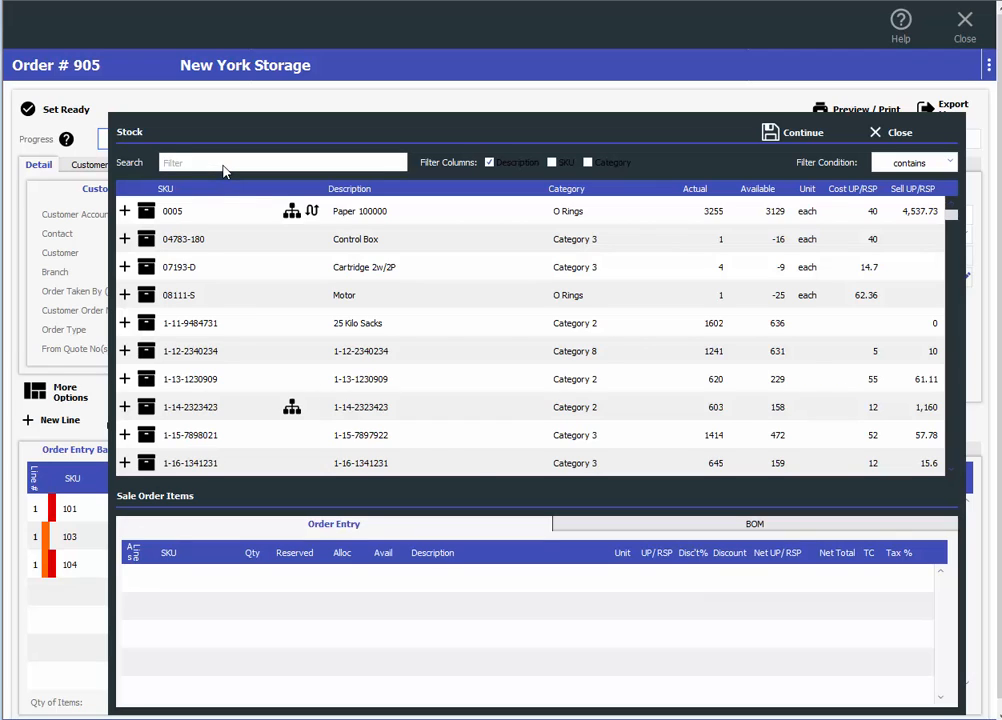
pyautogui.write('tc')
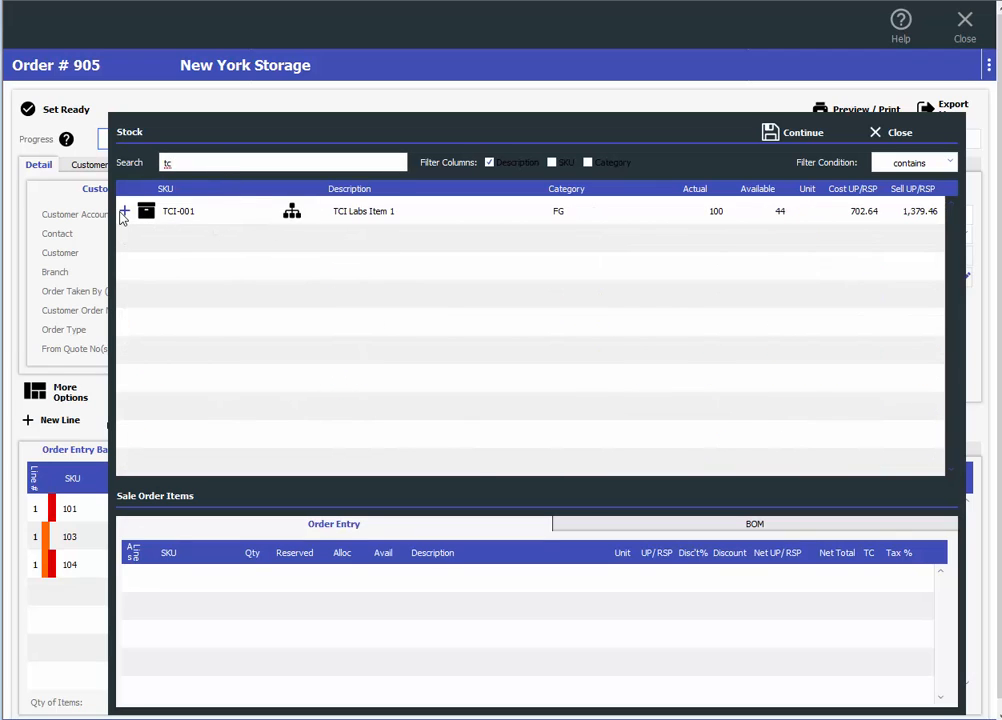
pyautogui.click(124, 211)
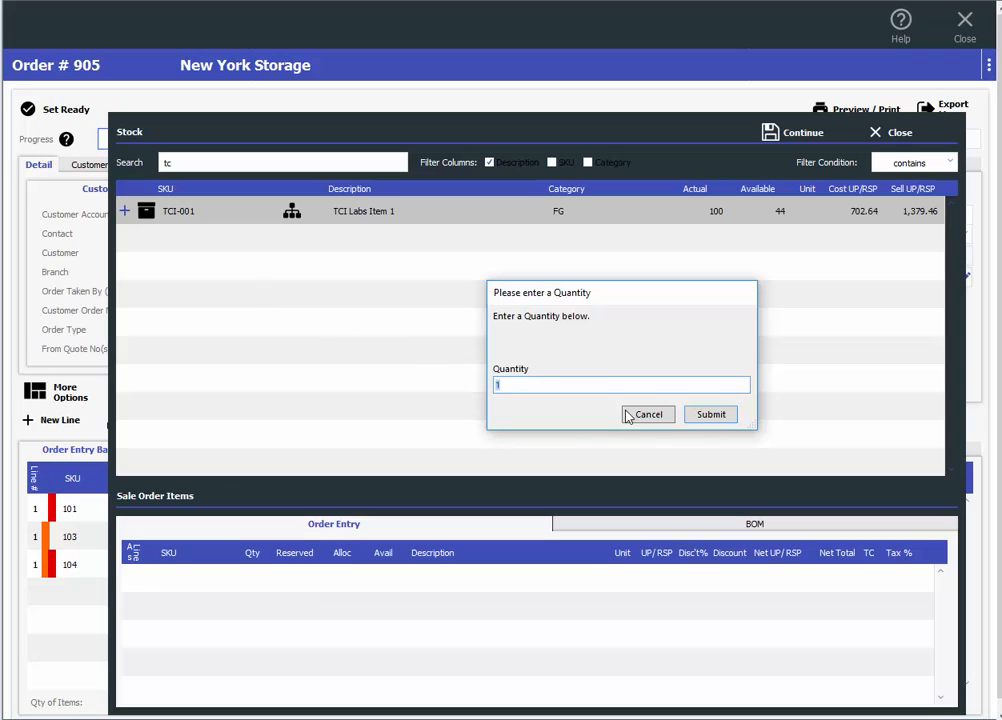
pyautogui.click(711, 415)
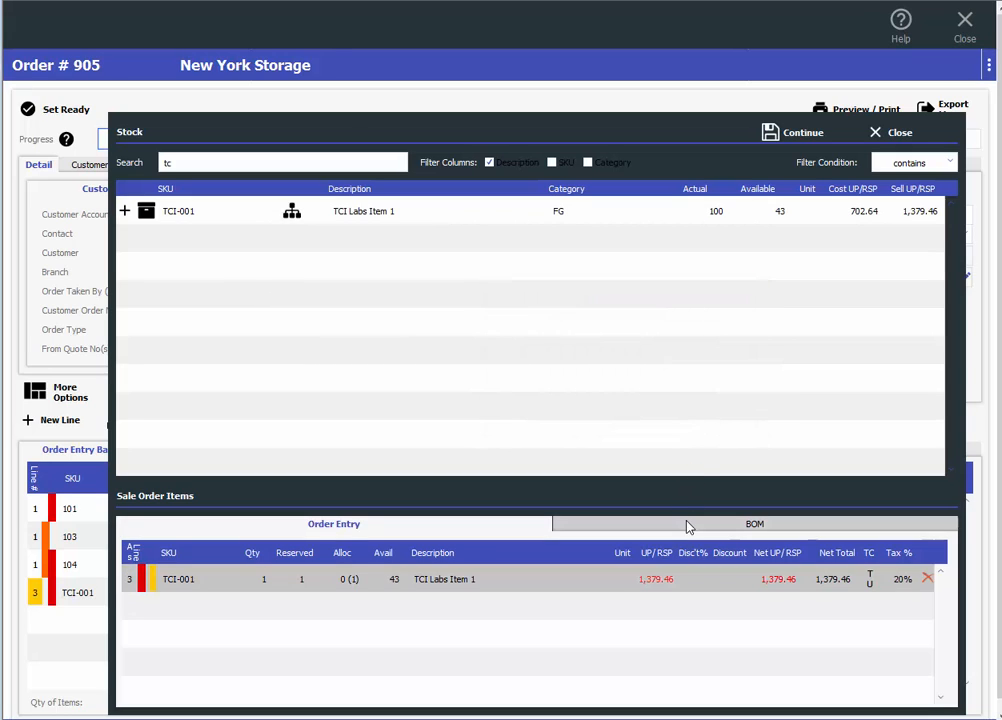
# Review the added item's bill of materials, finish the stock entry, and check the BOM components on the order
pyautogui.click(687, 524)
pyautogui.scroll(-3, 222, 606)
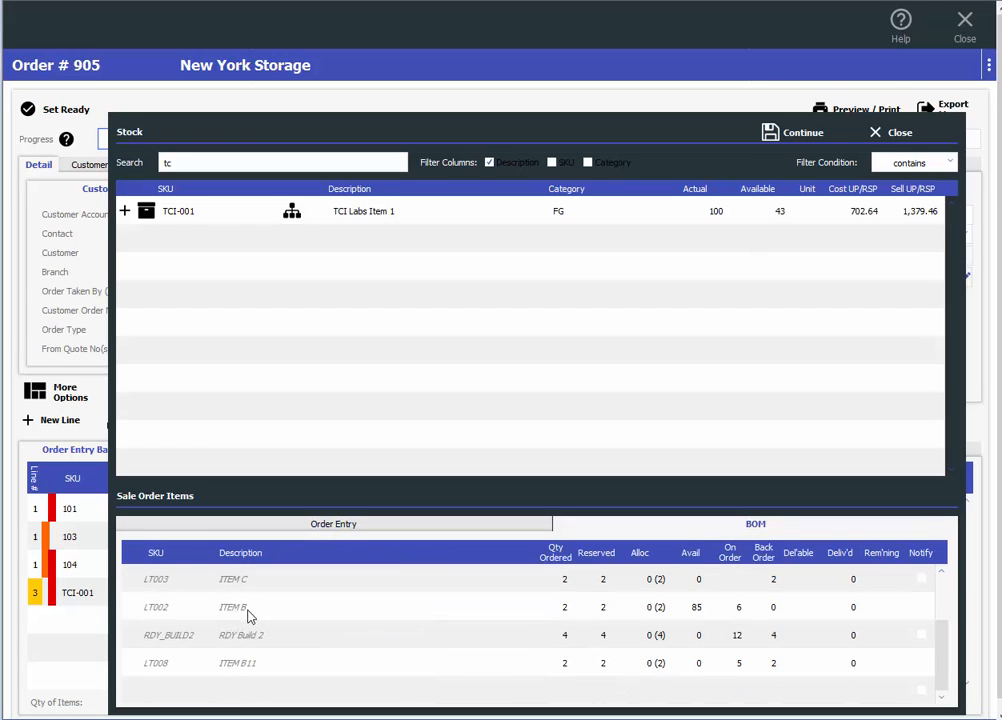
pyautogui.scroll(3, 257, 620)
pyautogui.click(291, 522)
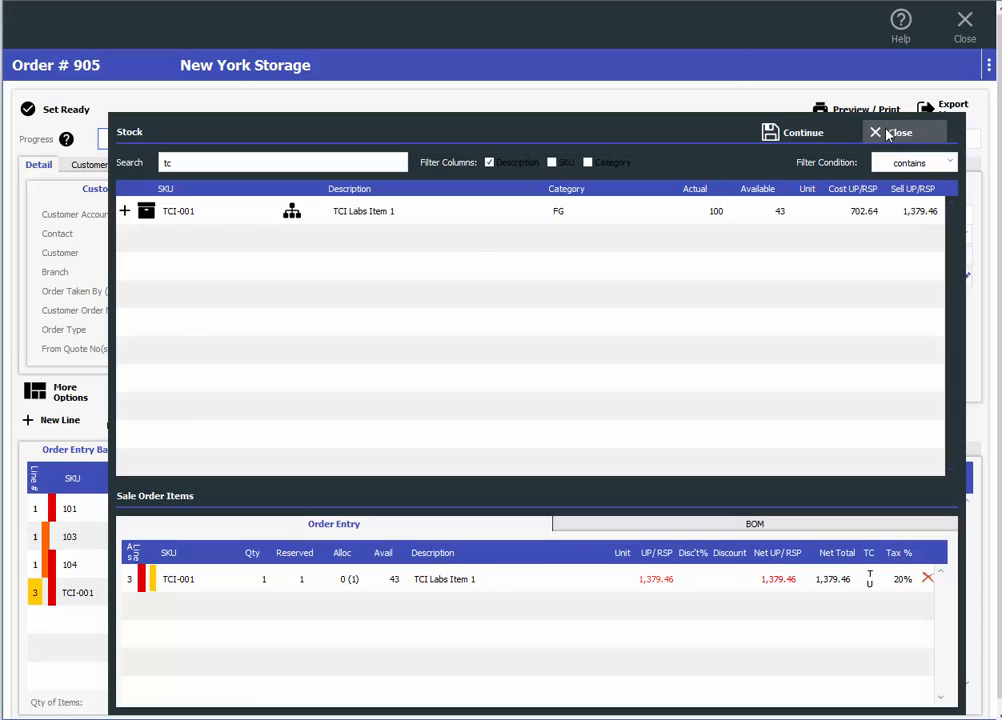
pyautogui.click(817, 135)
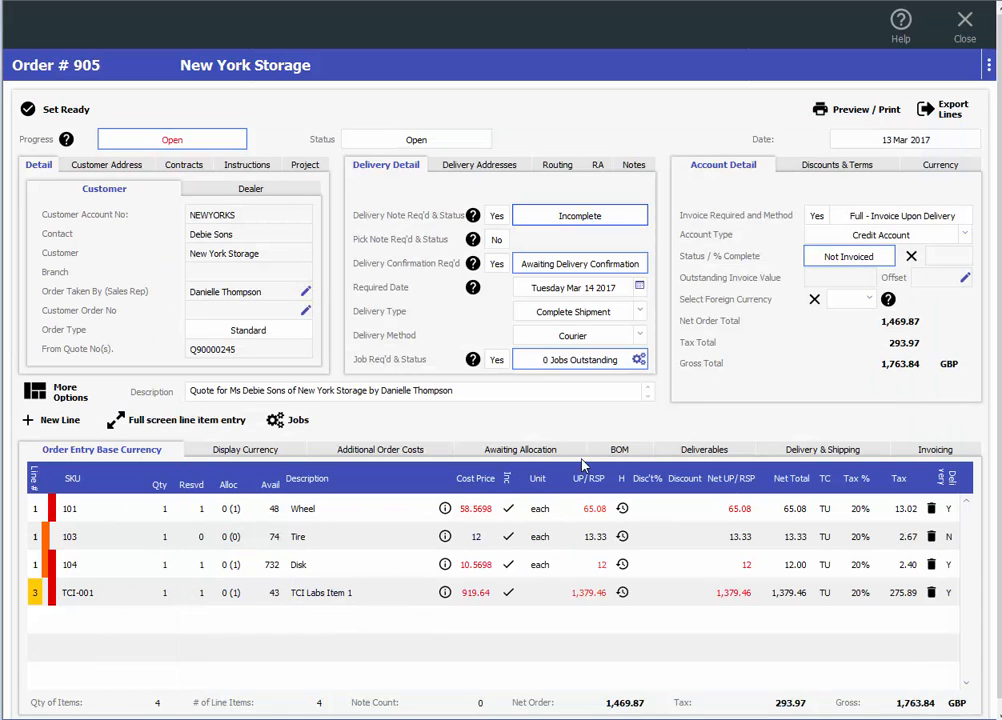
pyautogui.click(617, 452)
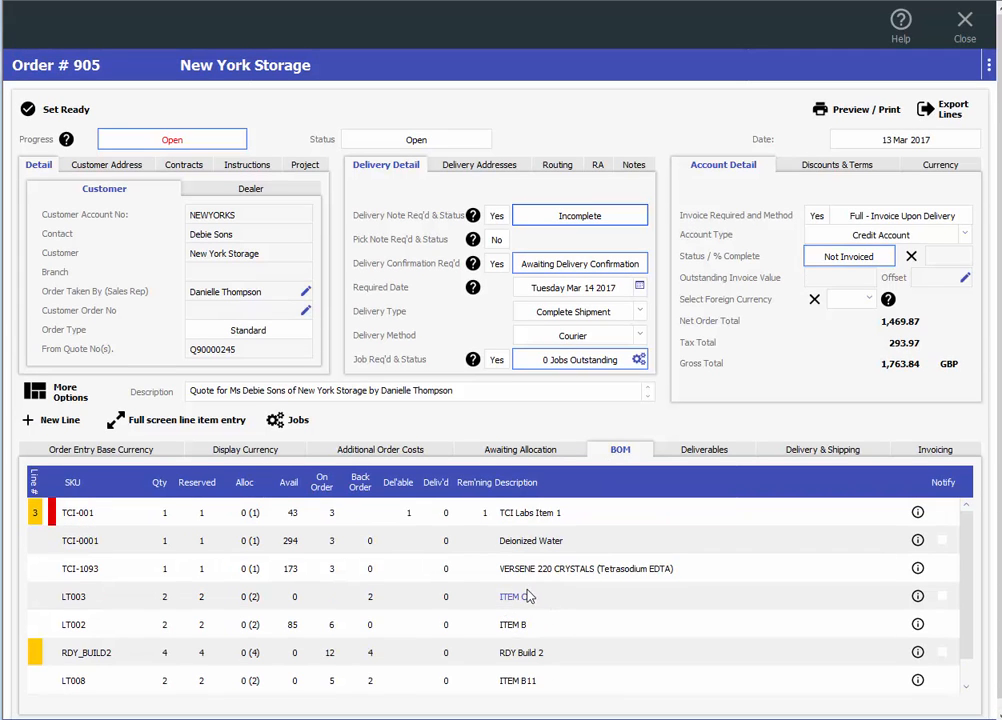
pyautogui.click(103, 451)
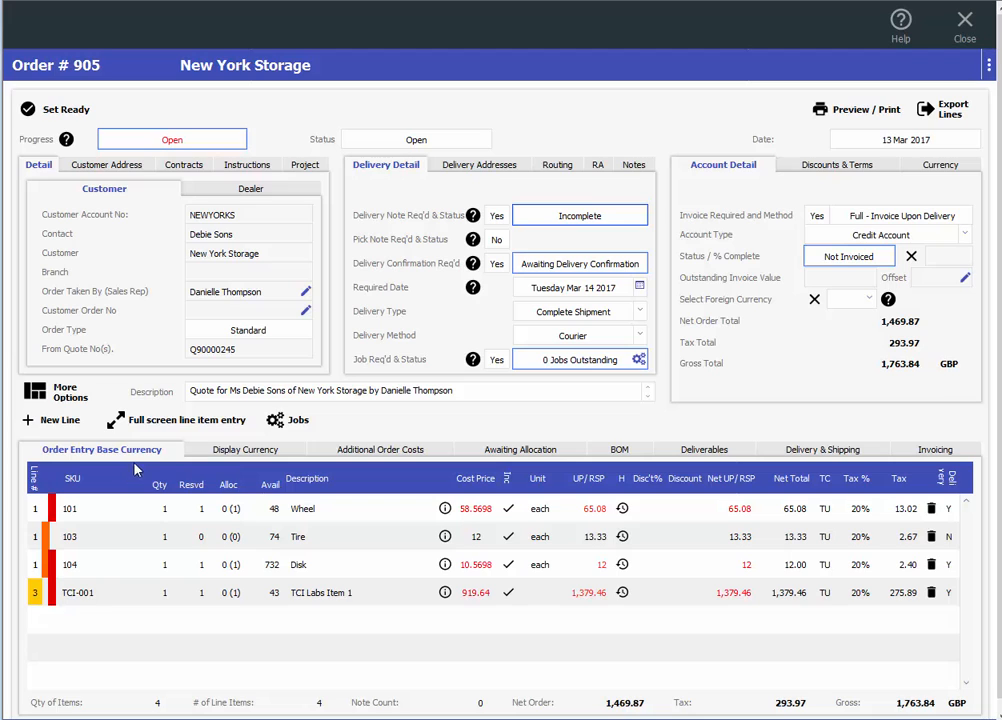
# Set the sales order ready and accept all the confirmations
pyautogui.click(64, 110)
pyautogui.click(913, 385)
pyautogui.click(922, 388)
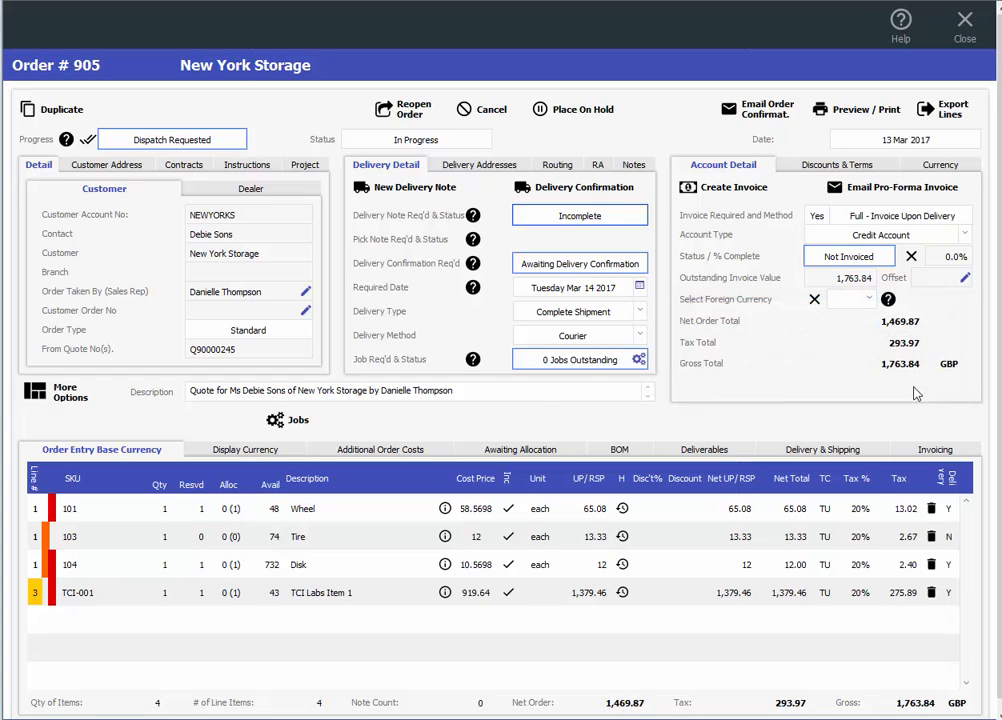
pyautogui.click(921, 386)
pyautogui.click(913, 385)
# Create a single job per assembly line item on the order, and append "Add details" to the job's details
pyautogui.click(300, 420)
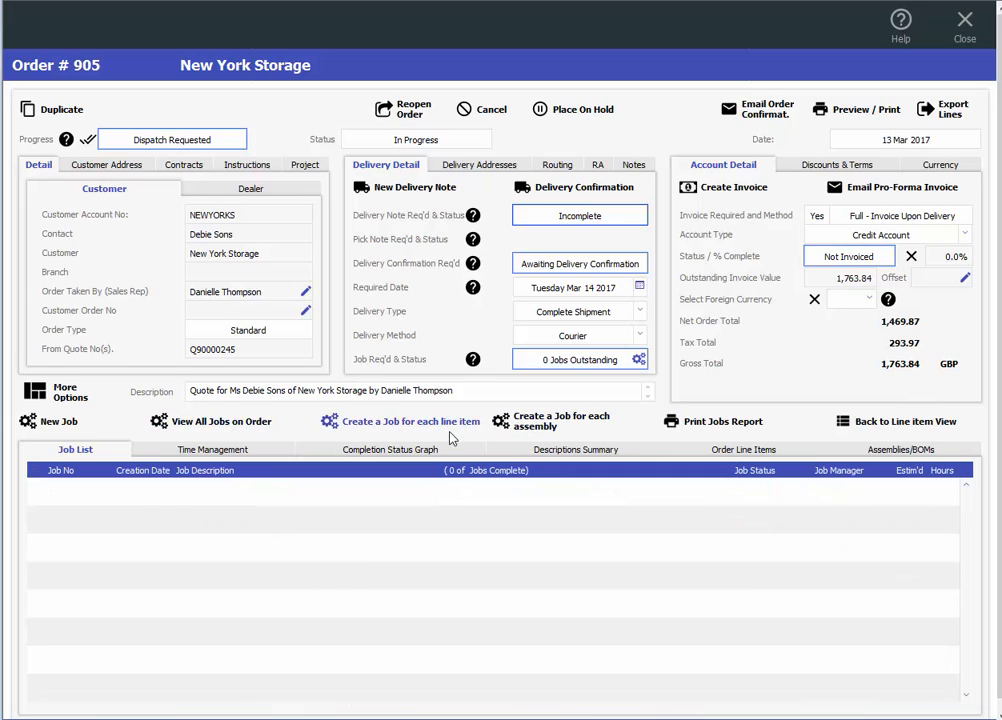
pyautogui.click(549, 431)
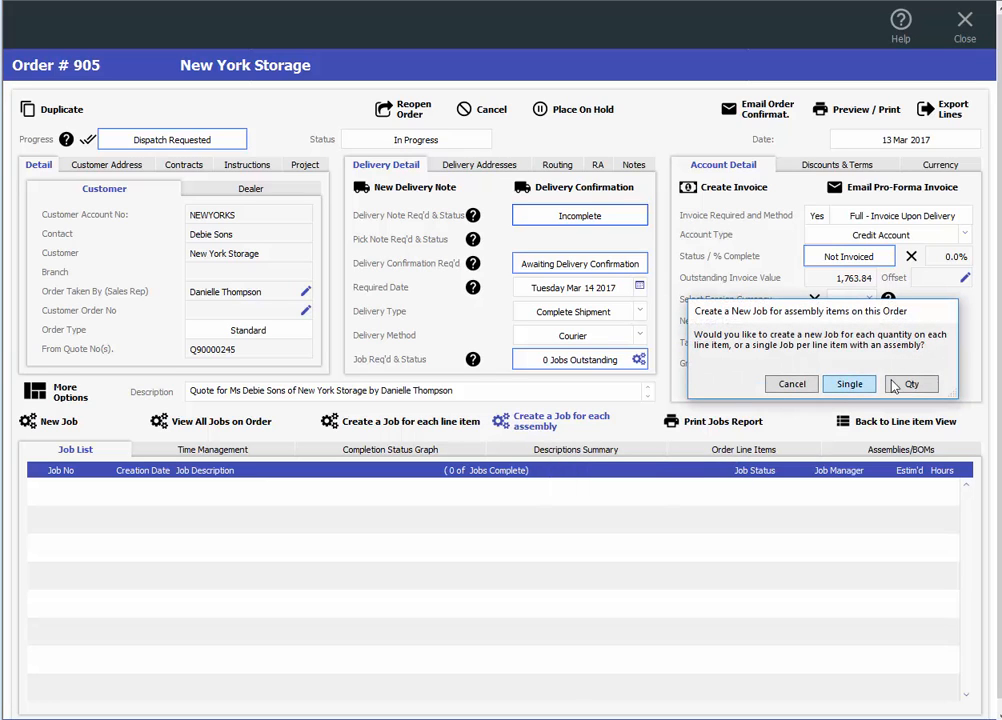
pyautogui.click(849, 385)
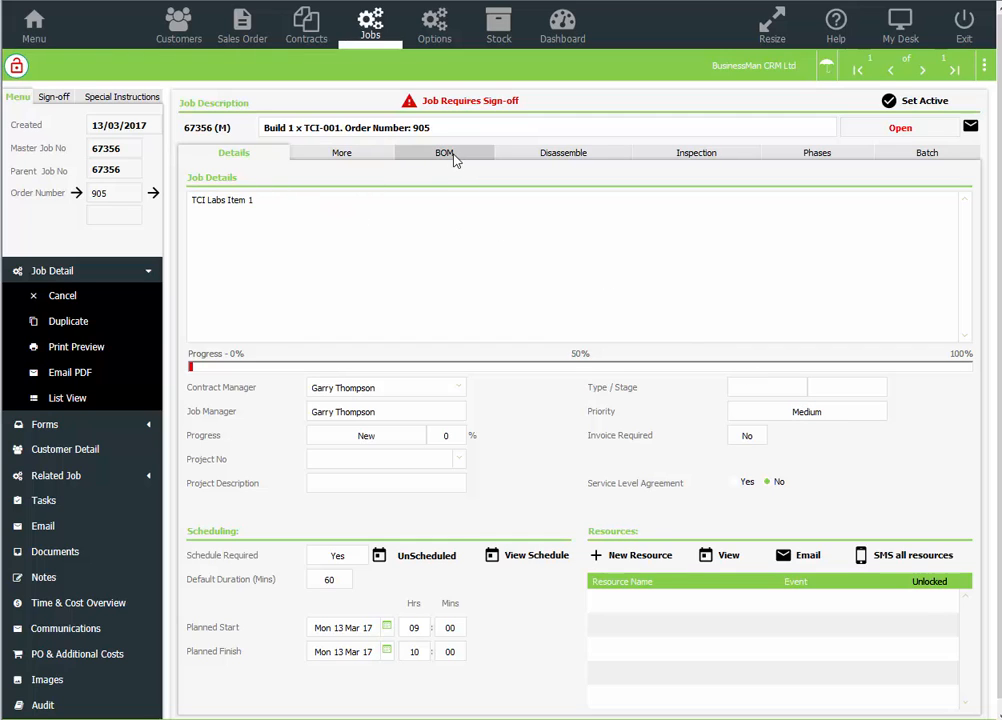
pyautogui.click(322, 213)
pyautogui.click(321, 202)
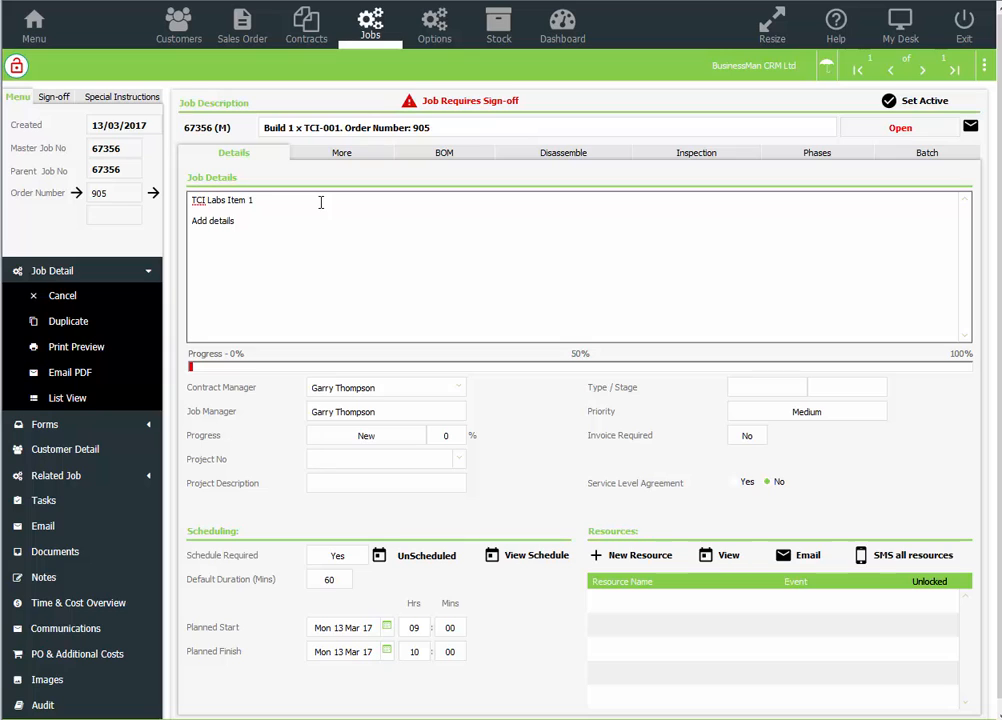
# Examine the job's bill of materials and the BOMs and steps of Phase I and Phase II
pyautogui.click(440, 153)
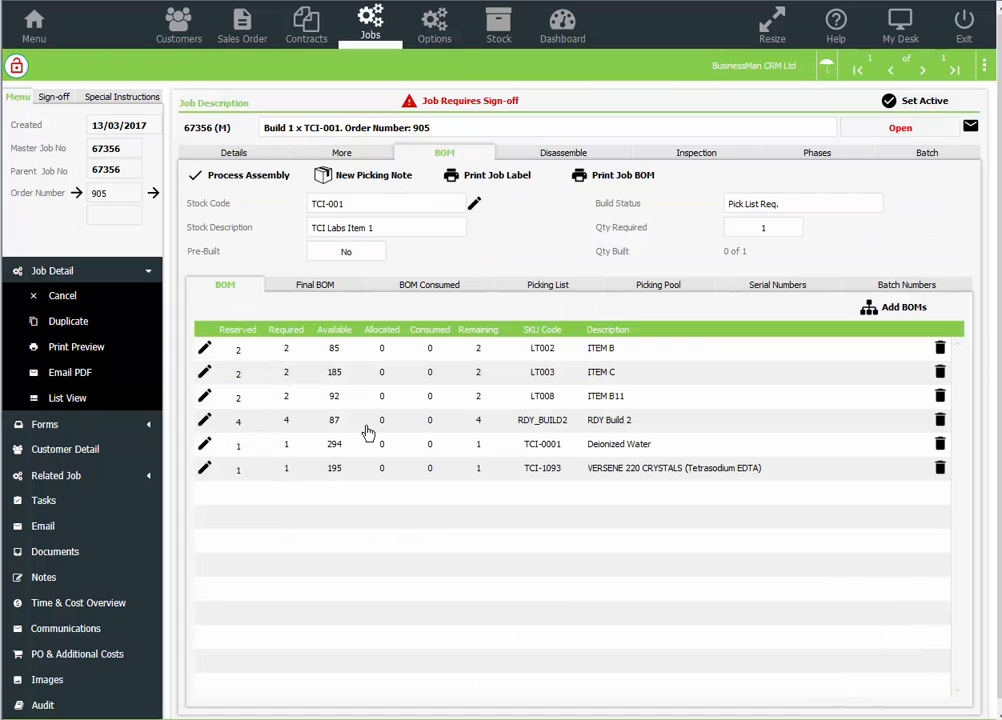
pyautogui.click(787, 155)
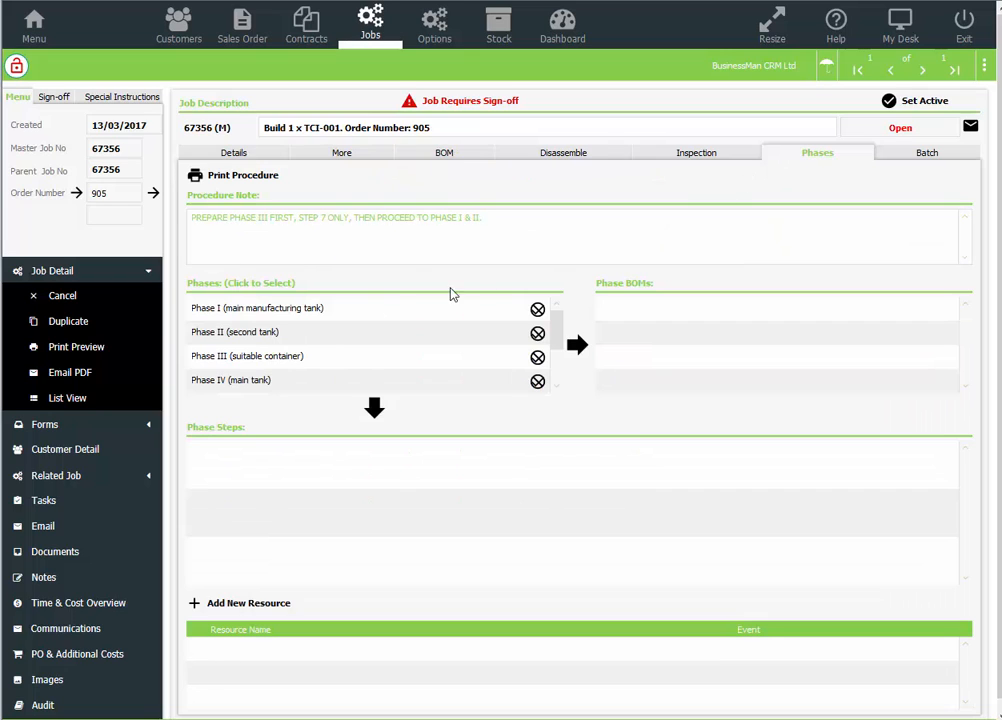
pyautogui.click(272, 311)
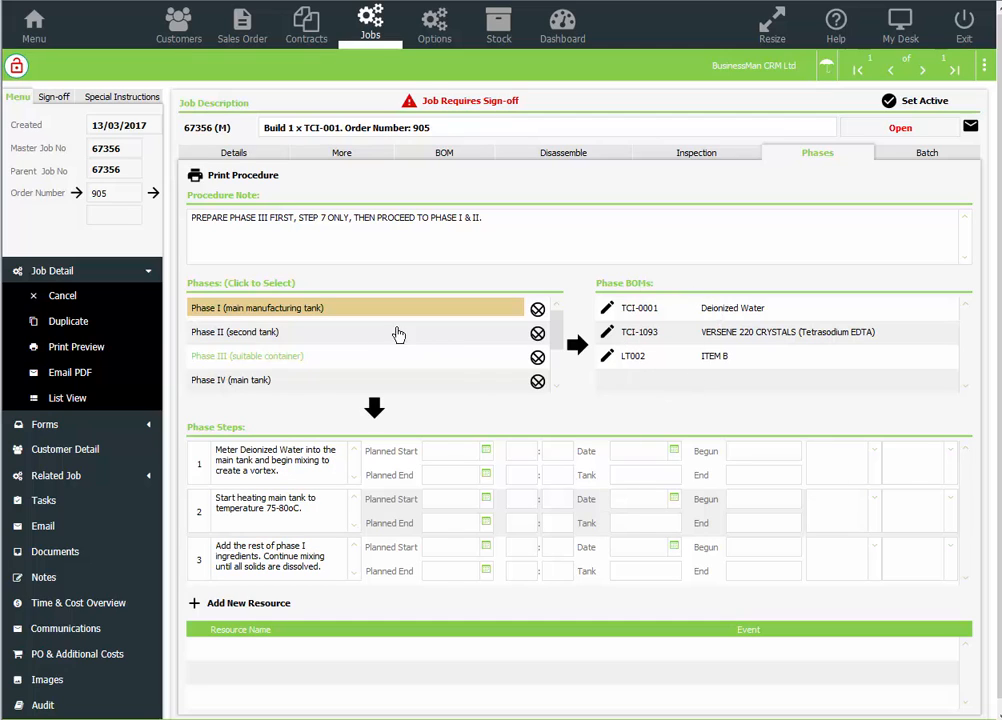
pyautogui.click(331, 333)
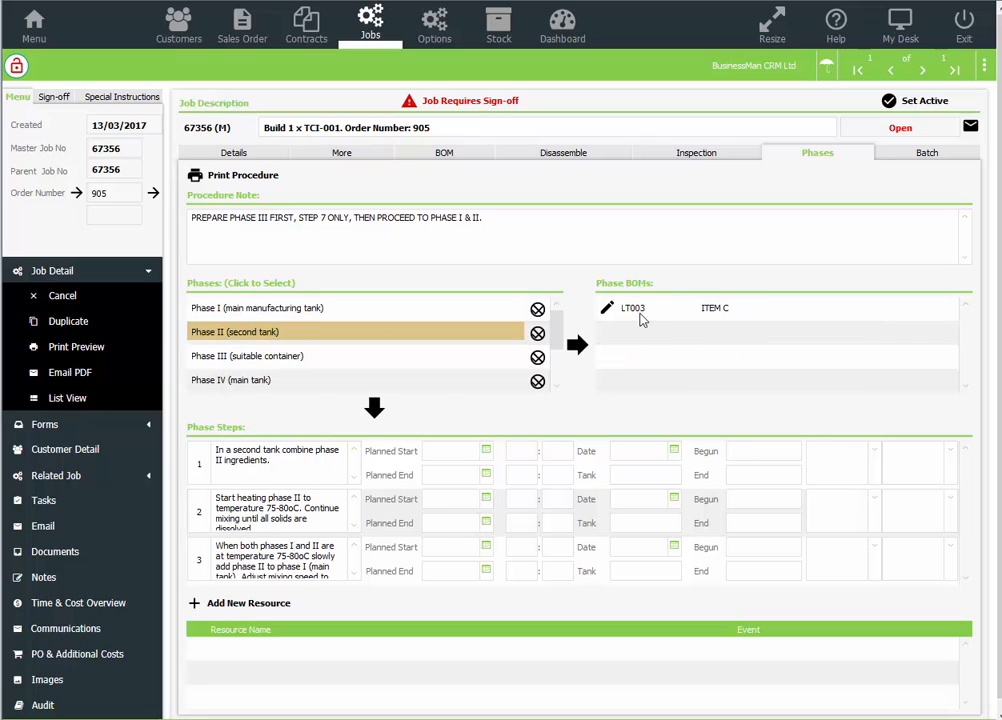
# Set the job active from its details, auto-allocating the remaining stock and accepting the unfulfilled stock
pyautogui.click(271, 156)
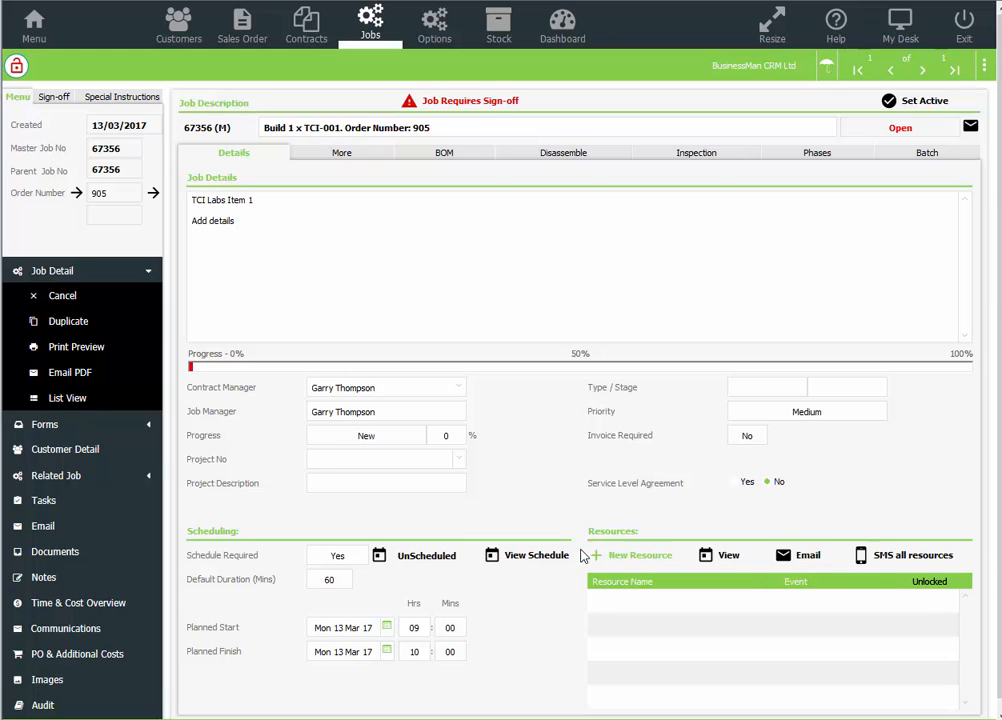
pyautogui.click(549, 561)
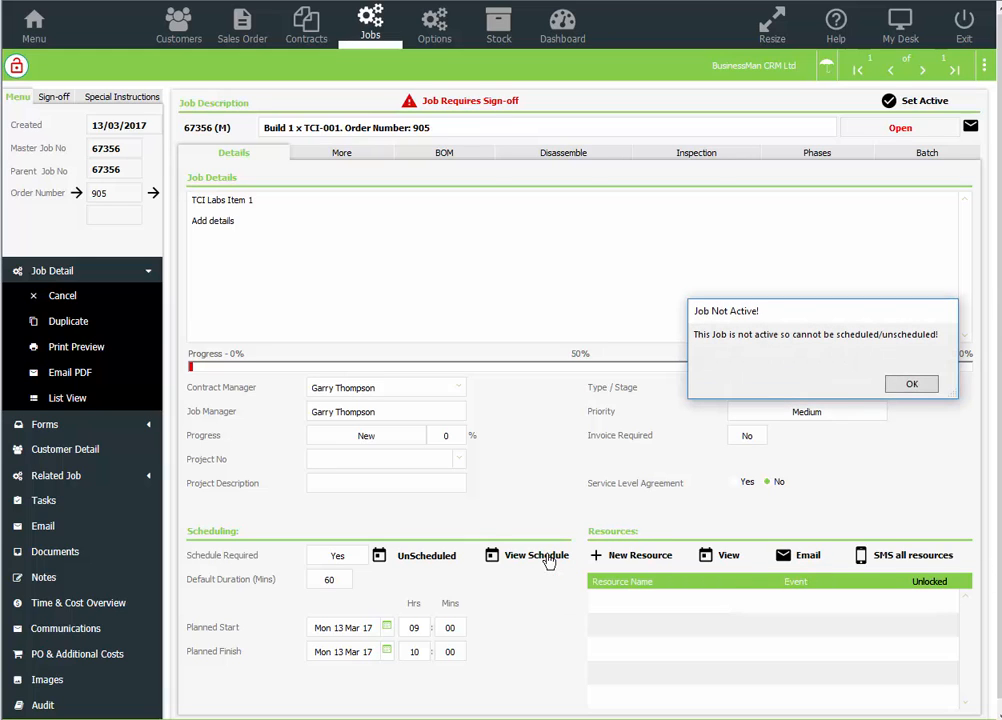
pyautogui.click(909, 389)
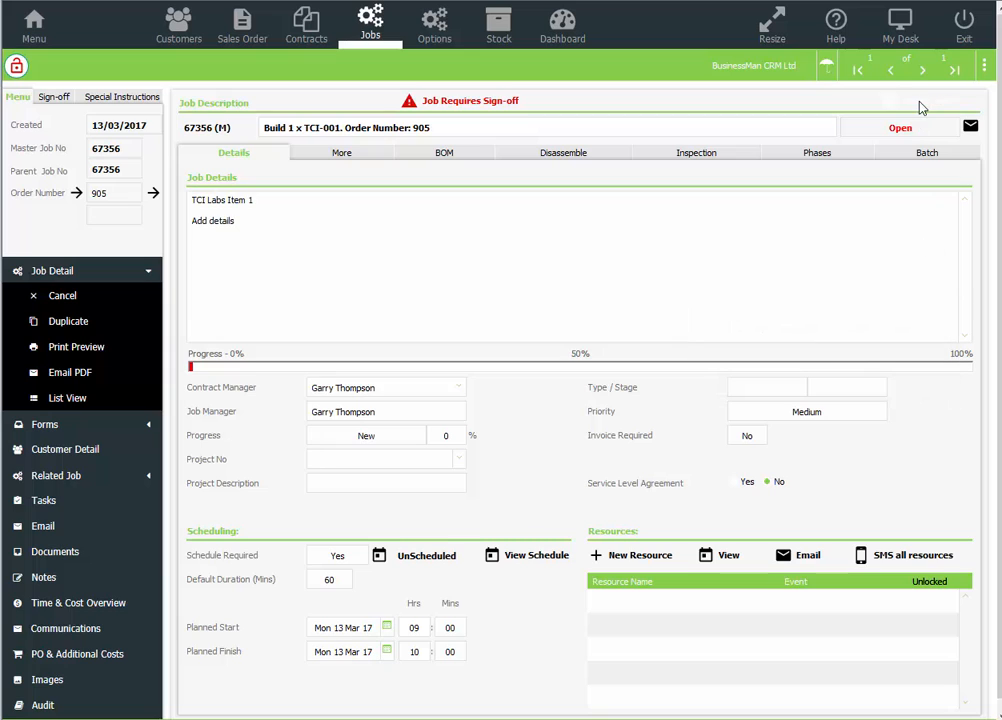
pyautogui.click(919, 102)
pyautogui.click(906, 386)
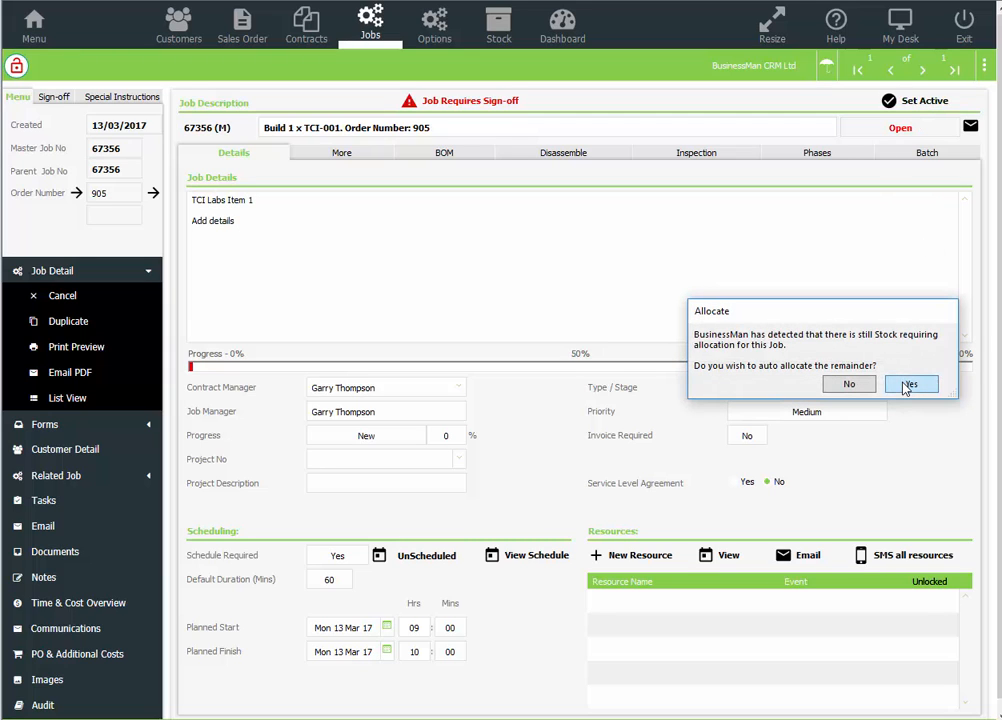
pyautogui.click(908, 386)
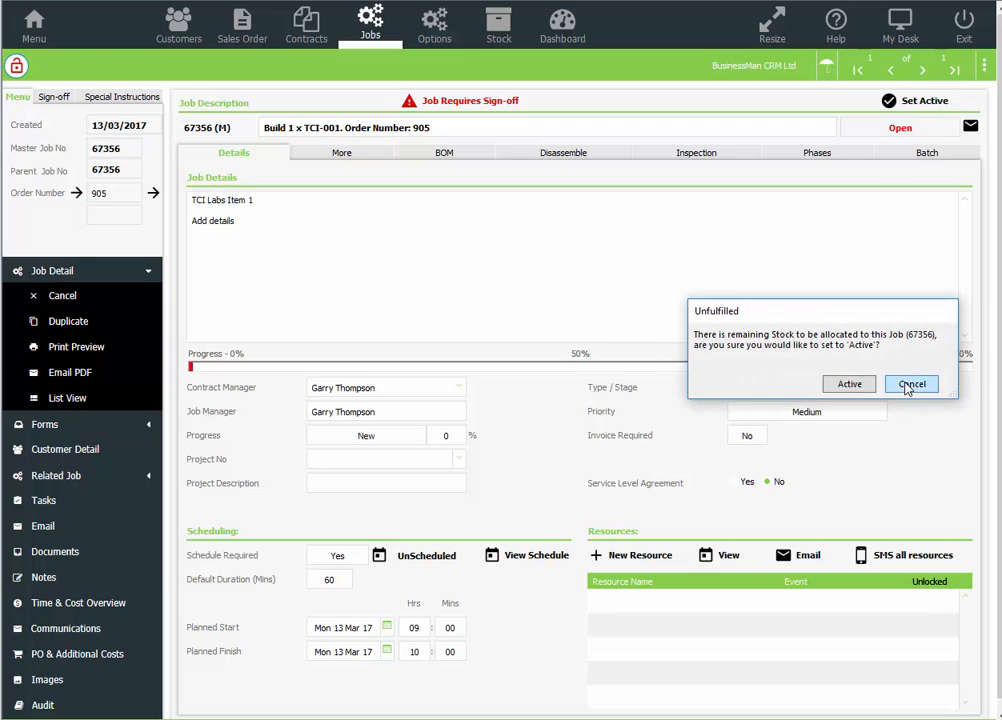
pyautogui.click(851, 386)
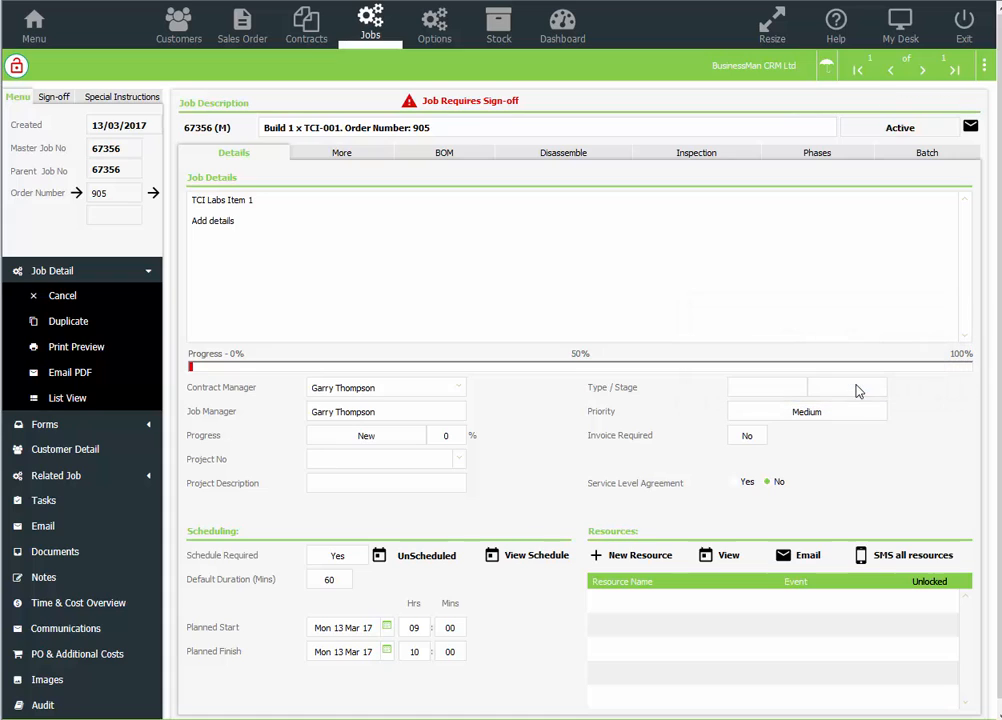
# Open the job's schedule and examine the calendar by day, week, month and year
pyautogui.click(523, 558)
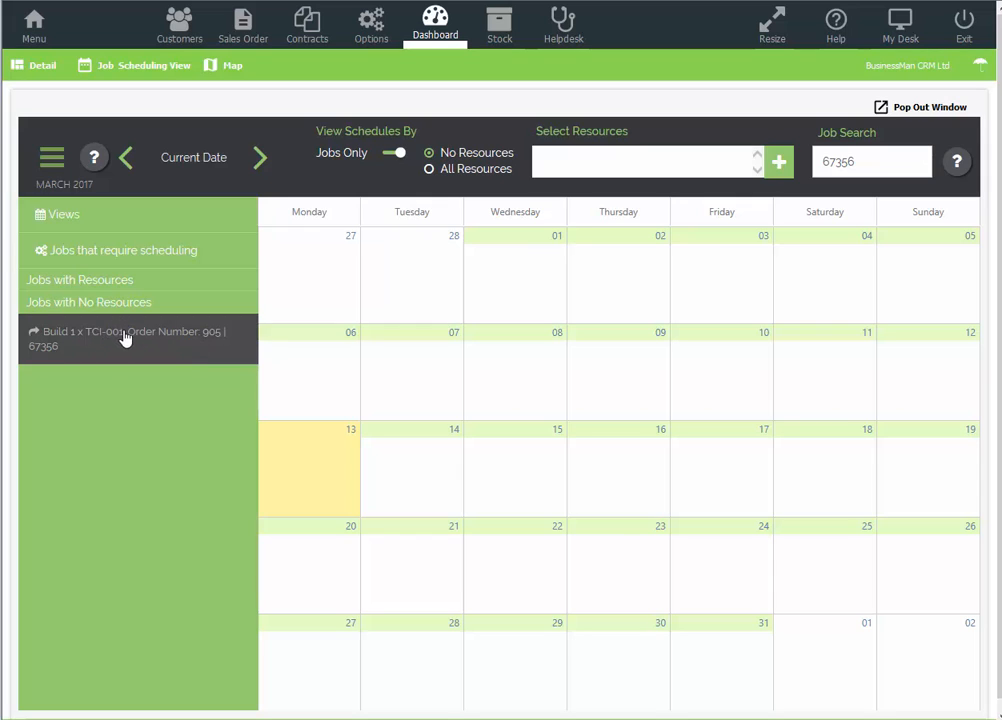
pyautogui.click(61, 216)
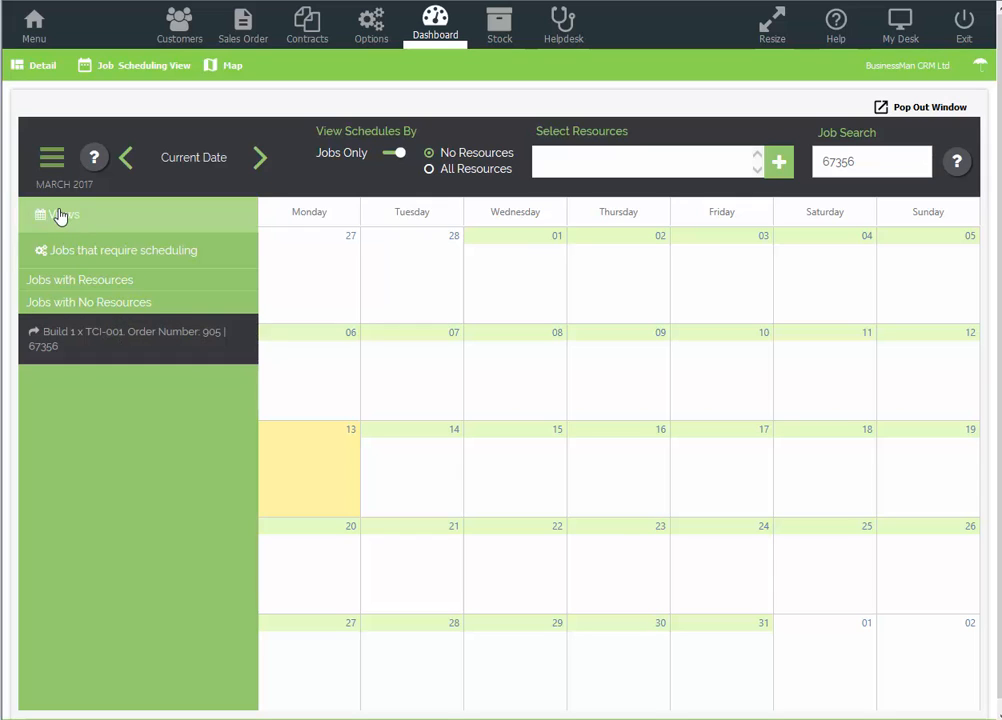
pyautogui.click(66, 252)
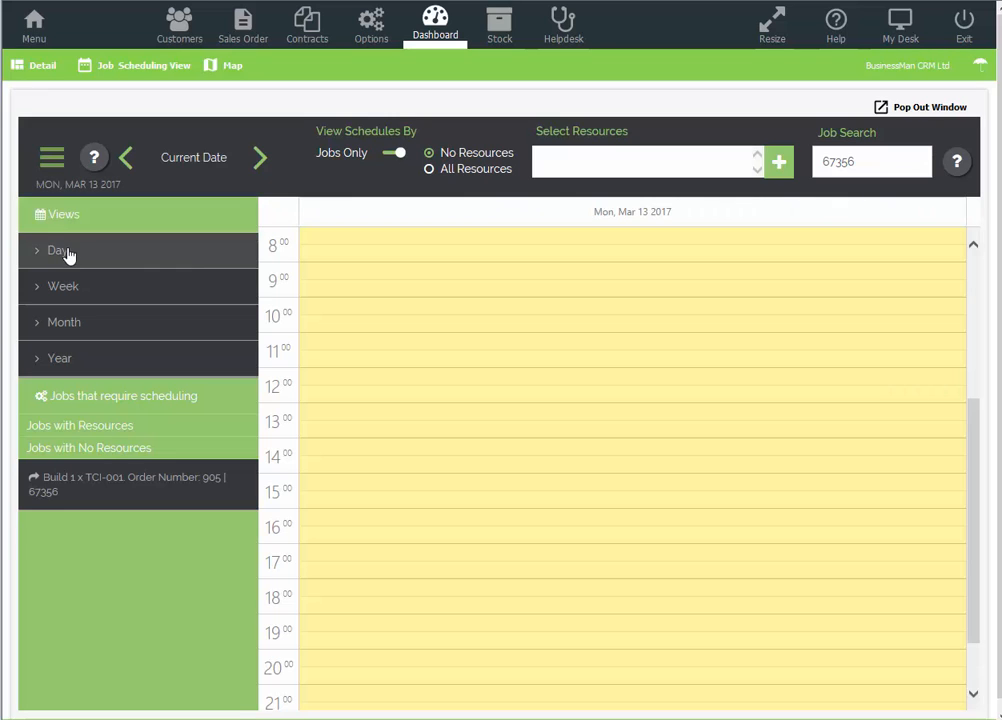
pyautogui.click(69, 285)
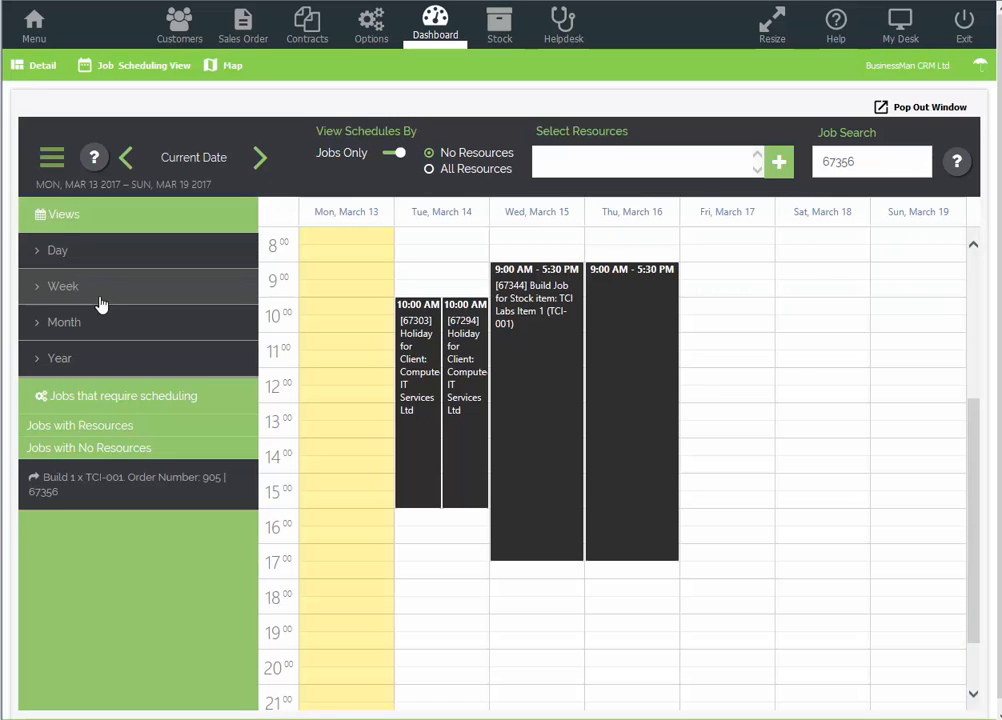
pyautogui.click(103, 324)
pyautogui.click(93, 357)
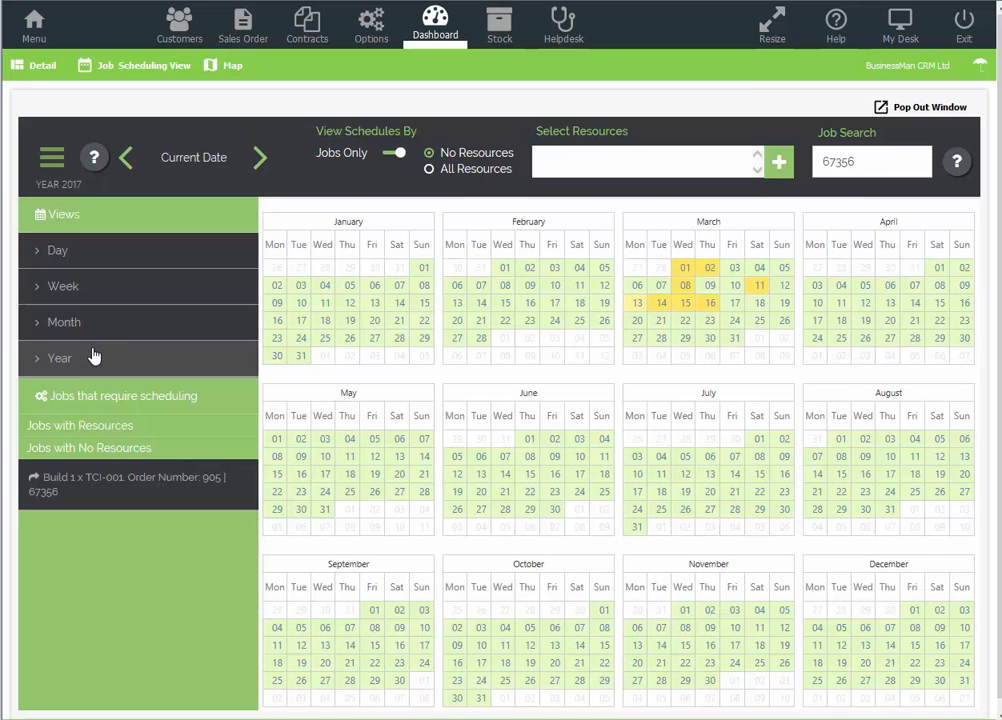
# Show the schedules of all resources and examine the 1-day to 3-month timelines and the month and week calendars
pyautogui.click(455, 170)
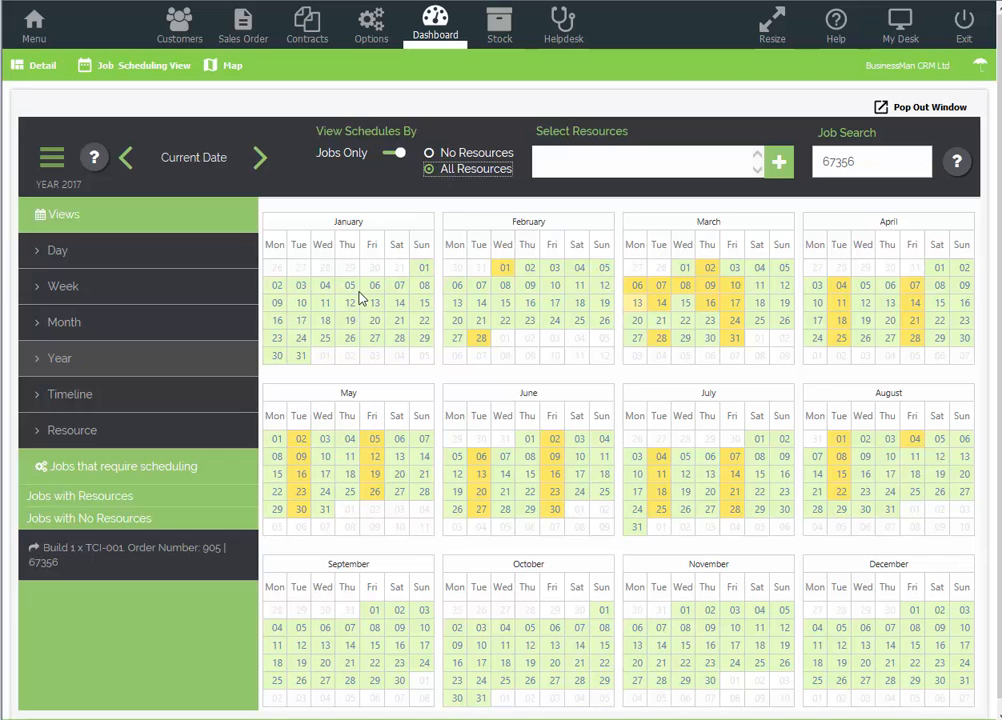
pyautogui.click(90, 396)
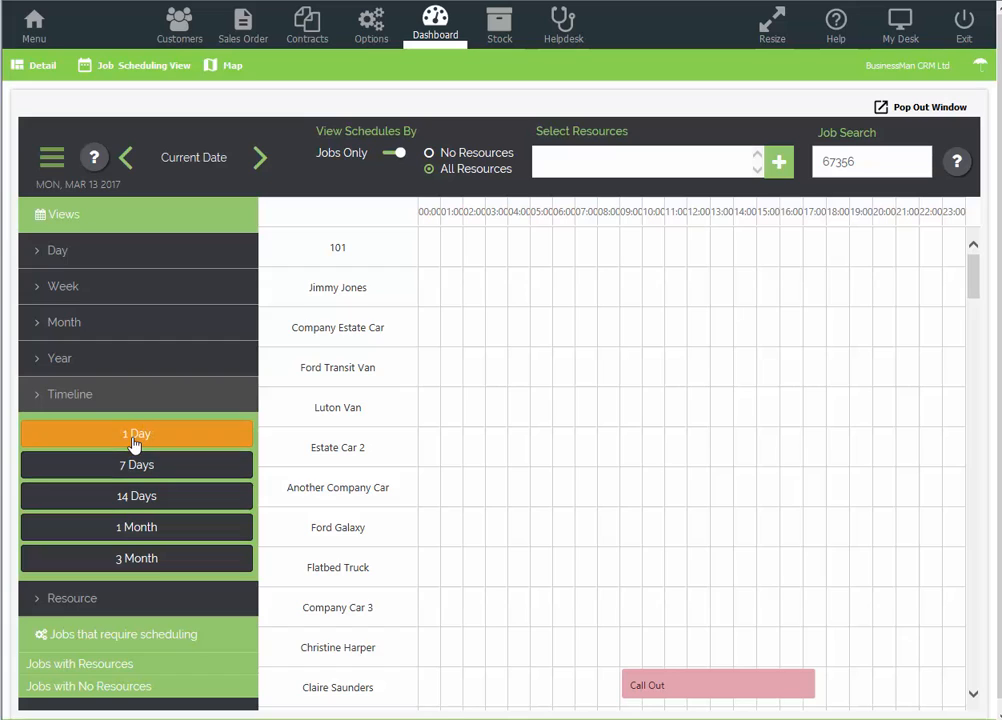
pyautogui.click(137, 467)
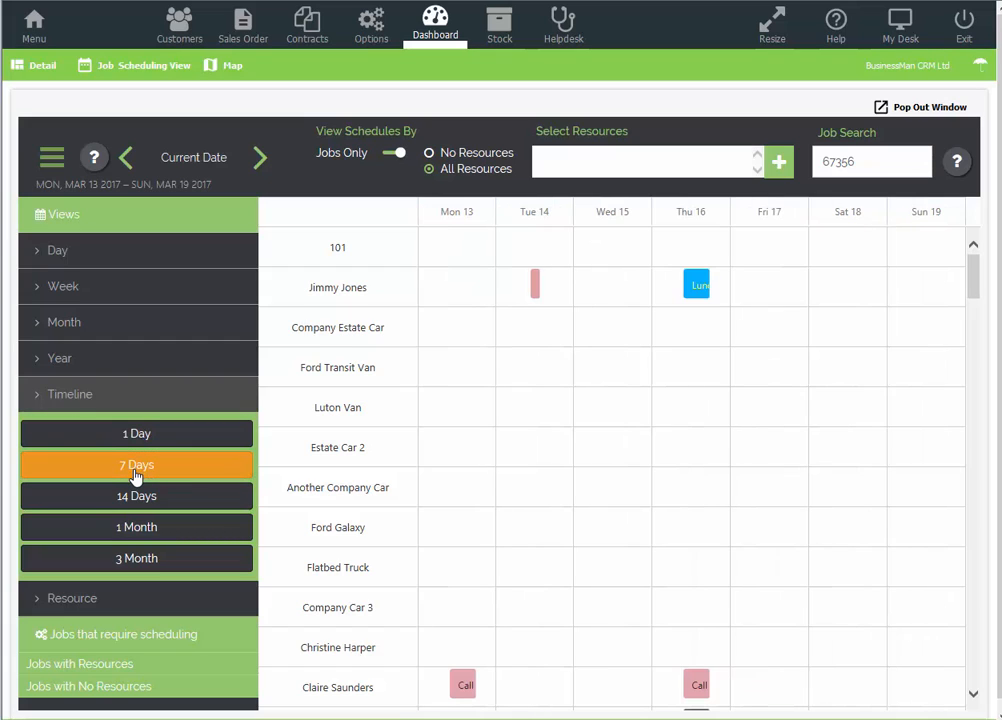
pyautogui.click(138, 497)
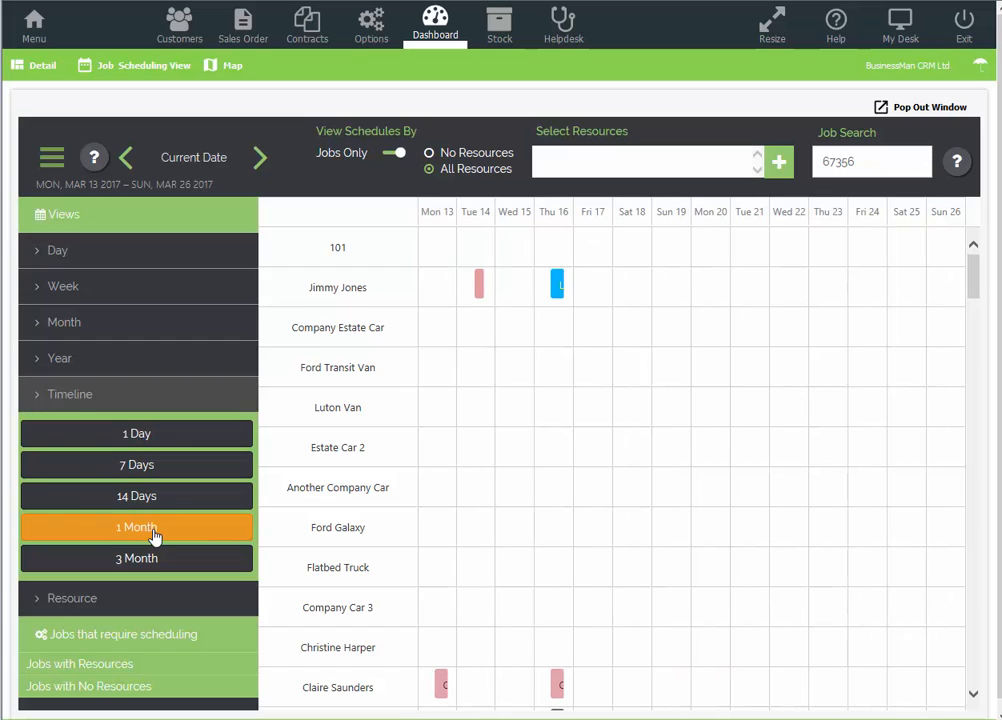
pyautogui.click(155, 536)
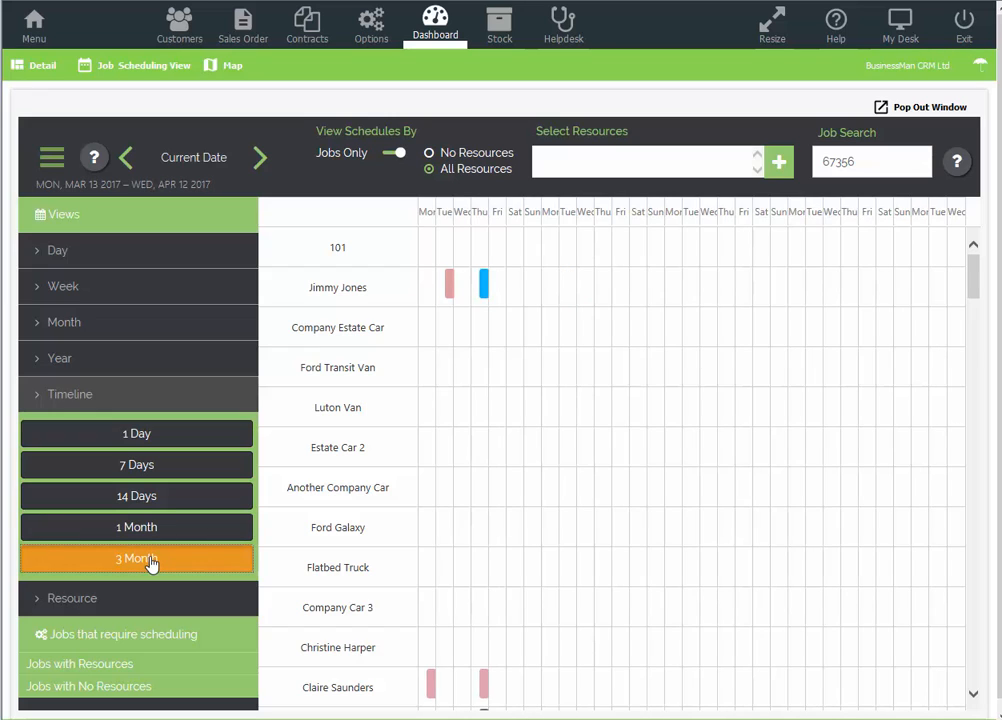
pyautogui.click(150, 563)
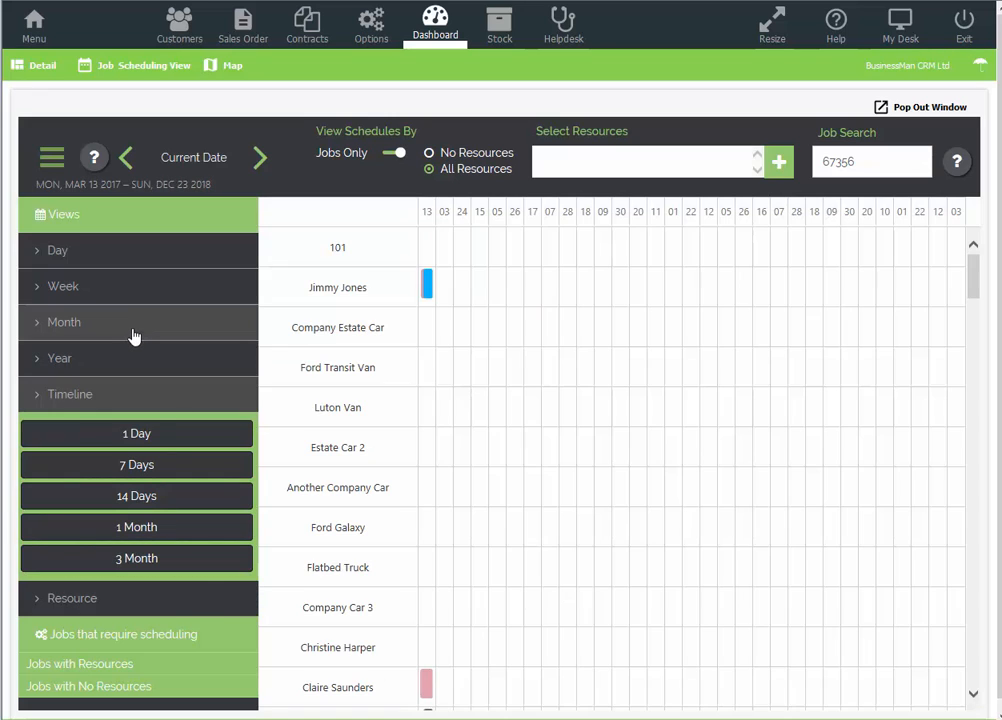
pyautogui.click(134, 336)
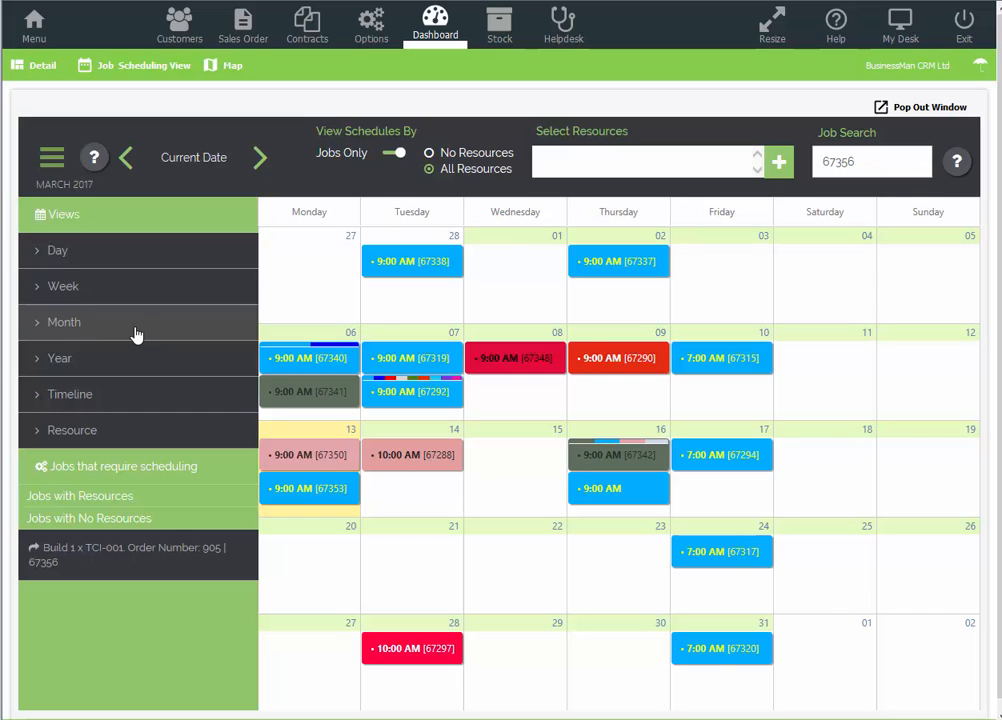
pyautogui.click(121, 294)
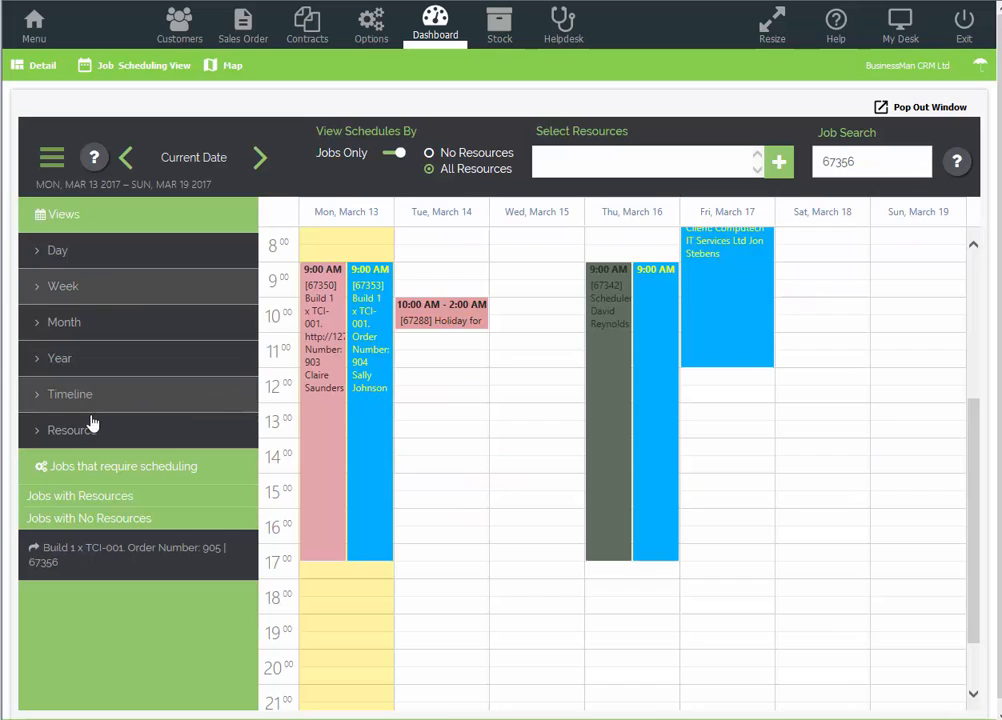
# Using the per-resource day schedule, book the unscheduled TCI-001 build job at 9:00 on 13 March 2017 for the free resource between the two booked ones
pyautogui.click(86, 430)
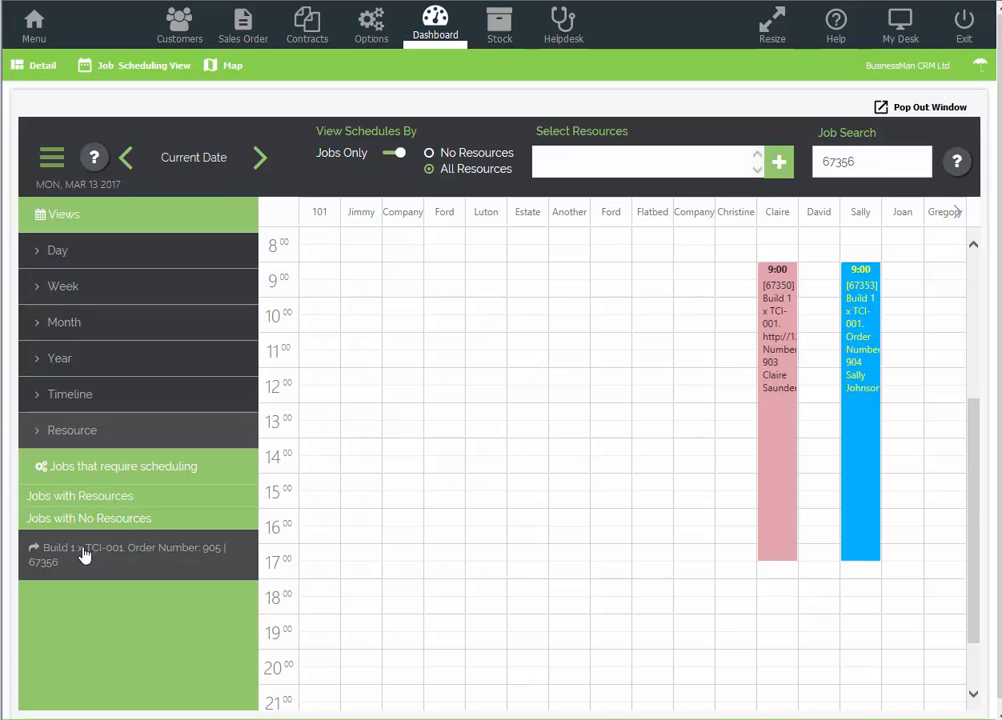
pyautogui.moveTo(74, 559); pyautogui.dragTo(826, 285)
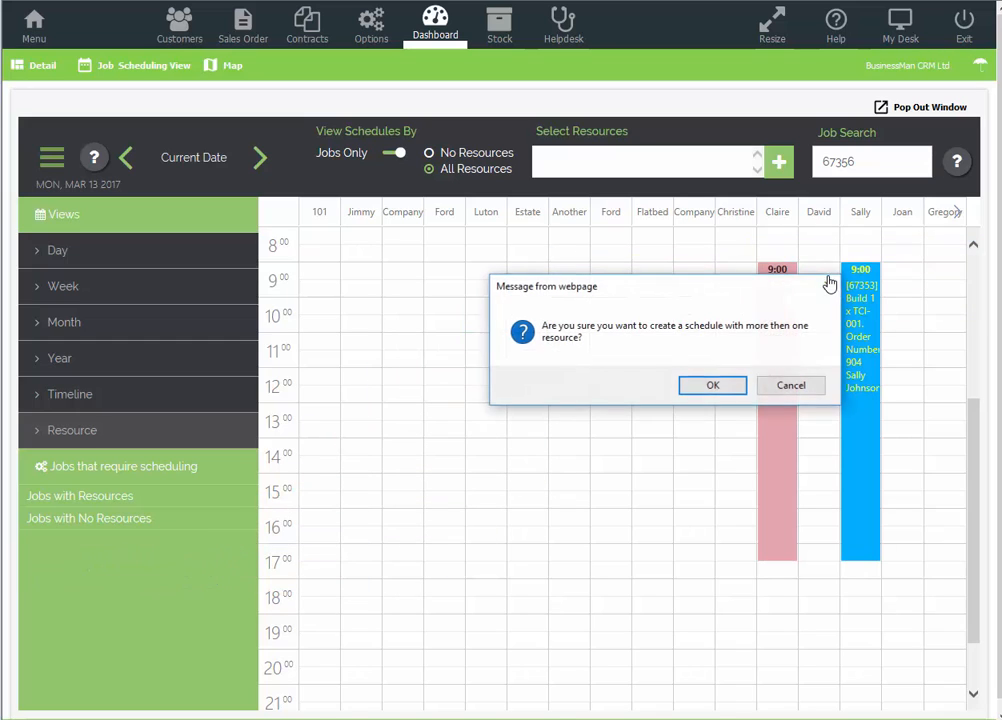
pyautogui.click(713, 385)
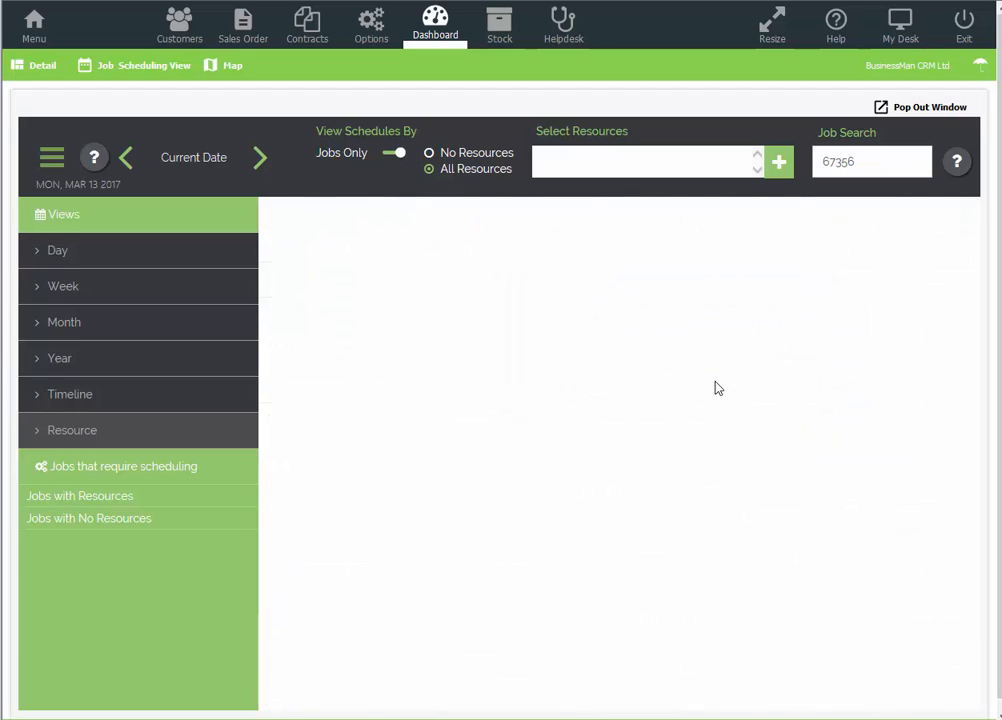
# Open the newly scheduled build event for editing and append "add text" to its description
pyautogui.moveTo(820, 312)
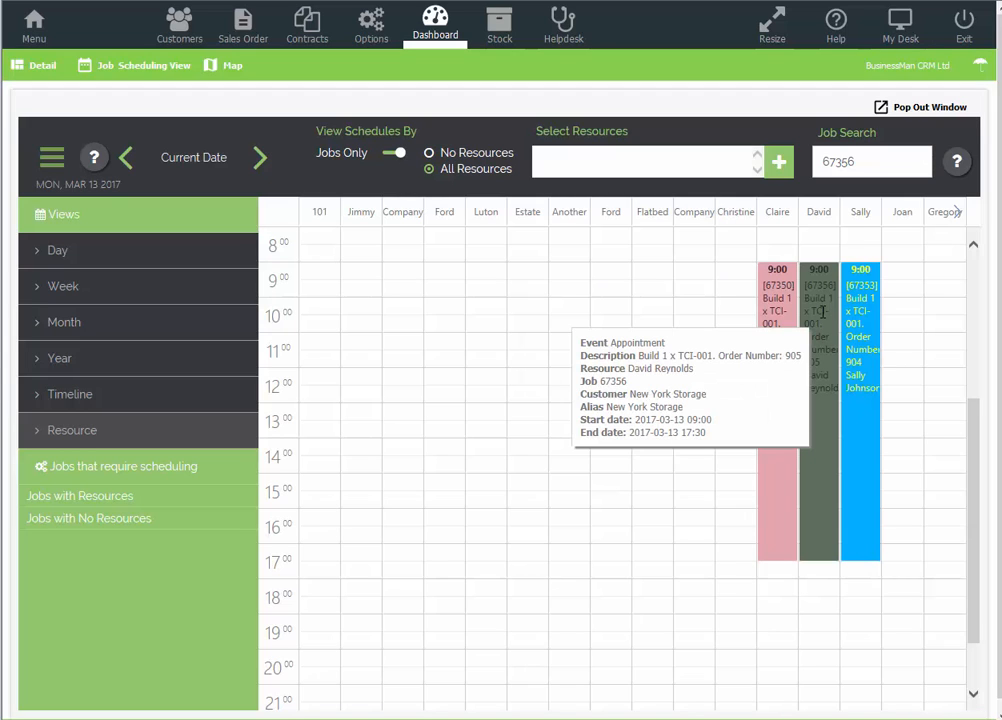
pyautogui.doubleClick(820, 312)
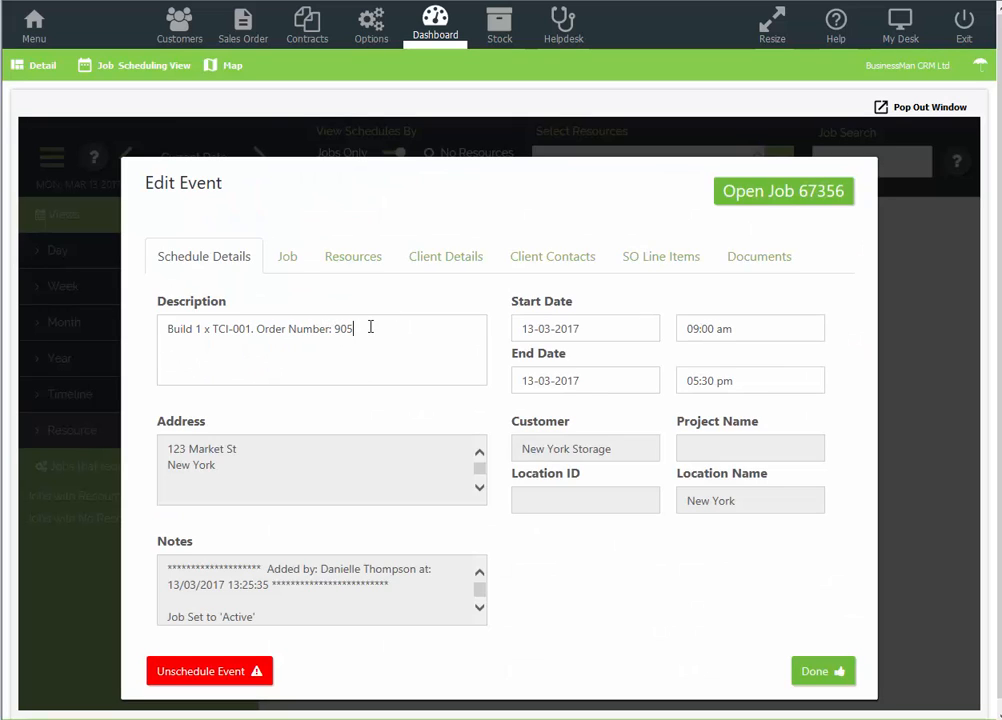
pyautogui.write('add text')
# Review the event's job, resources, client details, contacts, sales order line items and documents, then finish editing the event
pyautogui.click(284, 262)
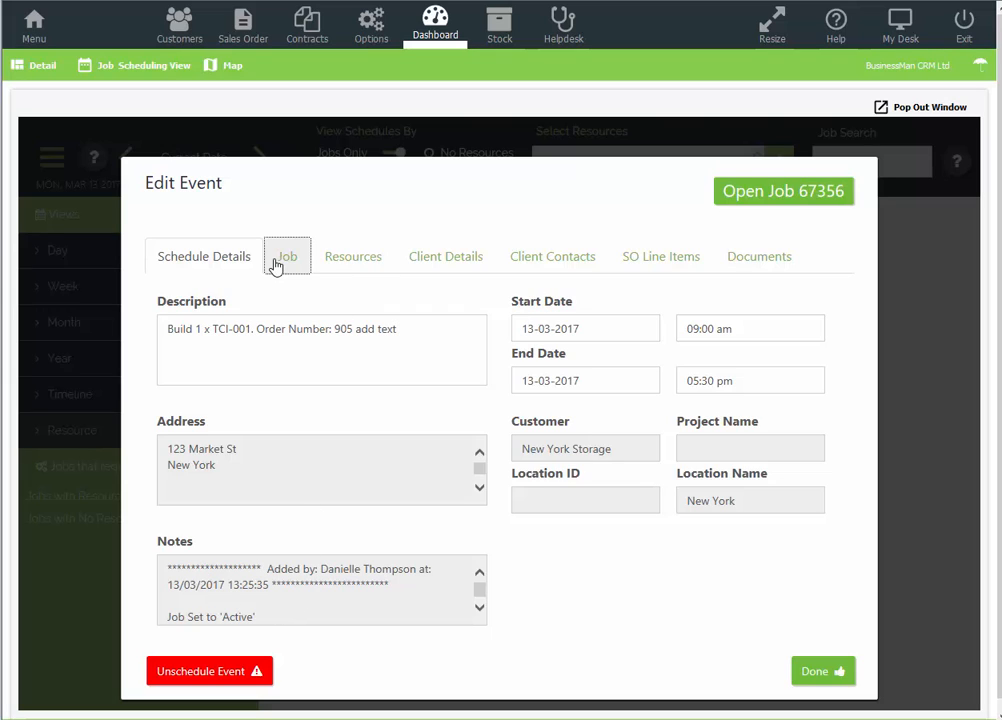
pyautogui.click(341, 265)
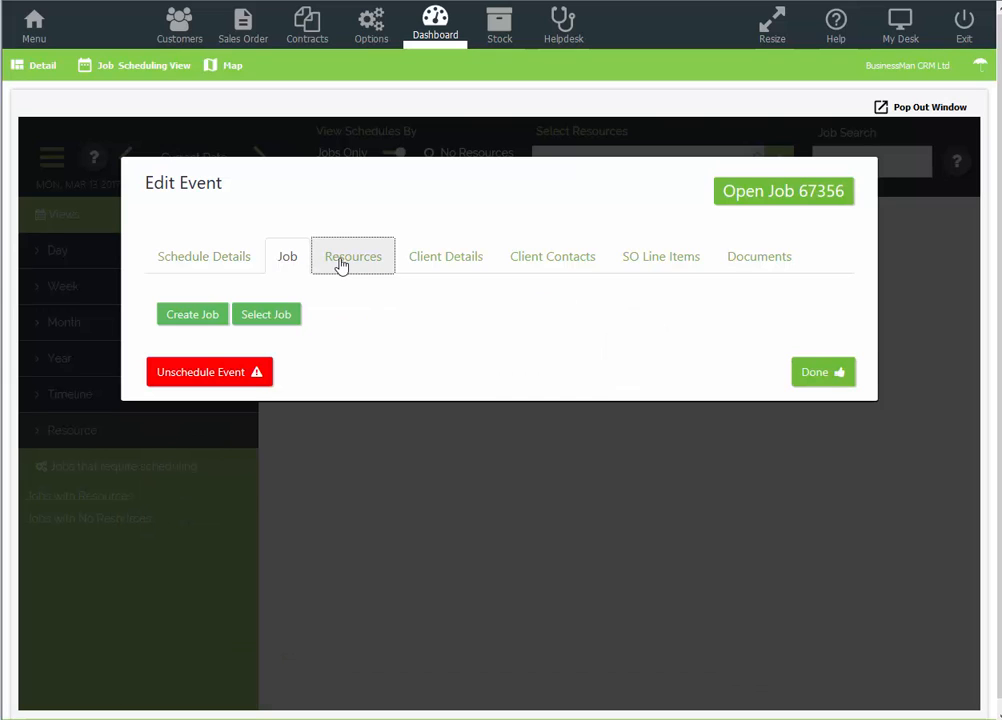
pyautogui.click(452, 268)
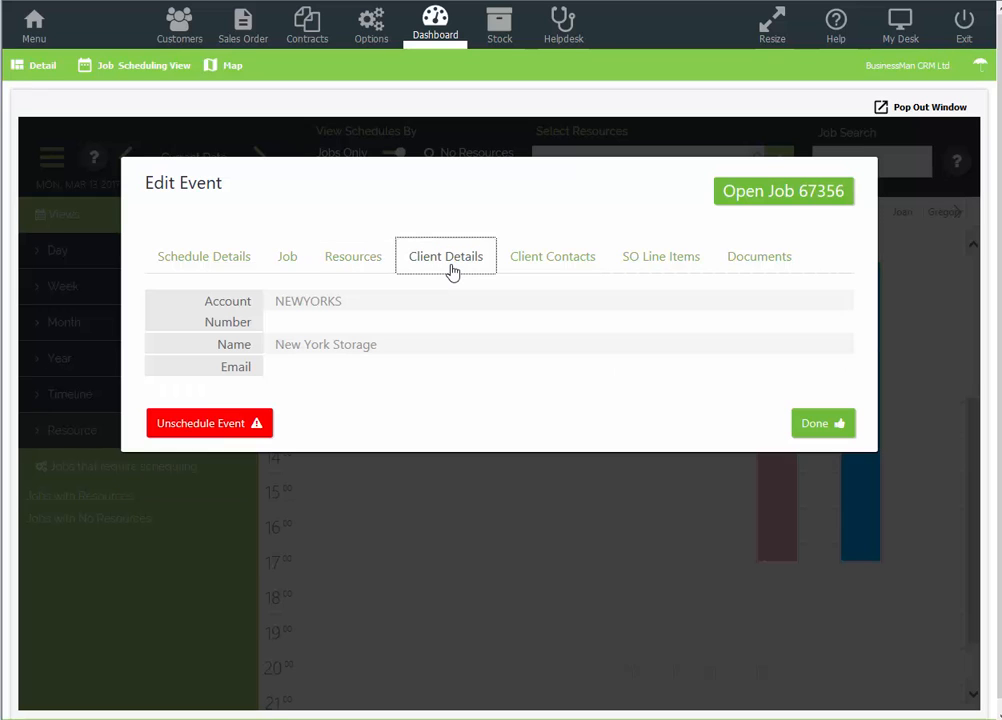
pyautogui.click(543, 268)
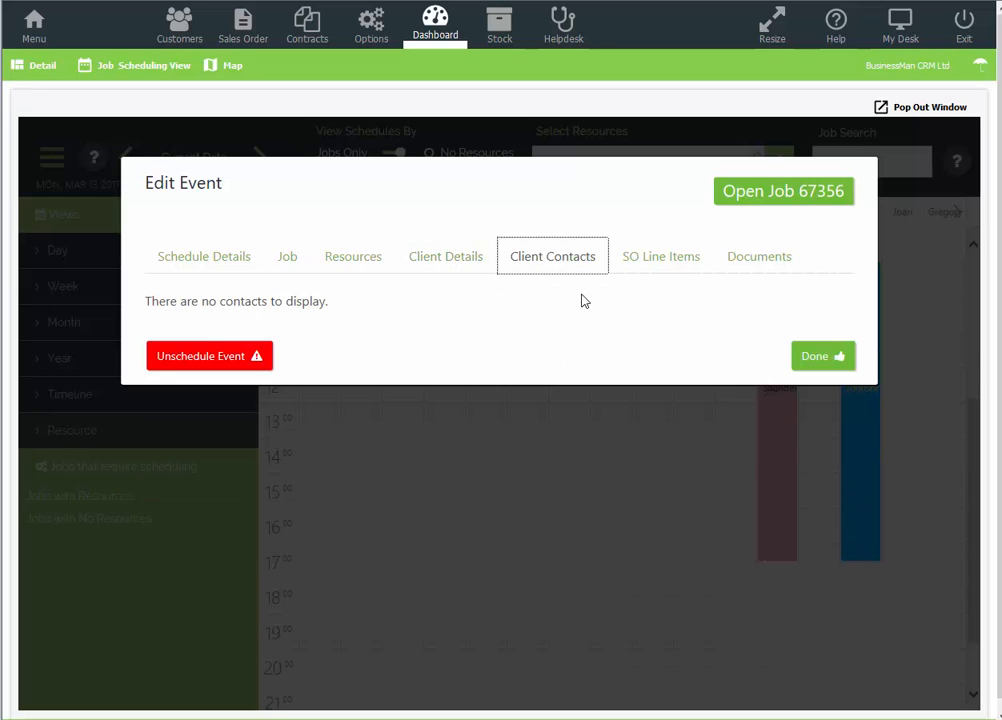
pyautogui.click(647, 257)
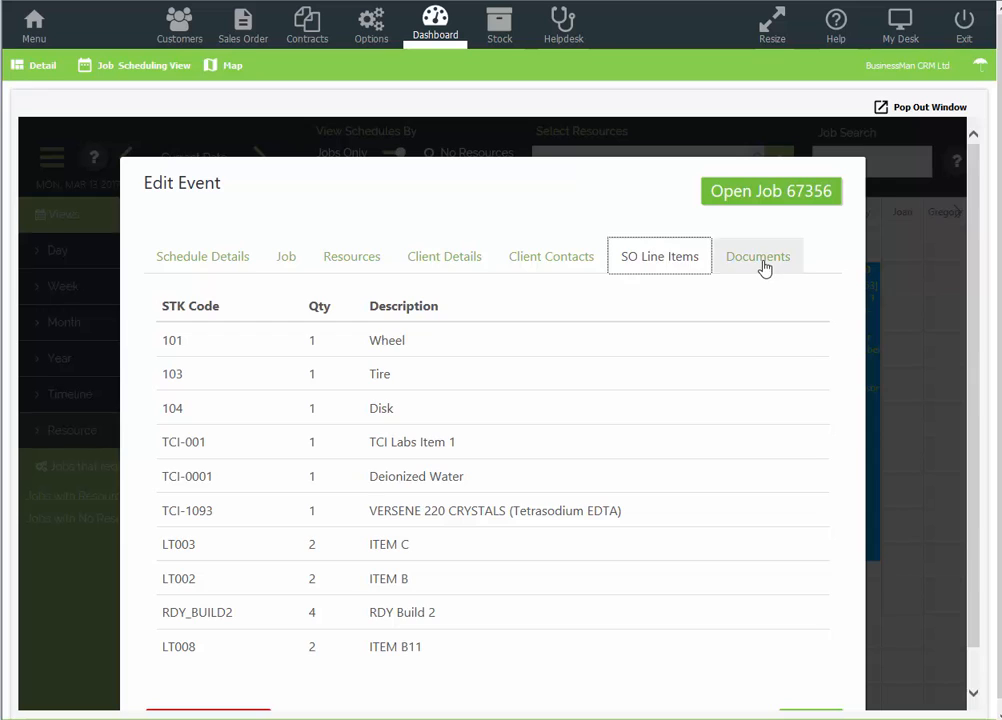
pyautogui.click(763, 266)
pyautogui.click(170, 264)
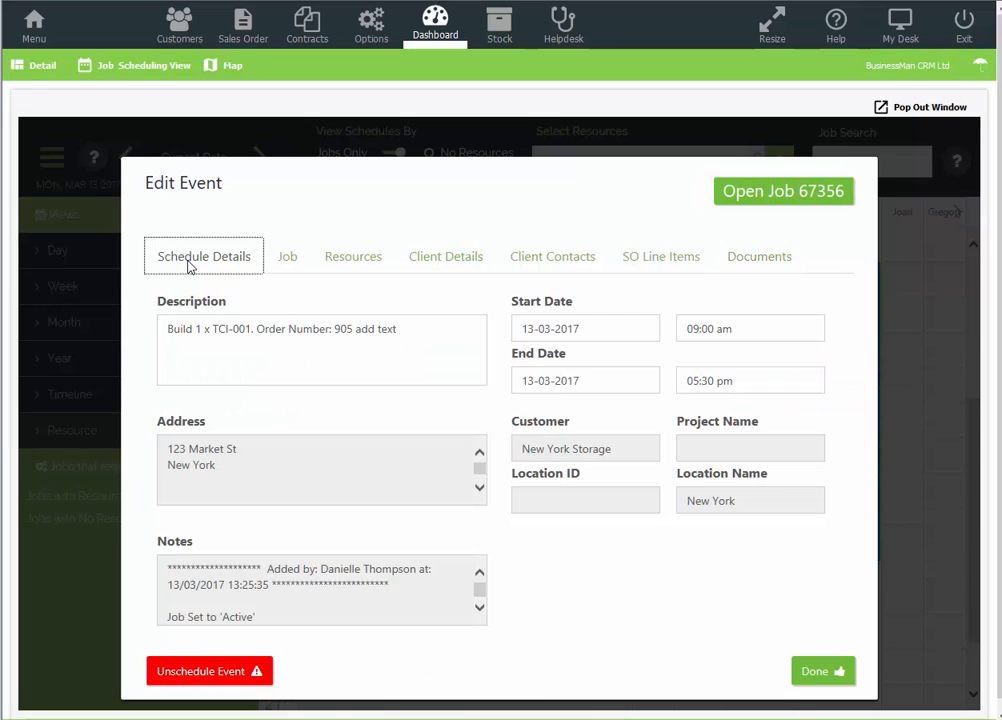
pyautogui.click(812, 675)
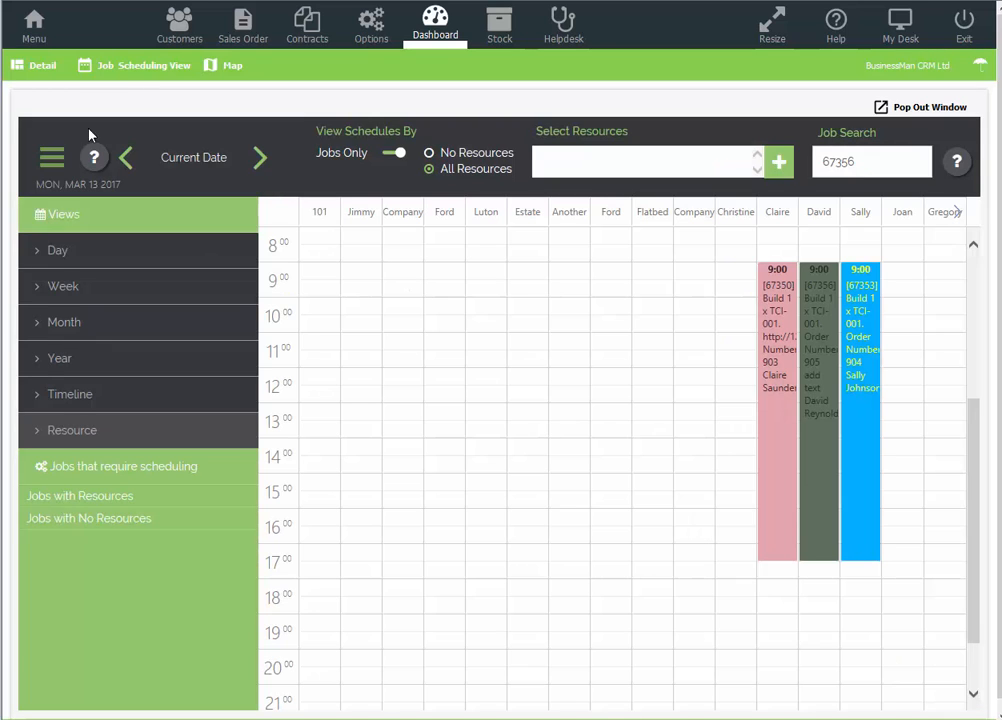
# Review the job's time and cost overview, purchase orders and additional costs, and forms detail, then return to the job detail
pyautogui.click(34, 66)
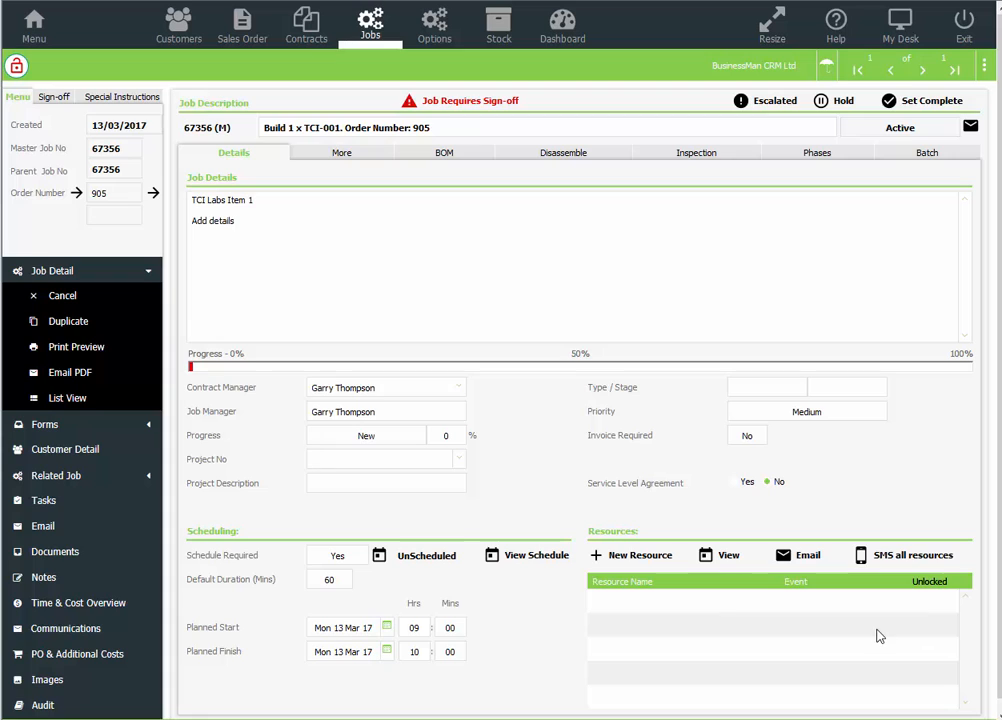
pyautogui.click(67, 603)
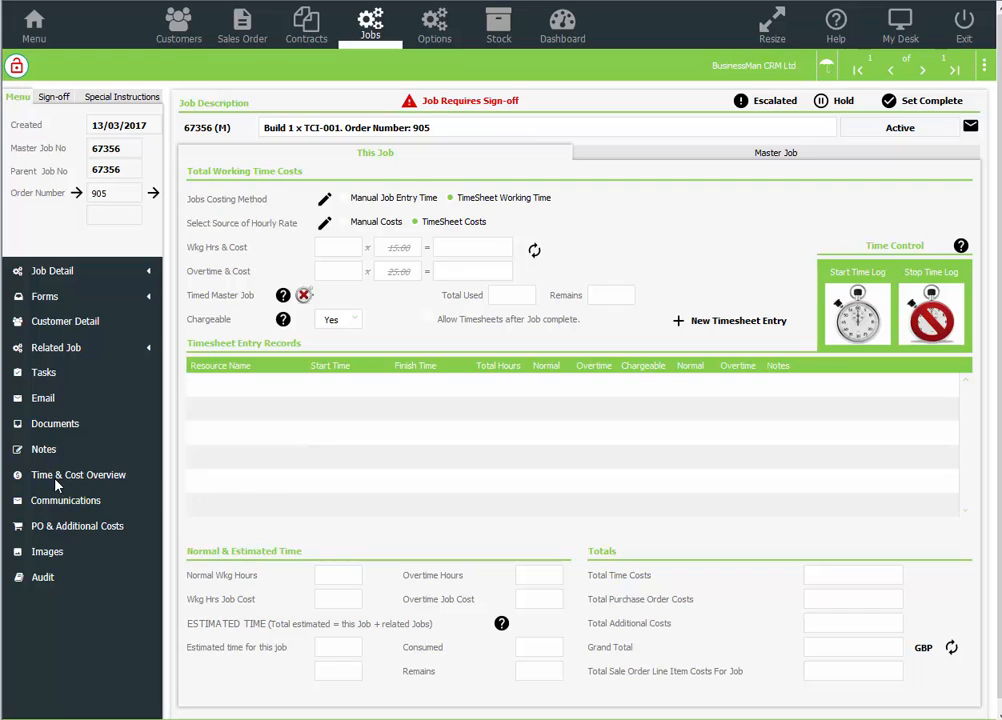
pyautogui.click(48, 533)
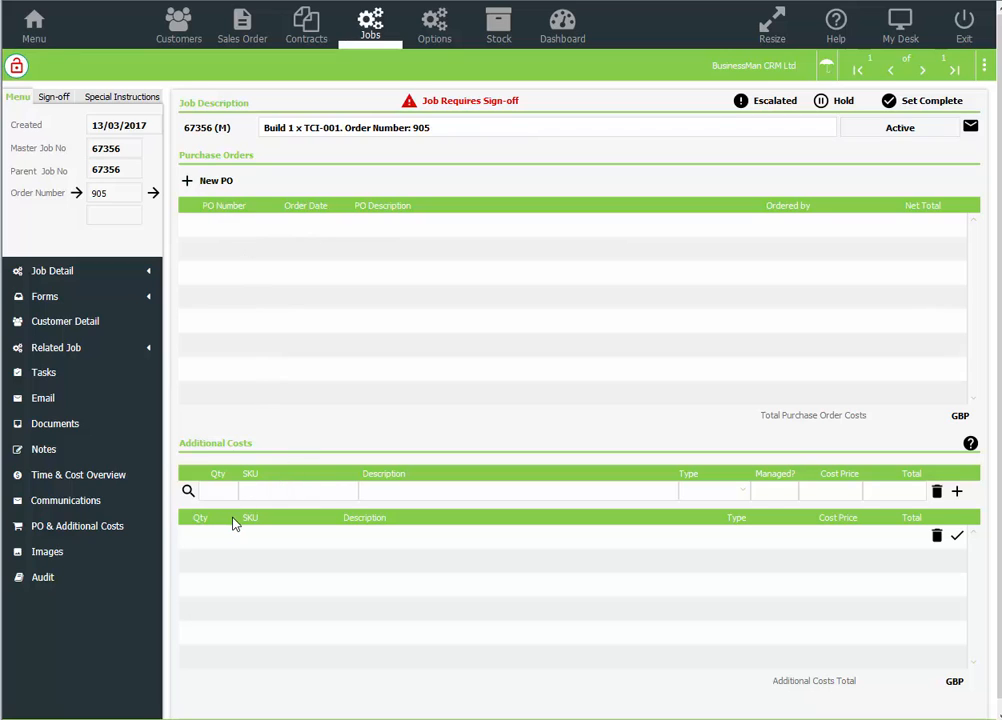
pyautogui.click(40, 297)
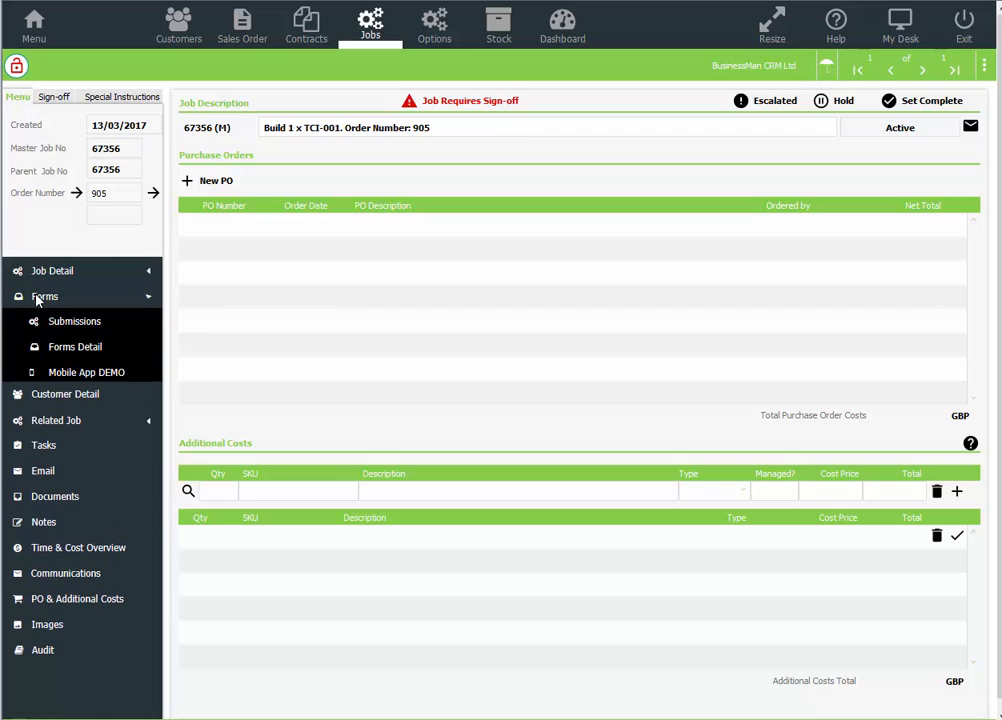
pyautogui.click(79, 350)
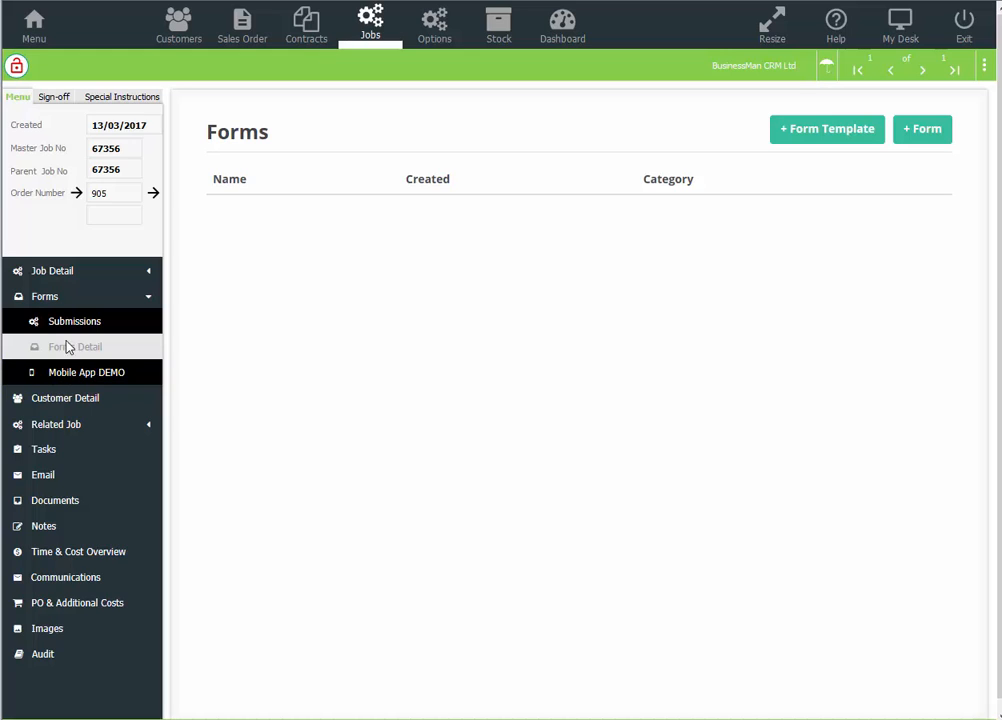
pyautogui.click(47, 271)
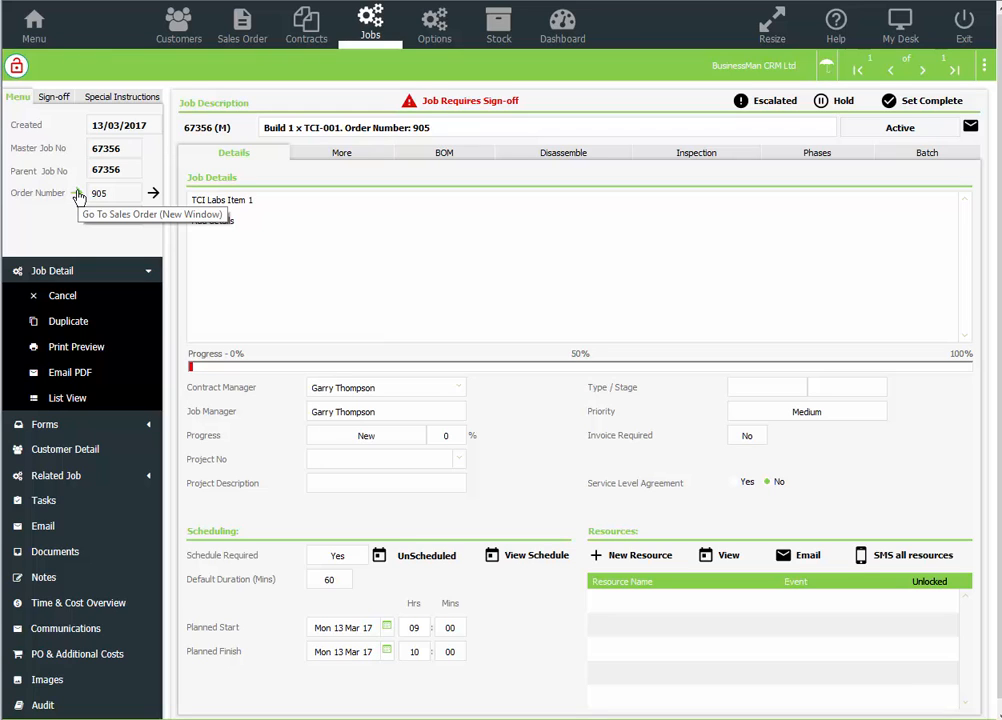
# Open the job's linked sales order and create an invoice from it covering every line item except TCI-001
pyautogui.click(79, 196)
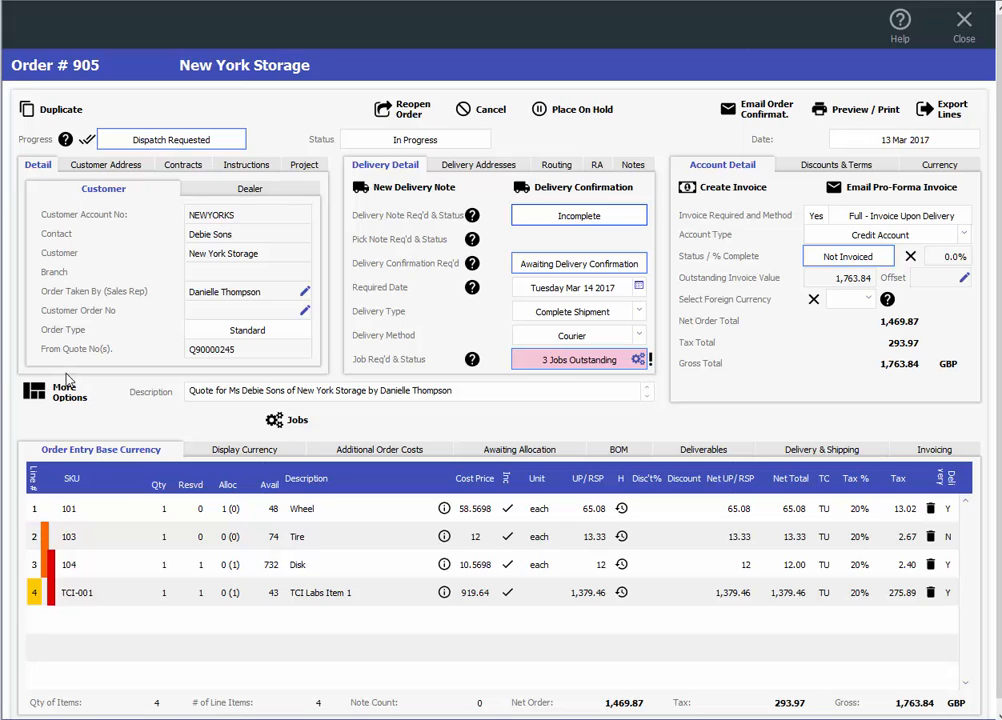
pyautogui.click(42, 396)
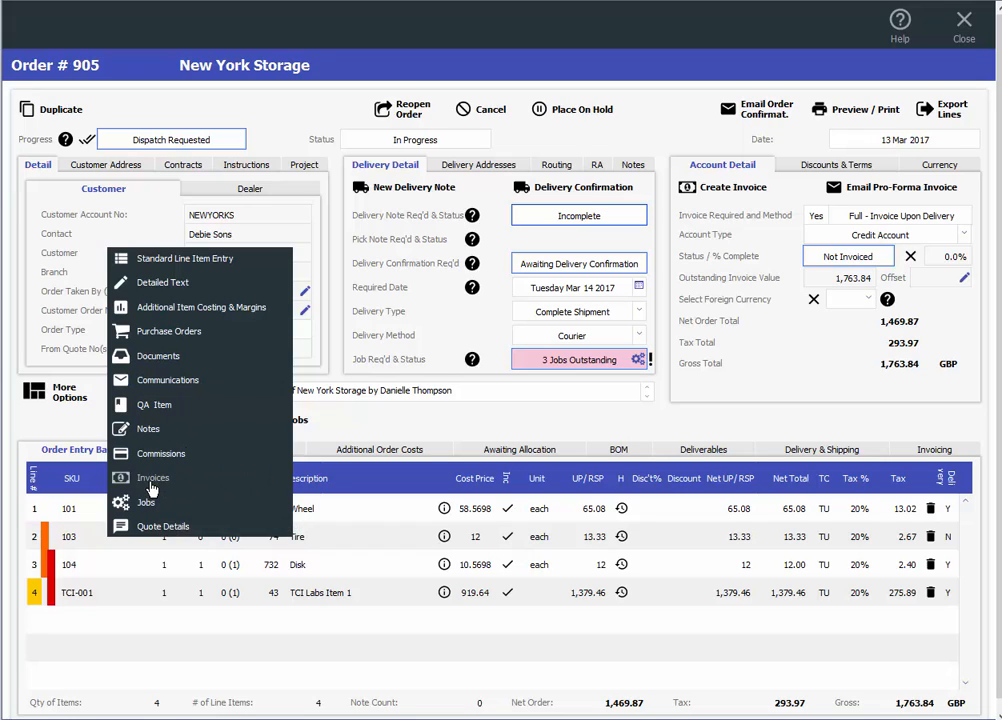
pyautogui.click(155, 484)
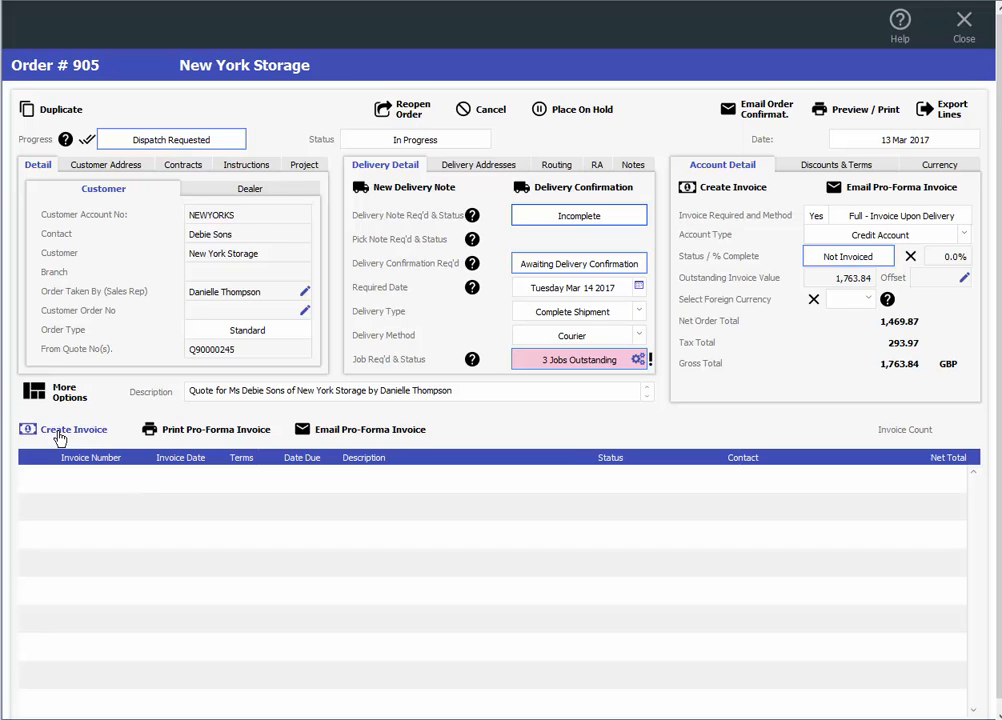
pyautogui.click(60, 430)
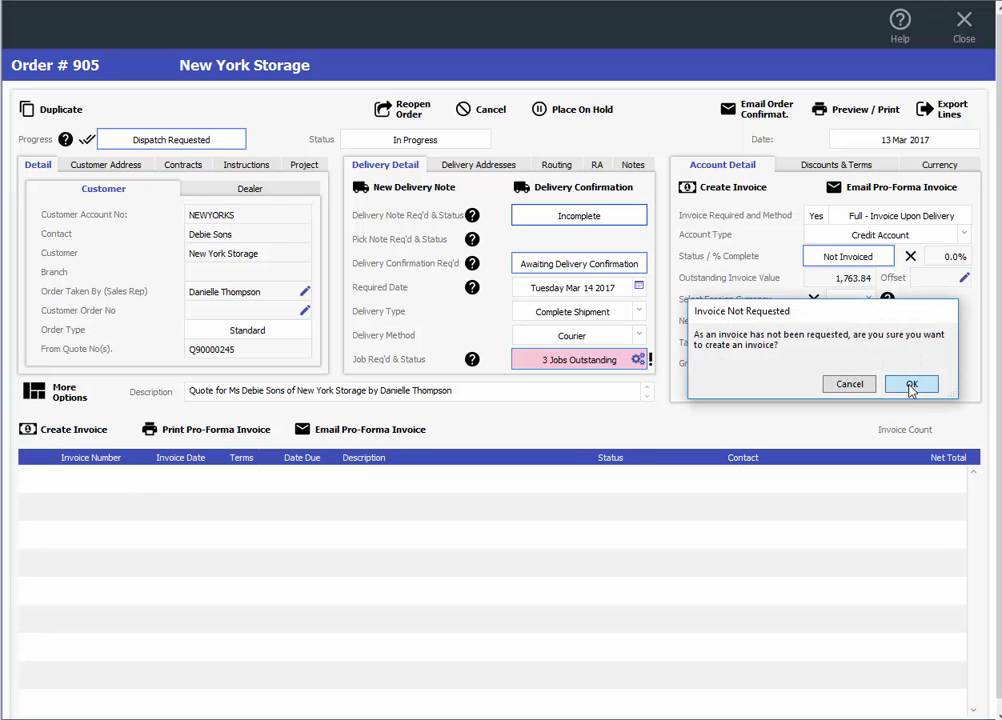
pyautogui.click(916, 384)
pyautogui.click(849, 383)
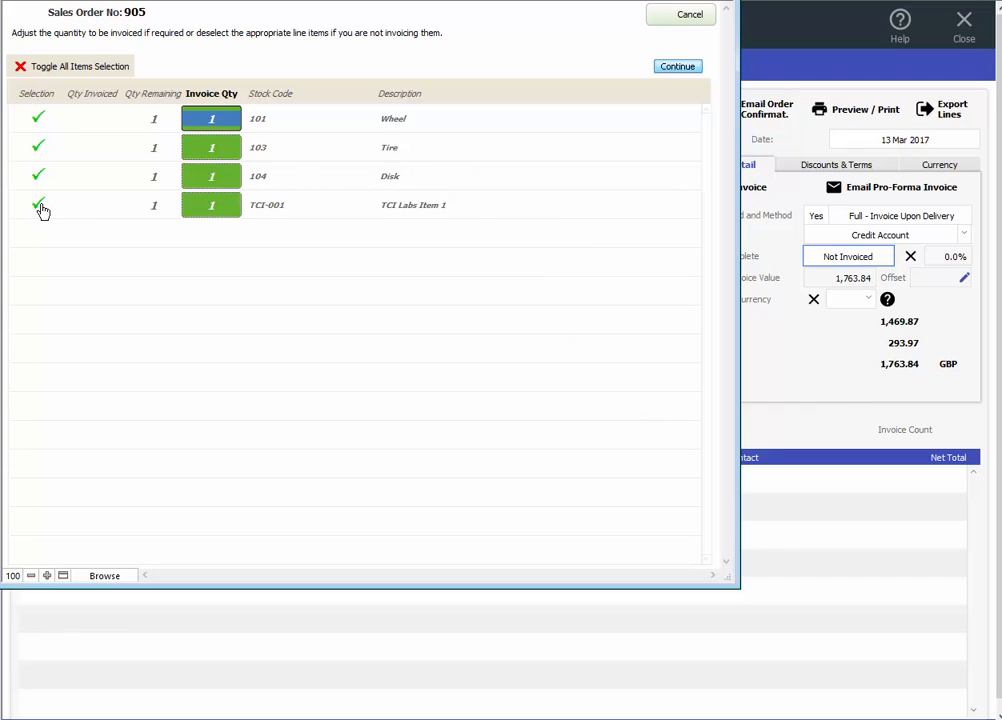
pyautogui.click(40, 206)
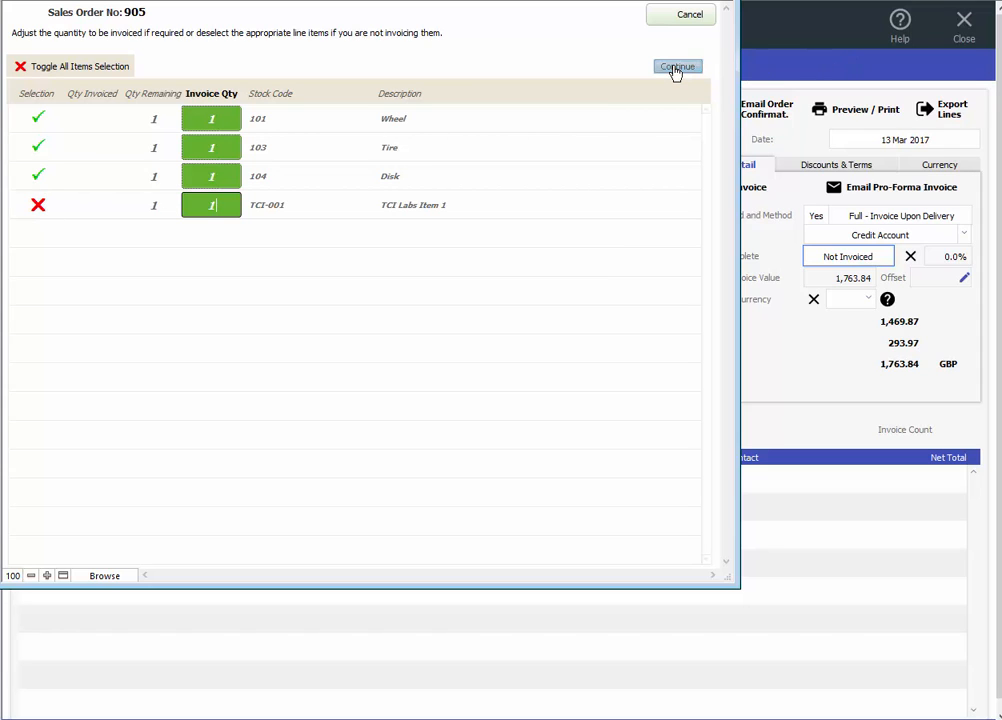
pyautogui.click(676, 68)
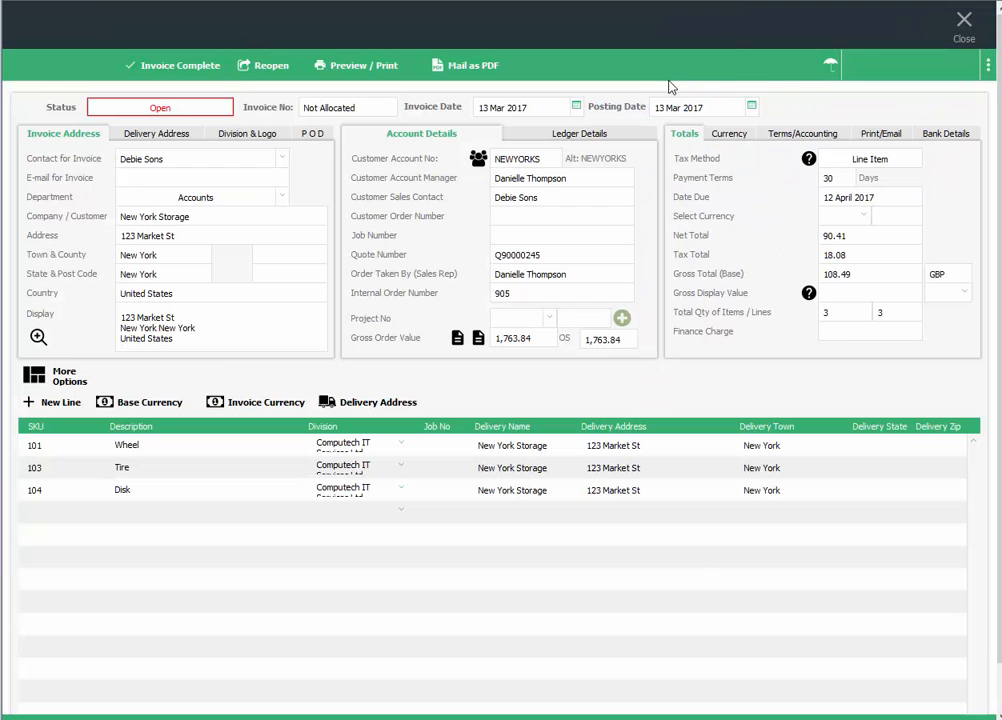
# Complete the invoice with the accounts e-mail filled in, start an e-mail with its PDF attached, and return to the job
pyautogui.click(150, 402)
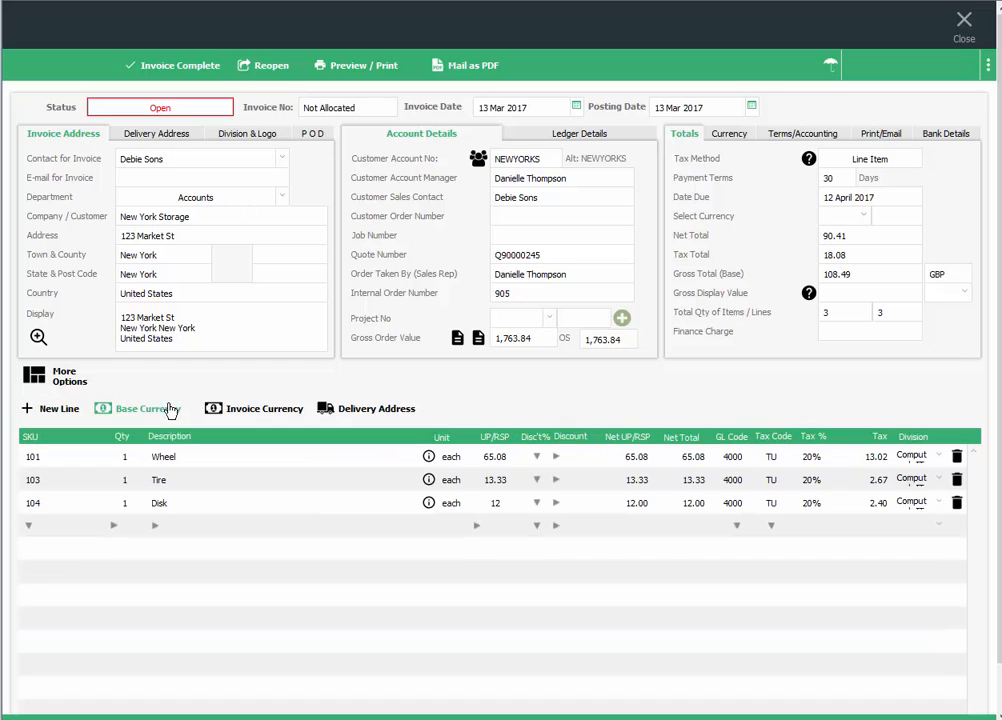
pyautogui.click(175, 65)
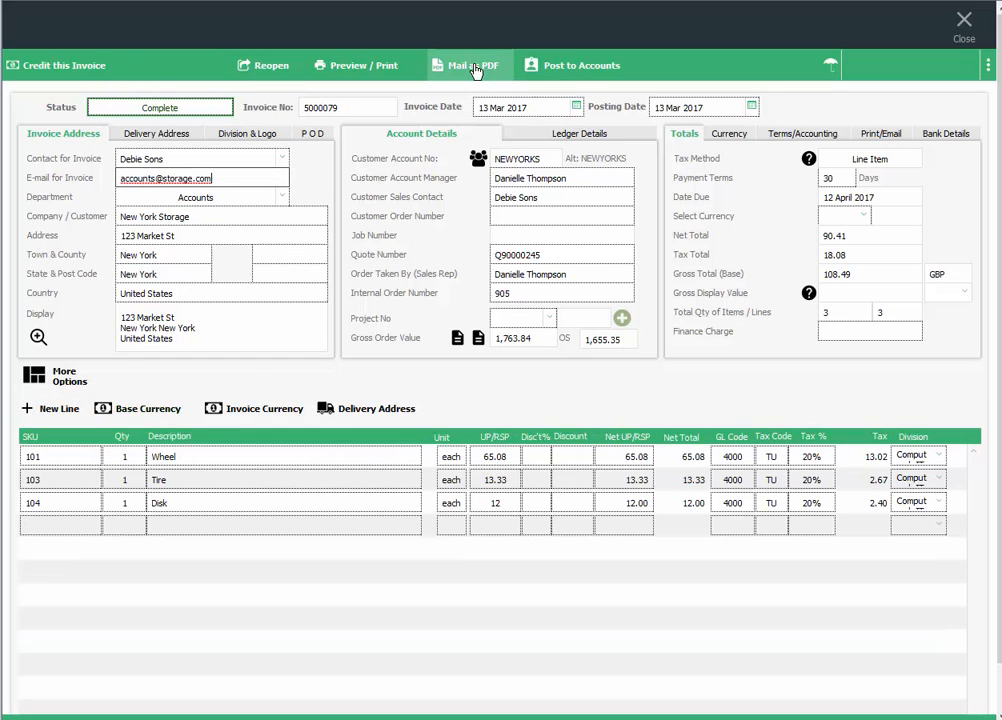
pyautogui.click(474, 66)
pyautogui.click(903, 383)
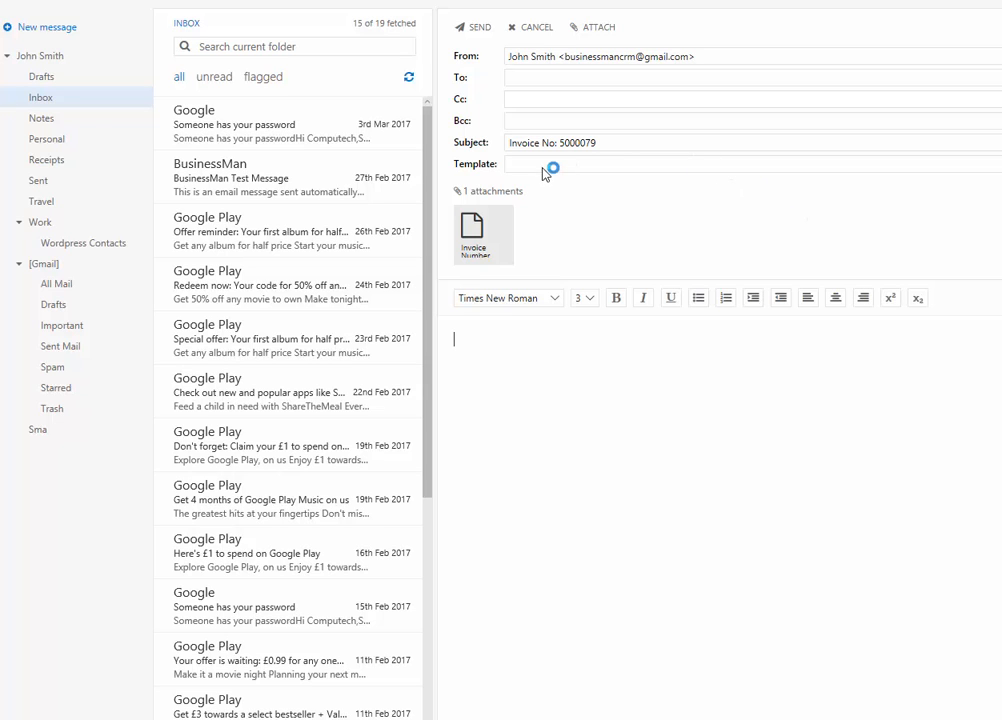
pyautogui.click(543, 168)
pyautogui.click(613, 250)
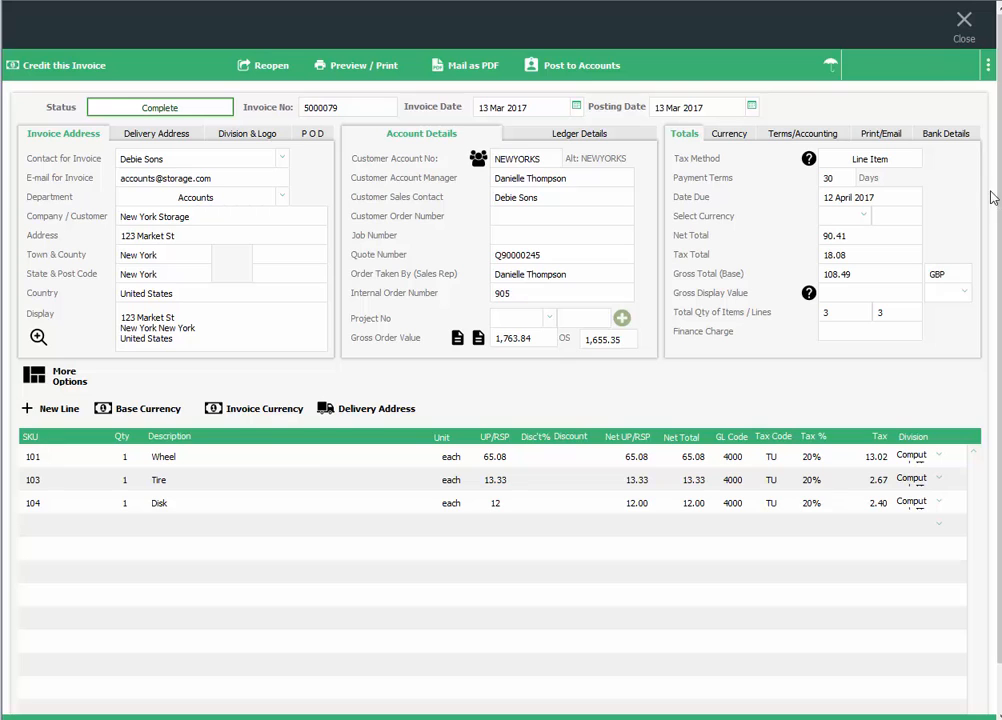
pyautogui.click(962, 30)
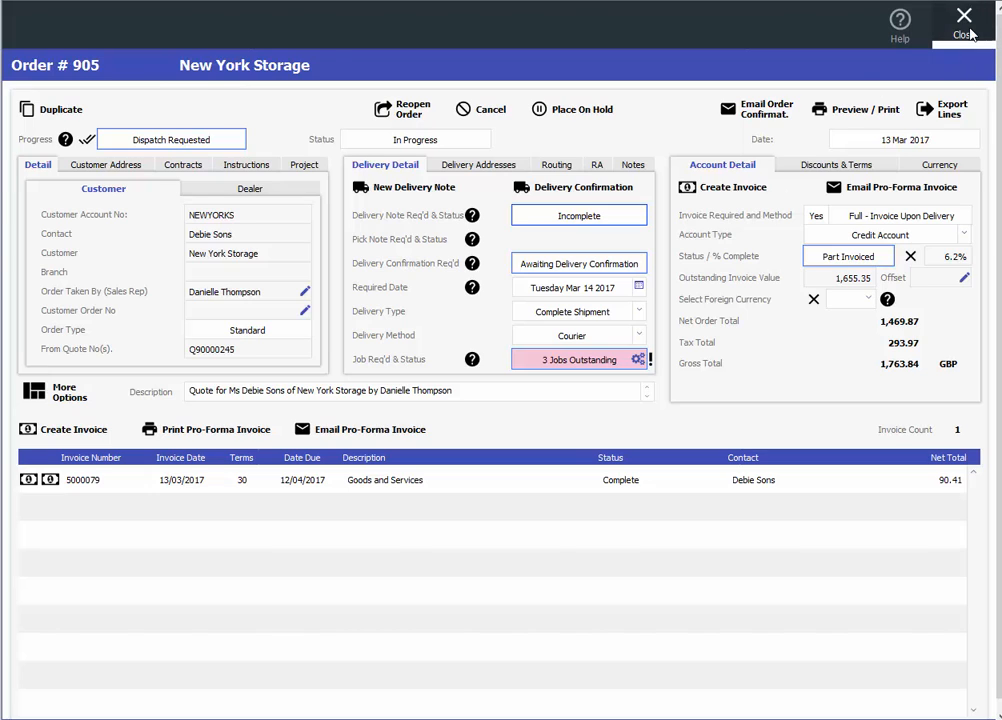
pyautogui.click(965, 32)
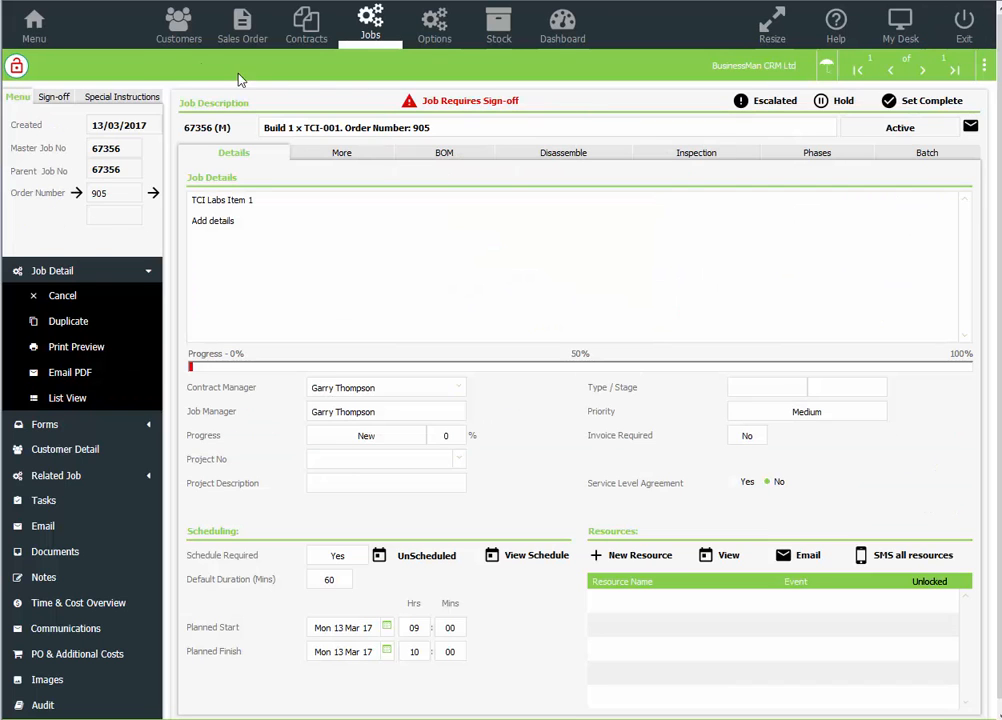
# Review New York Storage's customer dashboard, quote and sales order line items, invoices and jobs
pyautogui.click(172, 22)
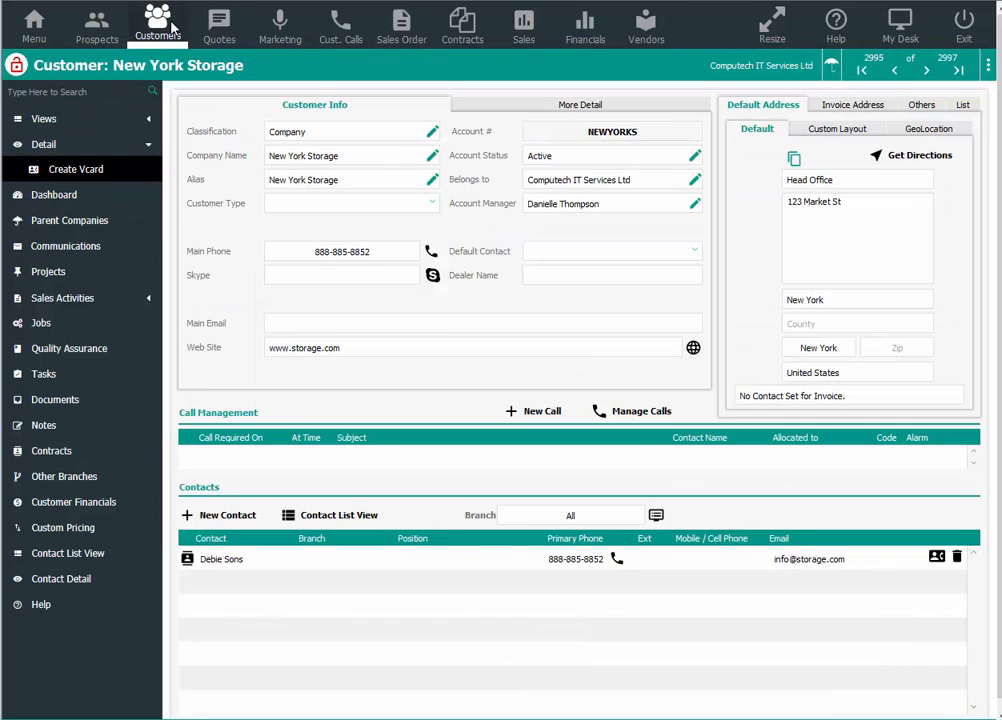
pyautogui.click(63, 195)
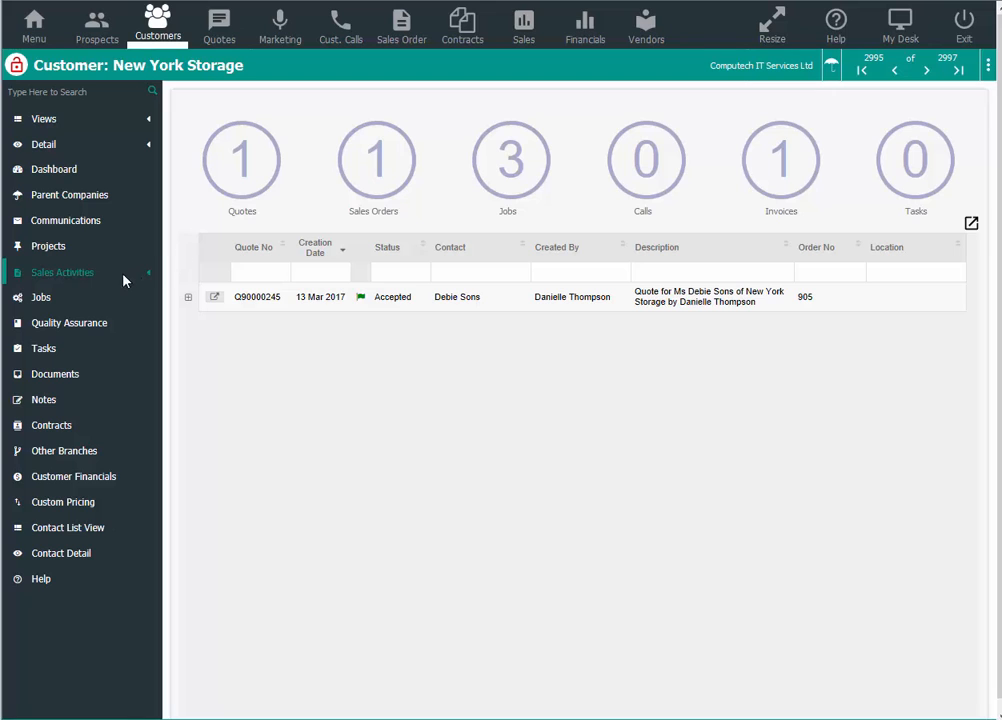
pyautogui.click(66, 271)
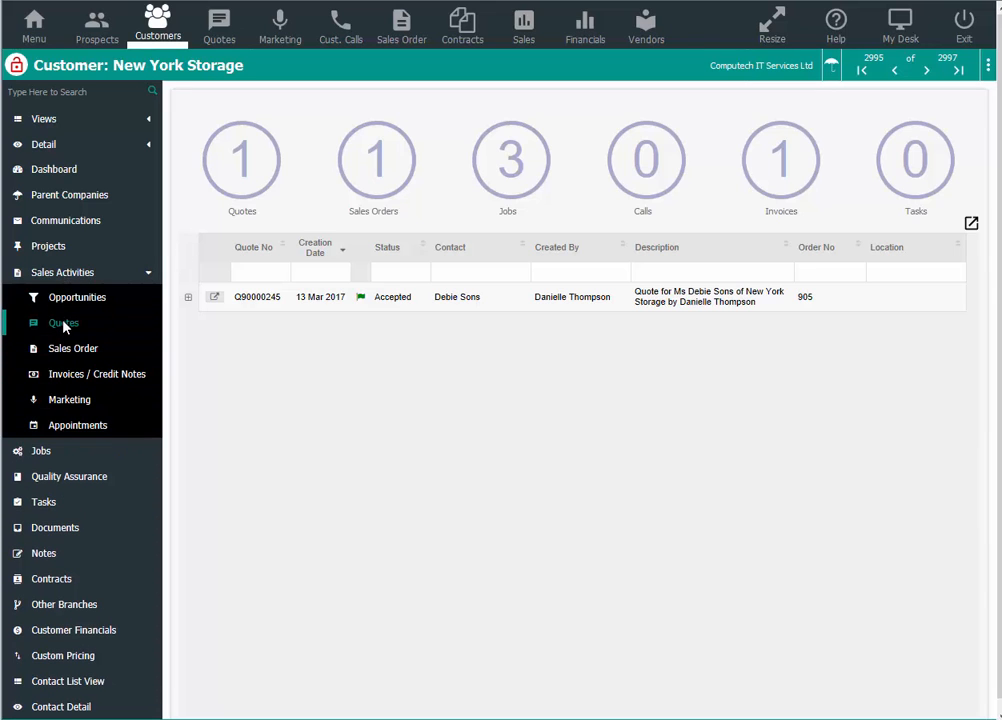
pyautogui.click(63, 323)
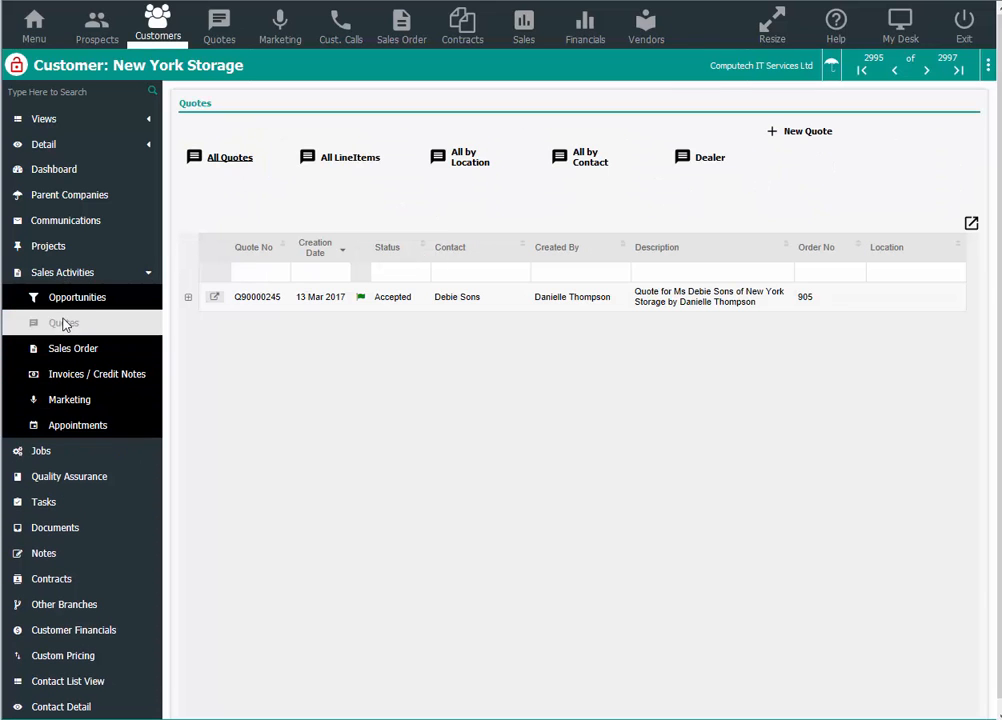
pyautogui.click(187, 298)
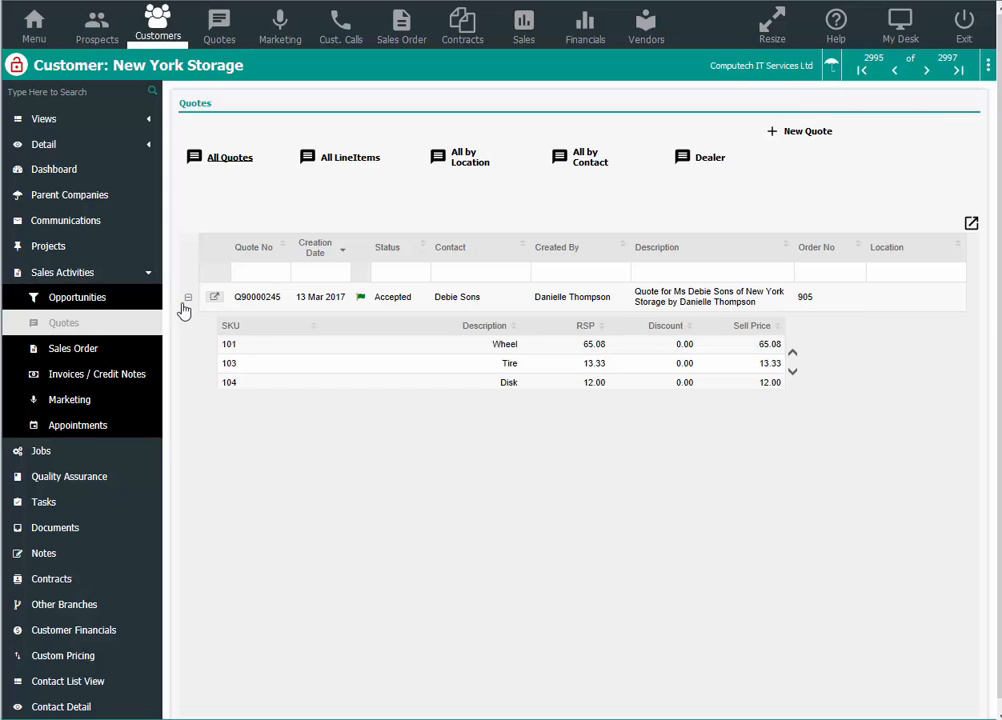
pyautogui.click(63, 350)
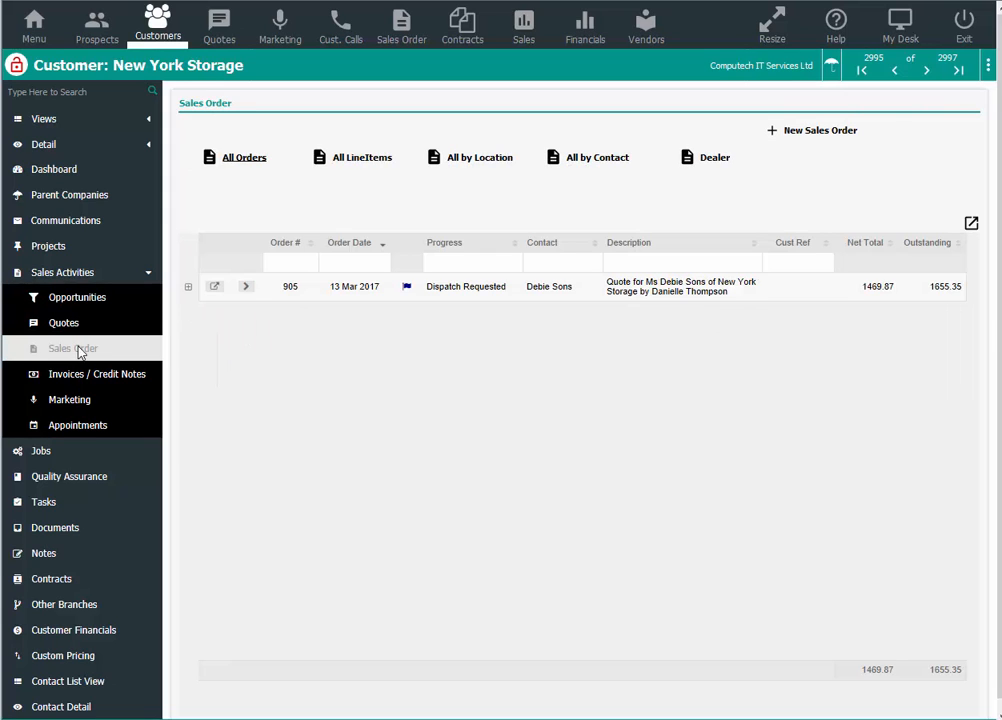
pyautogui.click(189, 291)
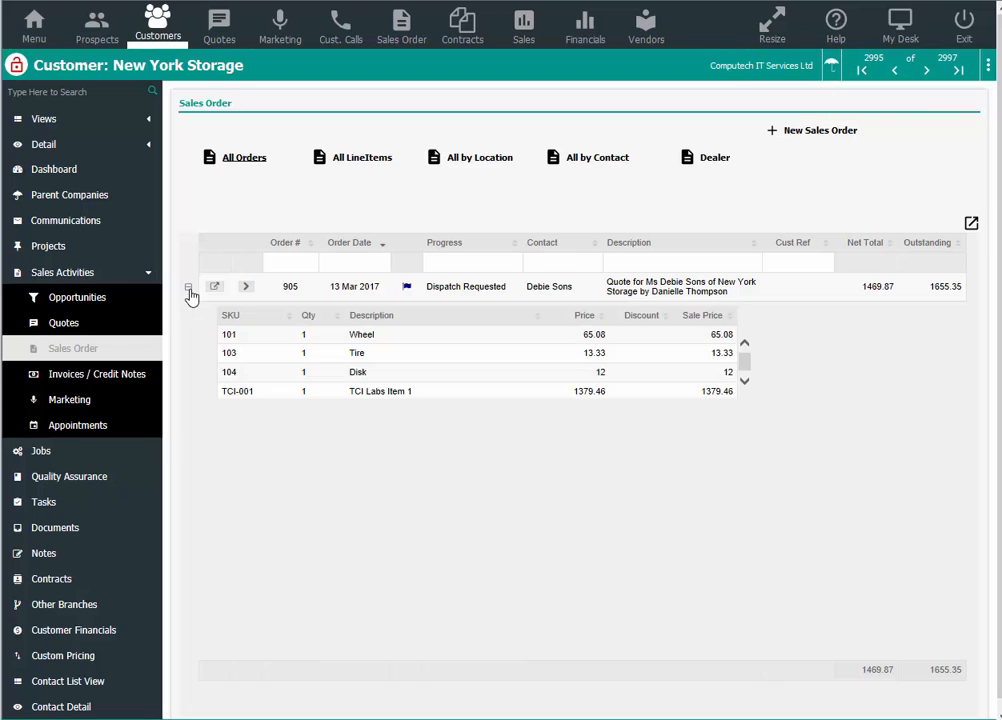
pyautogui.click(68, 378)
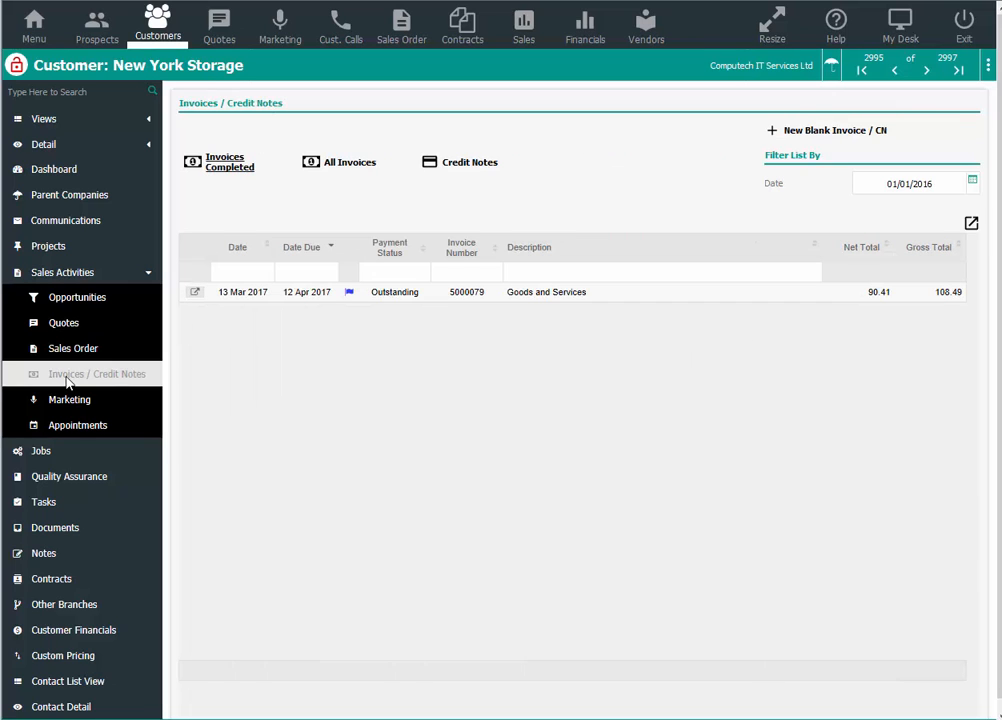
pyautogui.click(36, 455)
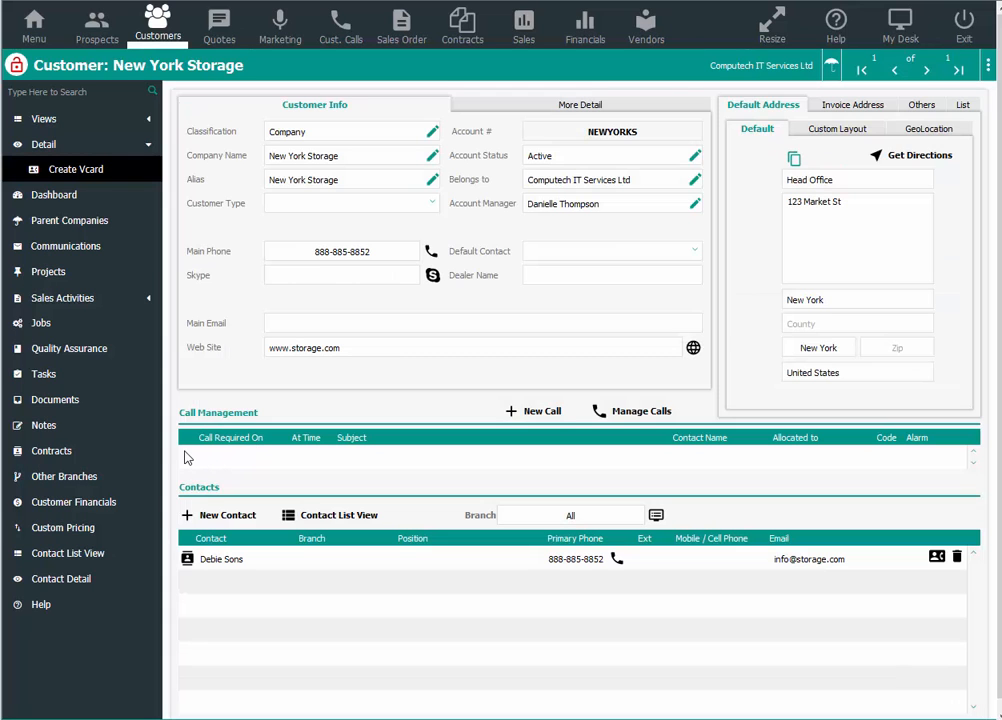
# Return to the main menu and examine the modules under Sales, Purchasing and Work In Progress
pyautogui.click(34, 25)
pyautogui.moveTo(105, 117)
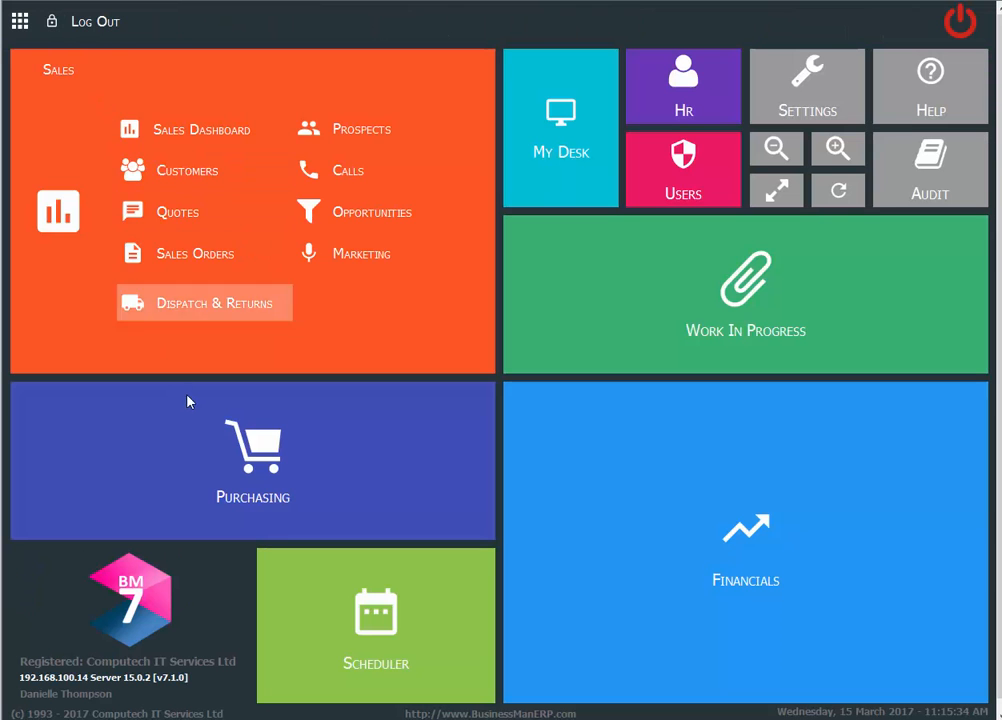
pyautogui.moveTo(188, 400)
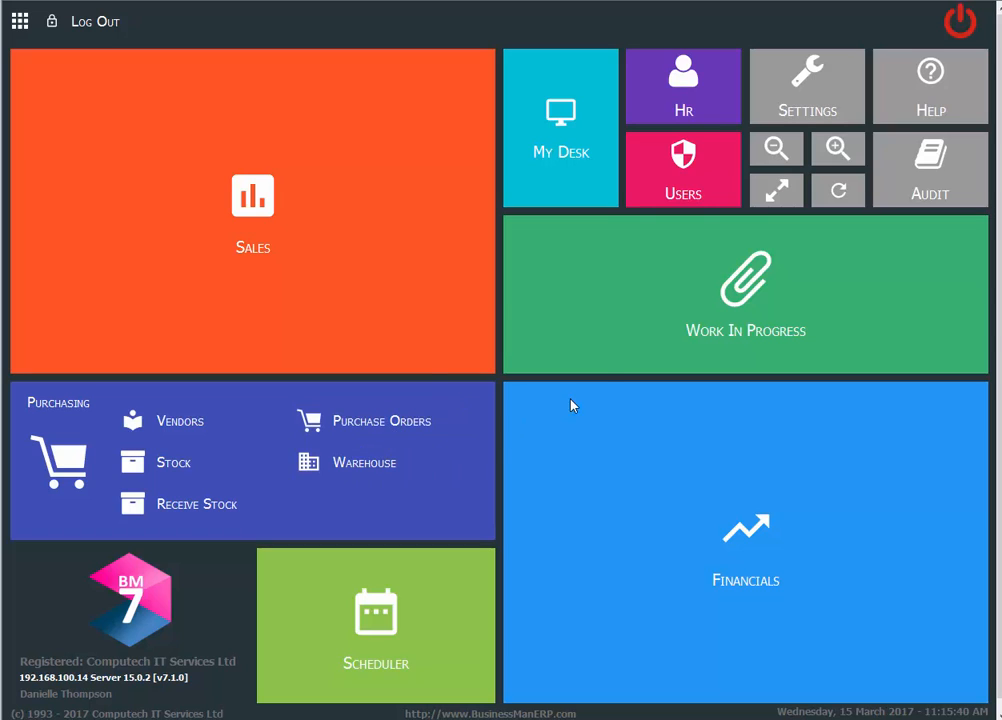
pyautogui.moveTo(612, 370)
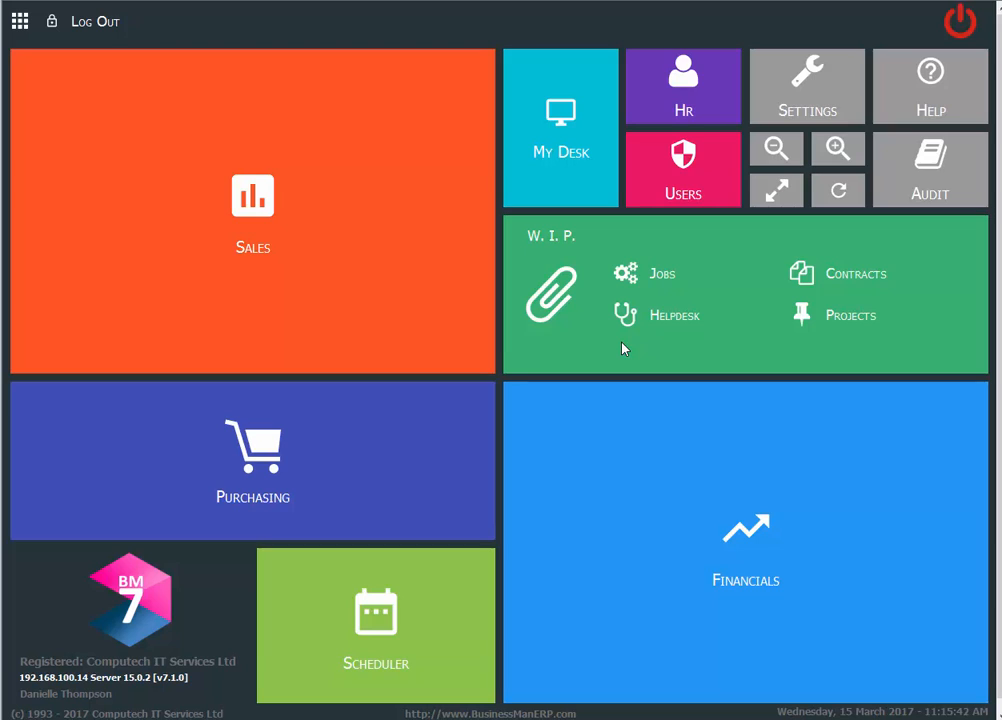